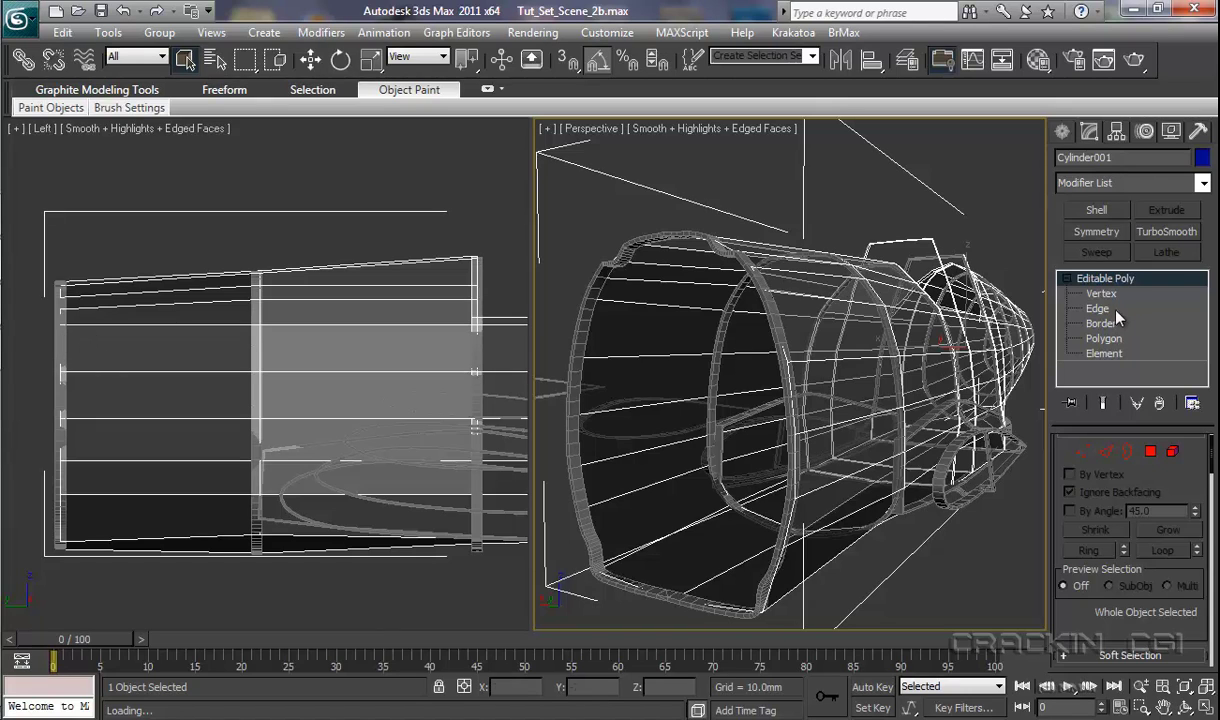
# Step: In Vertex mode with Ignore Backfacing off, lower the cylinder's middle-ring vertex pair at the upper sides to about Z 25.2 mm
pyautogui.click(1070, 293)
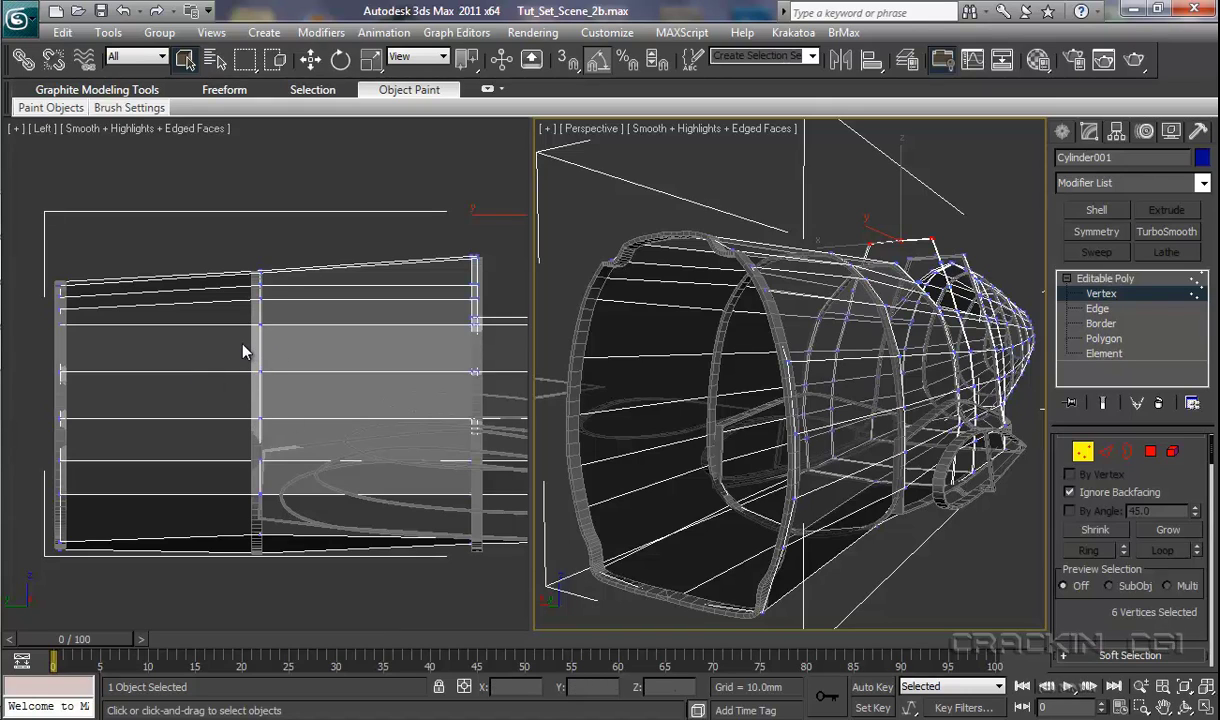
pyautogui.click(261, 324)
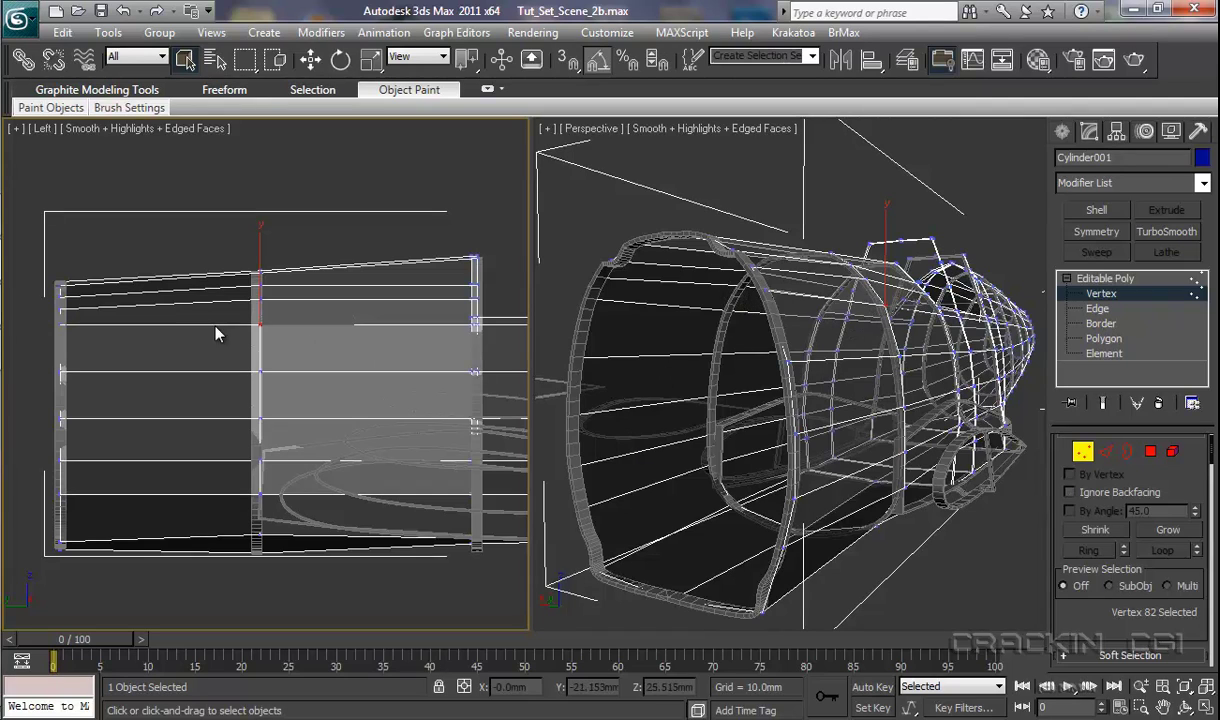
pyautogui.moveTo(249, 318); pyautogui.dragTo(285, 327)
pyautogui.press('w')
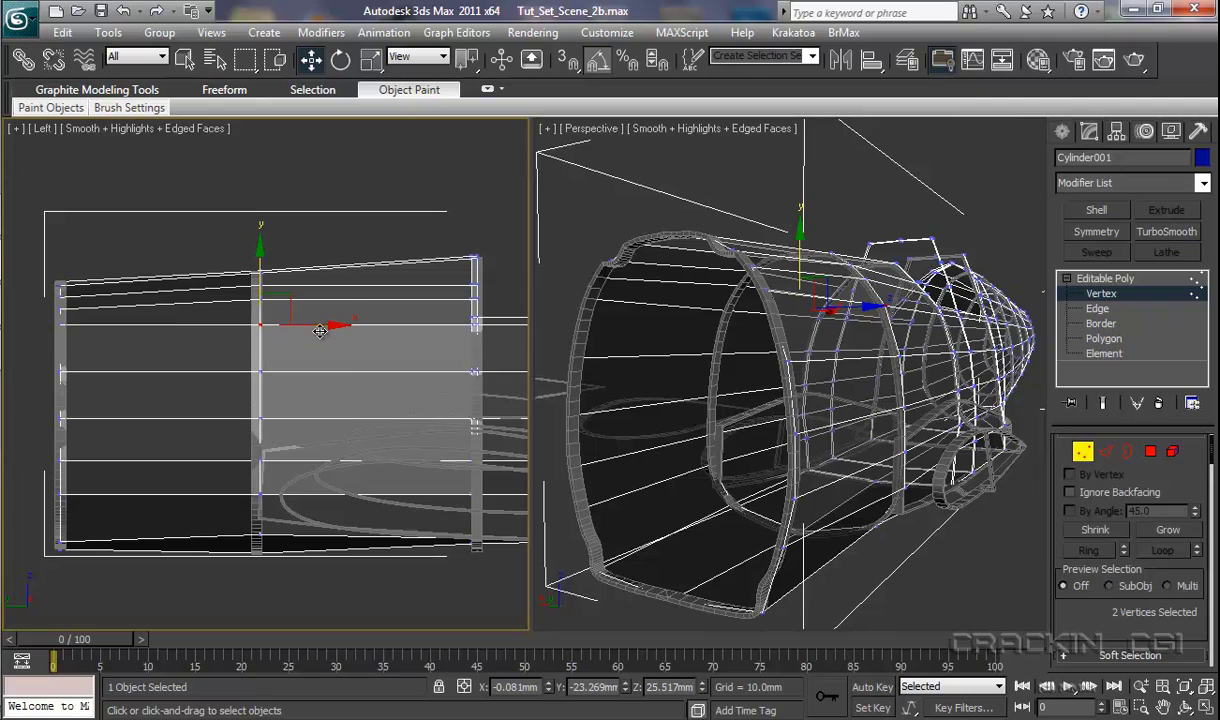
pyautogui.moveTo(261, 266); pyautogui.dragTo(260, 271)
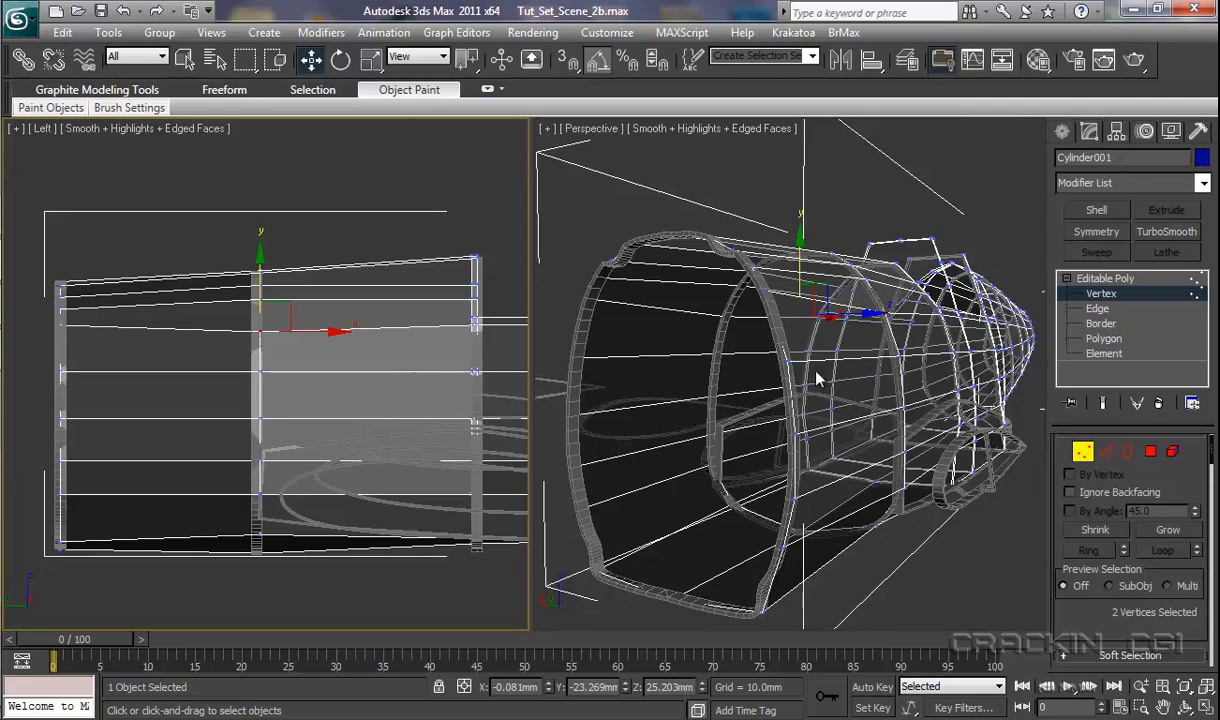
# Step: Lower the matching vertex pair on the open front ring to about Z 24.9 mm and widen it along X to meet the frame
pyautogui.click(61, 323)
pyautogui.moveTo(61, 257); pyautogui.dragTo(62, 268)
pyautogui.press('r')
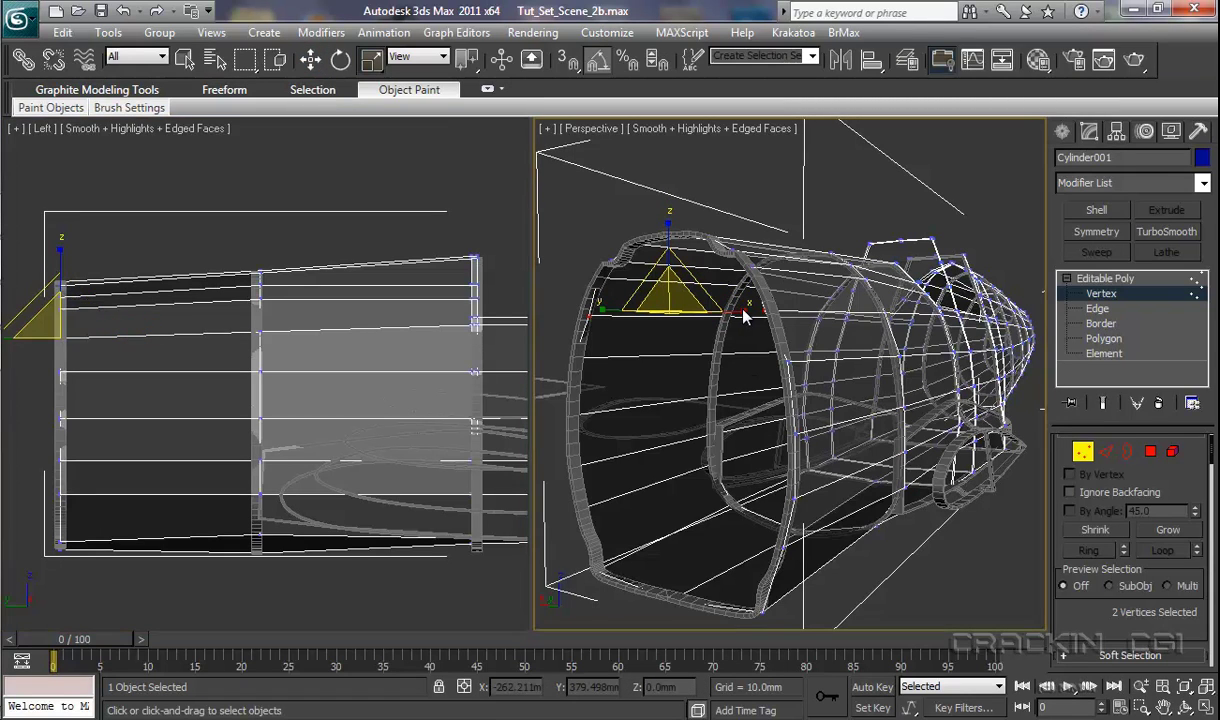
pyautogui.moveTo(745, 316); pyautogui.dragTo(736, 322)
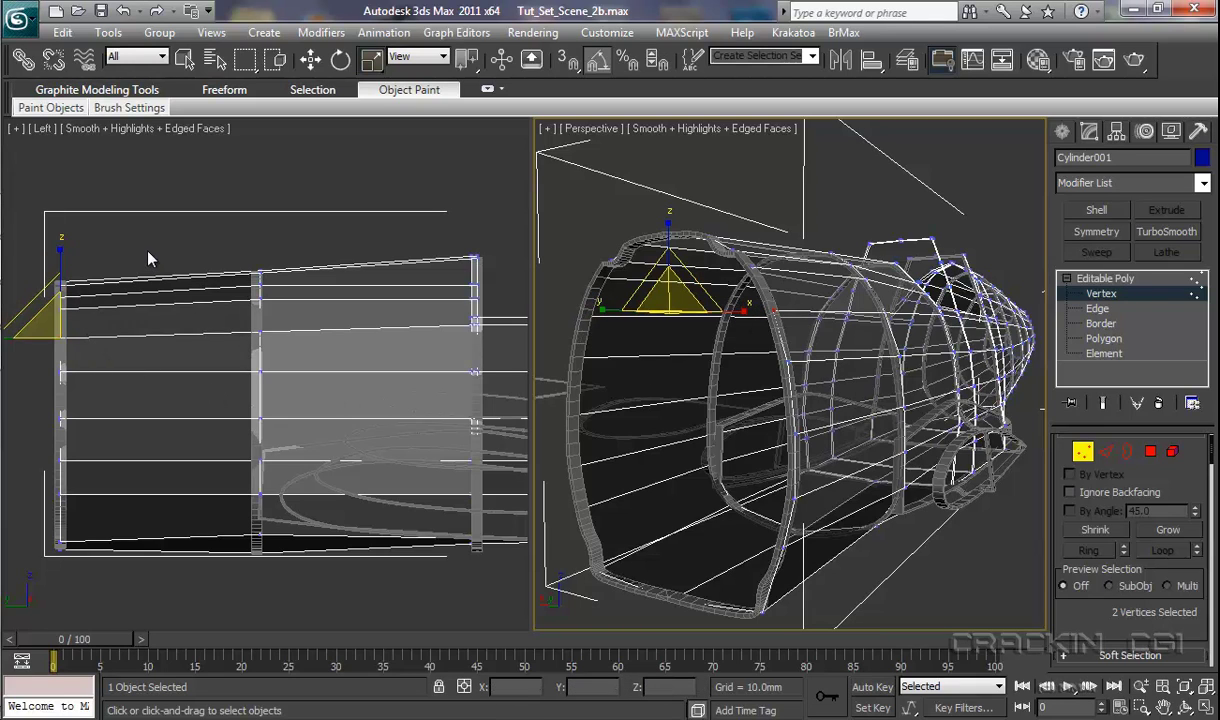
pyautogui.press('w')
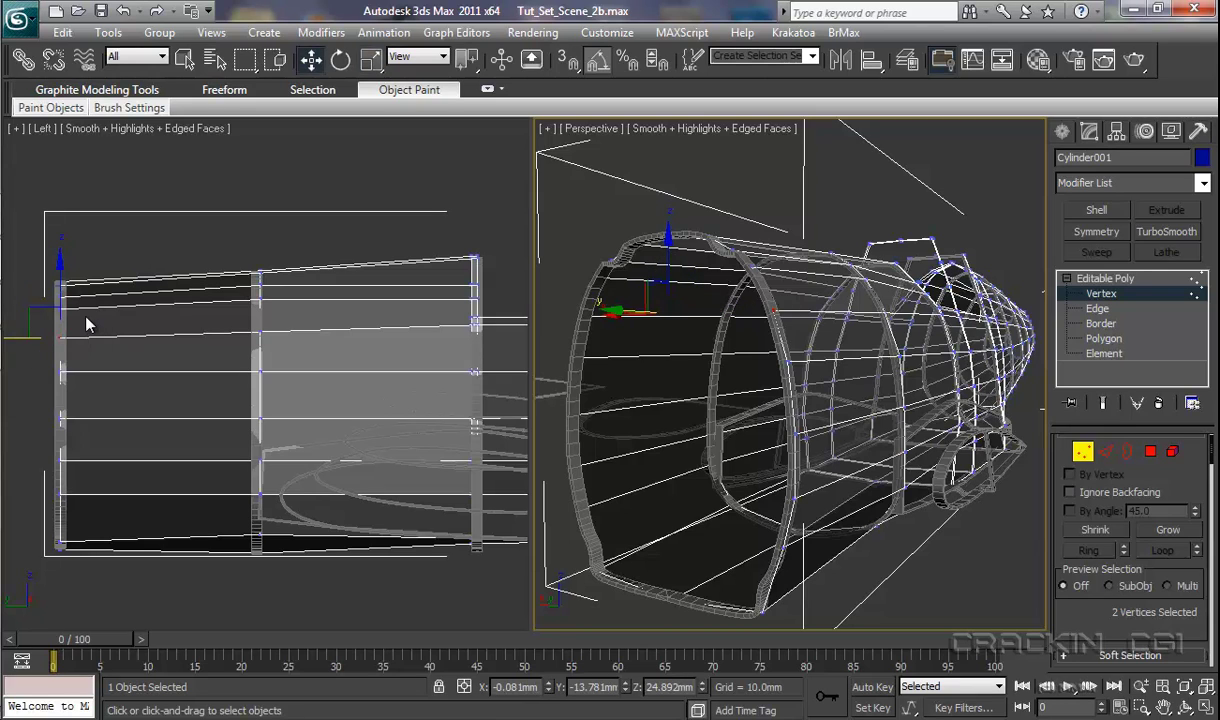
pyautogui.rightClick(86, 322)
pyautogui.moveTo(58, 322); pyautogui.dragTo(31, 322)
pyautogui.click(124, 12)
pyautogui.click(172, 162)
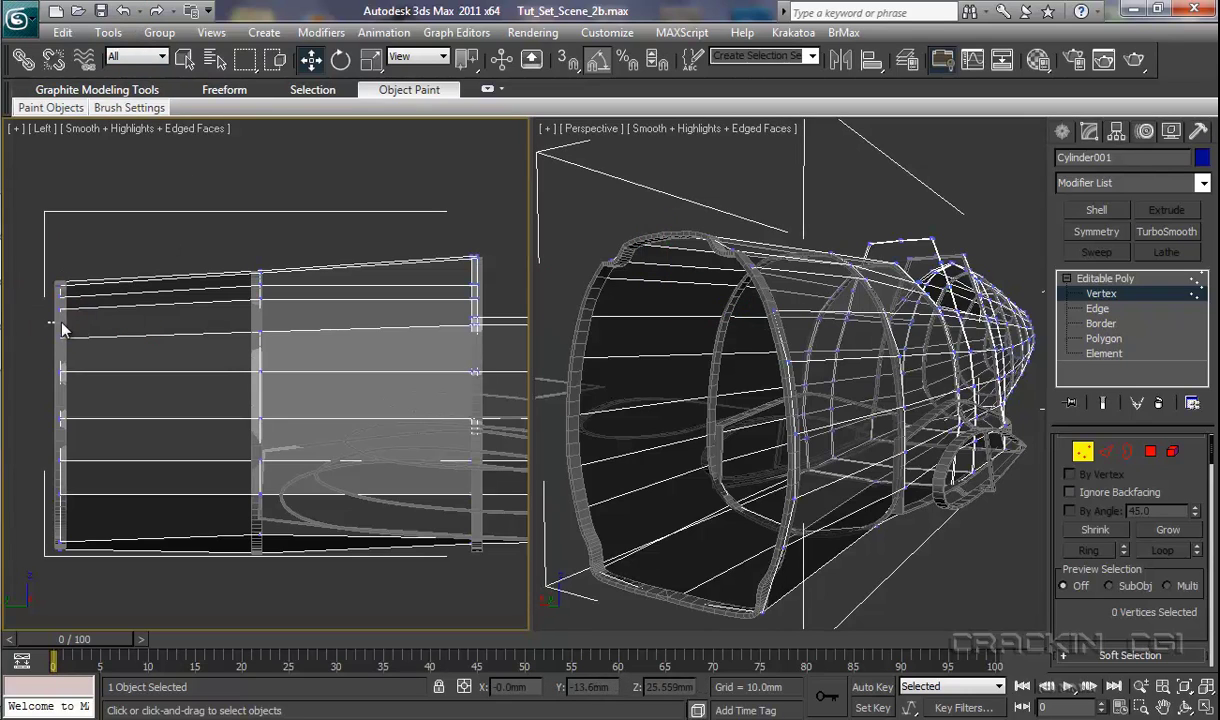
pyautogui.moveTo(48, 322); pyautogui.dragTo(75, 310)
# Step: Lower the middle ring's next vertex pair up to about Z 26.3 mm and scale it slightly wider along X
pyautogui.moveTo(278, 305); pyautogui.dragTo(276, 303)
pyautogui.moveTo(259, 236); pyautogui.dragTo(260, 245)
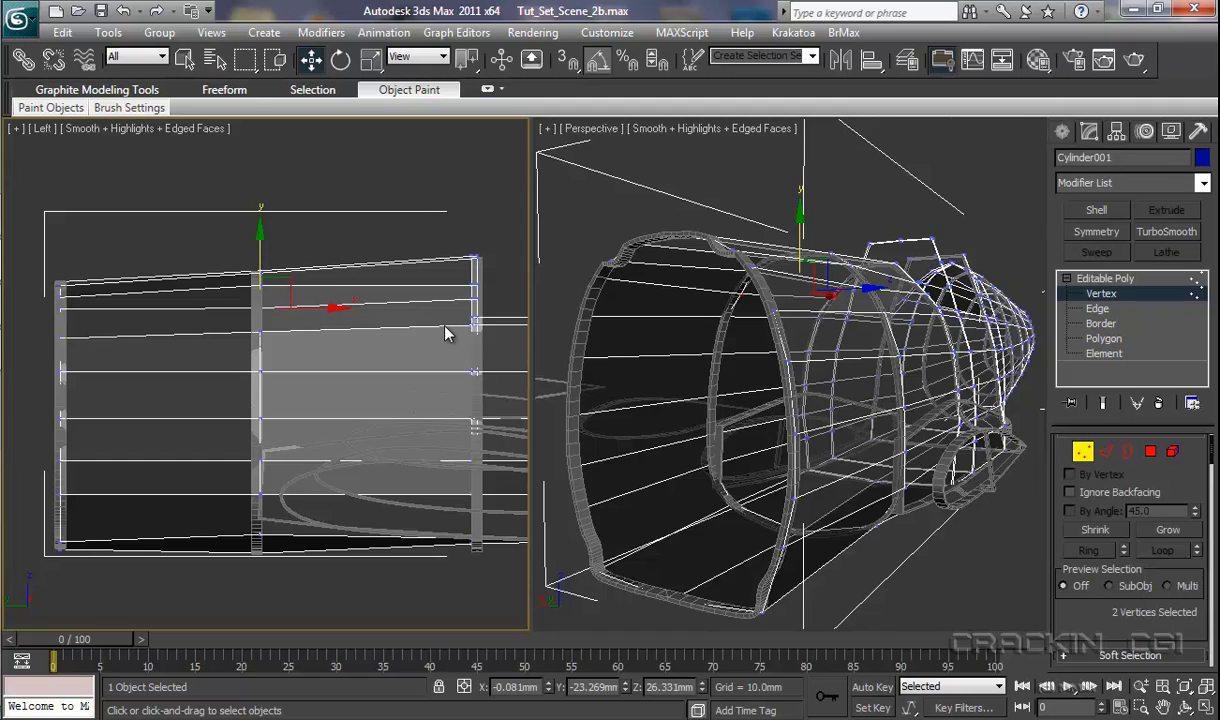
pyautogui.press('r')
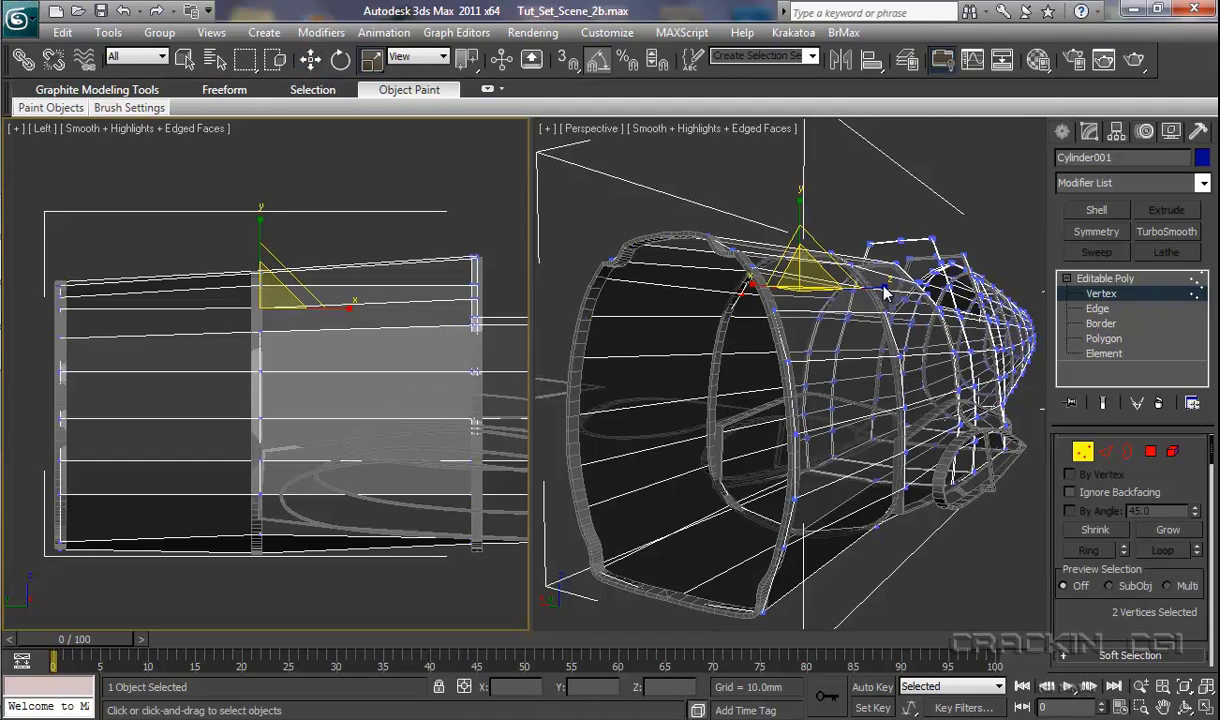
pyautogui.click(840, 271)
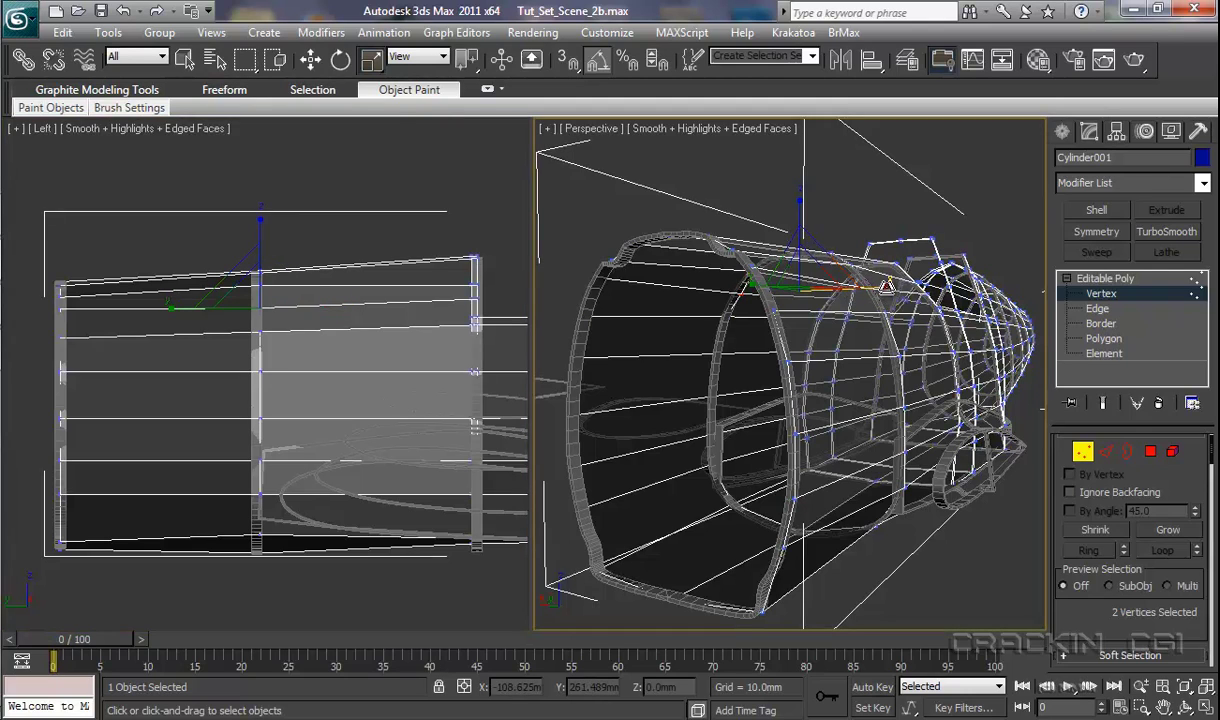
pyautogui.moveTo(887, 286); pyautogui.dragTo(890, 285)
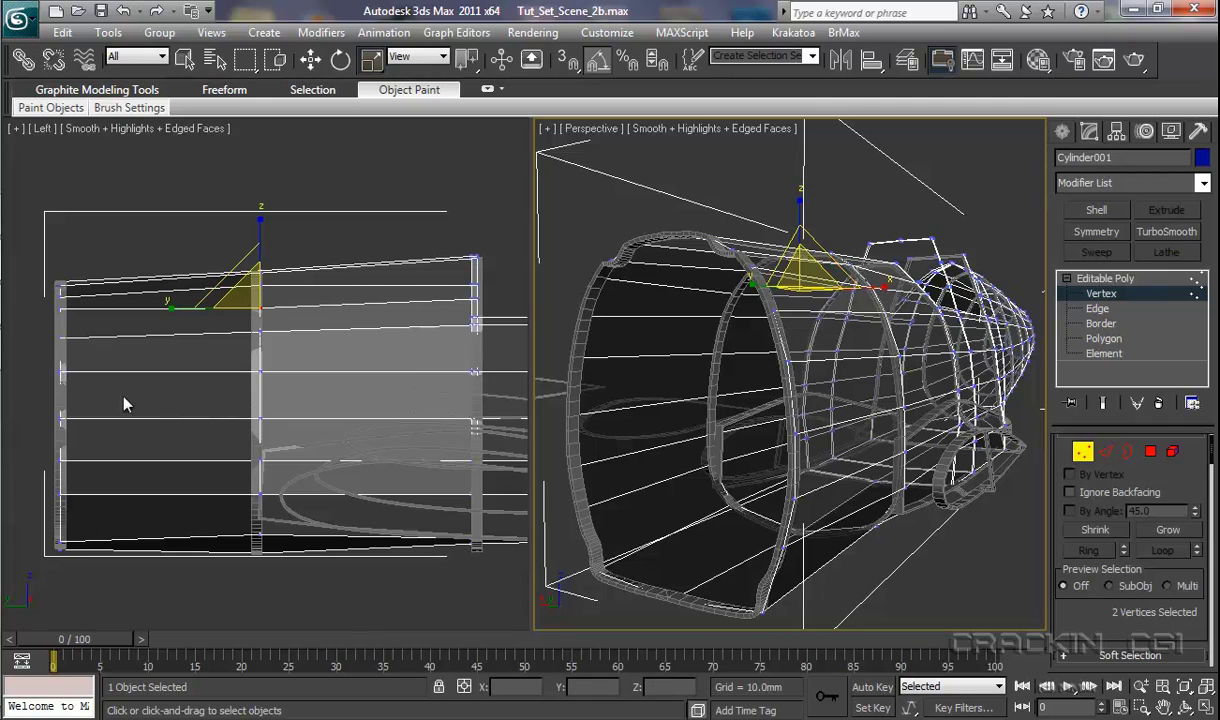
# Step: Lower the front ring's next vertex pair up slightly and widen it along X to follow the frame
pyautogui.moveTo(43, 329); pyautogui.dragTo(74, 300)
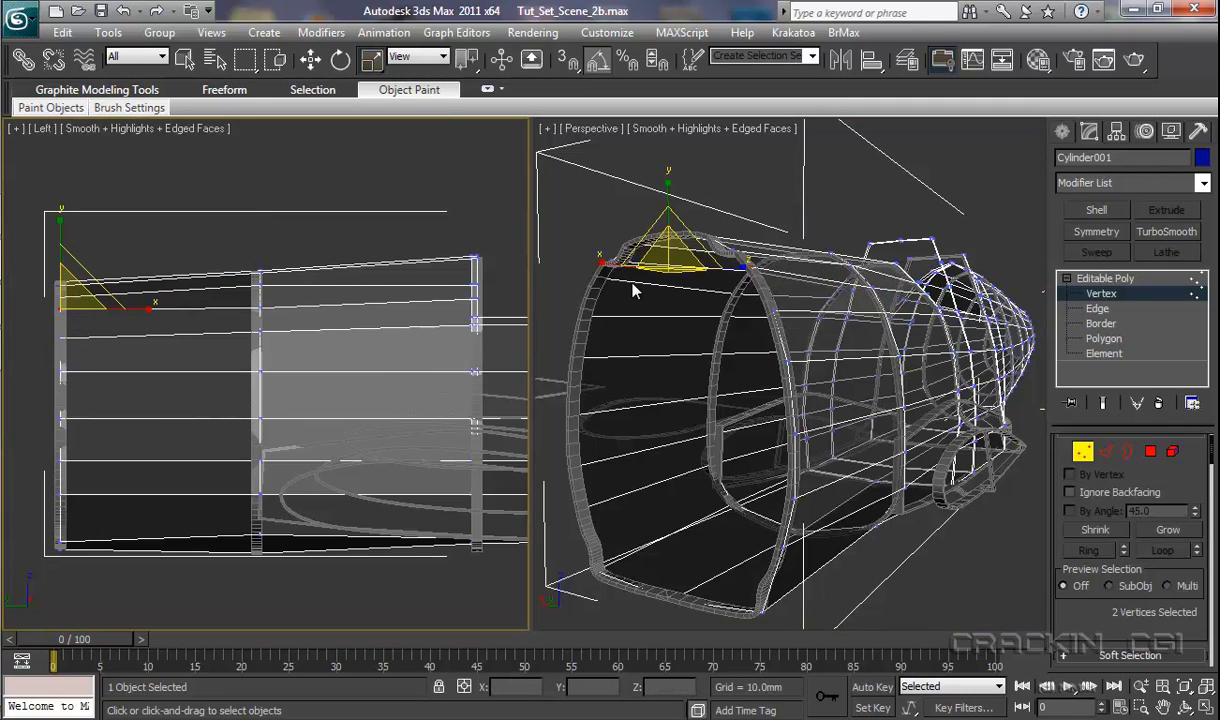
pyautogui.press('w')
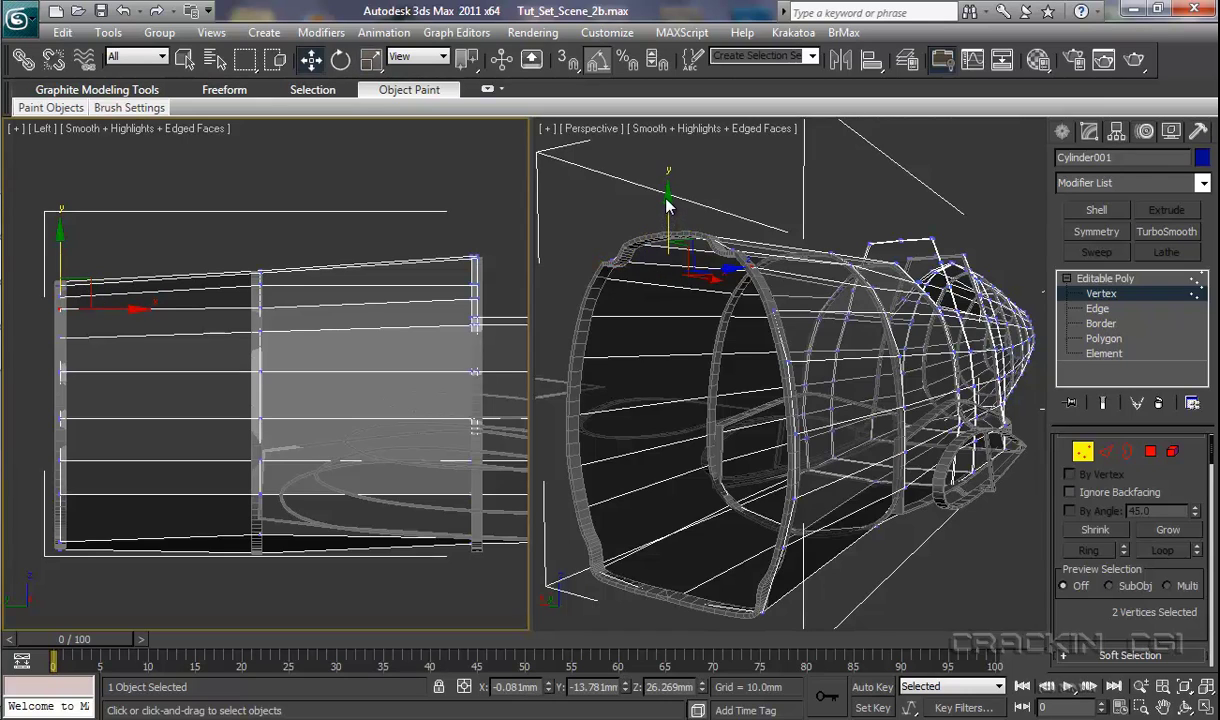
pyautogui.rightClick(668, 204)
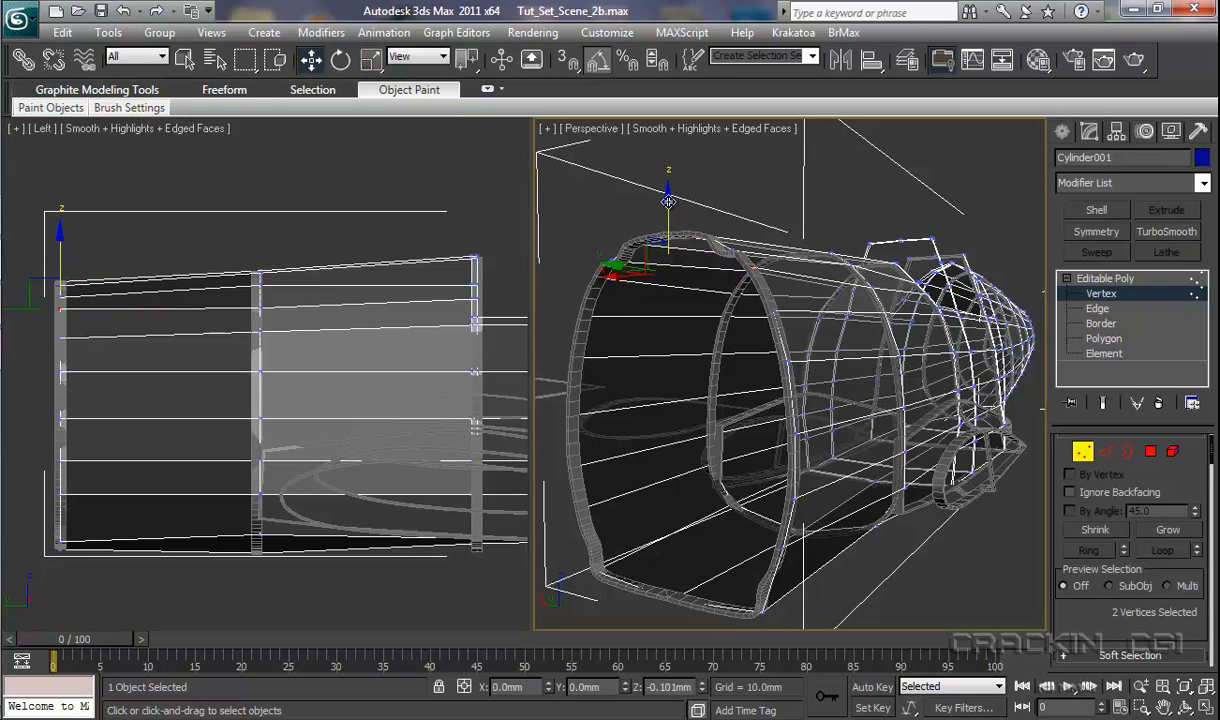
pyautogui.moveTo(668, 203); pyautogui.dragTo(667, 212)
pyautogui.press('r')
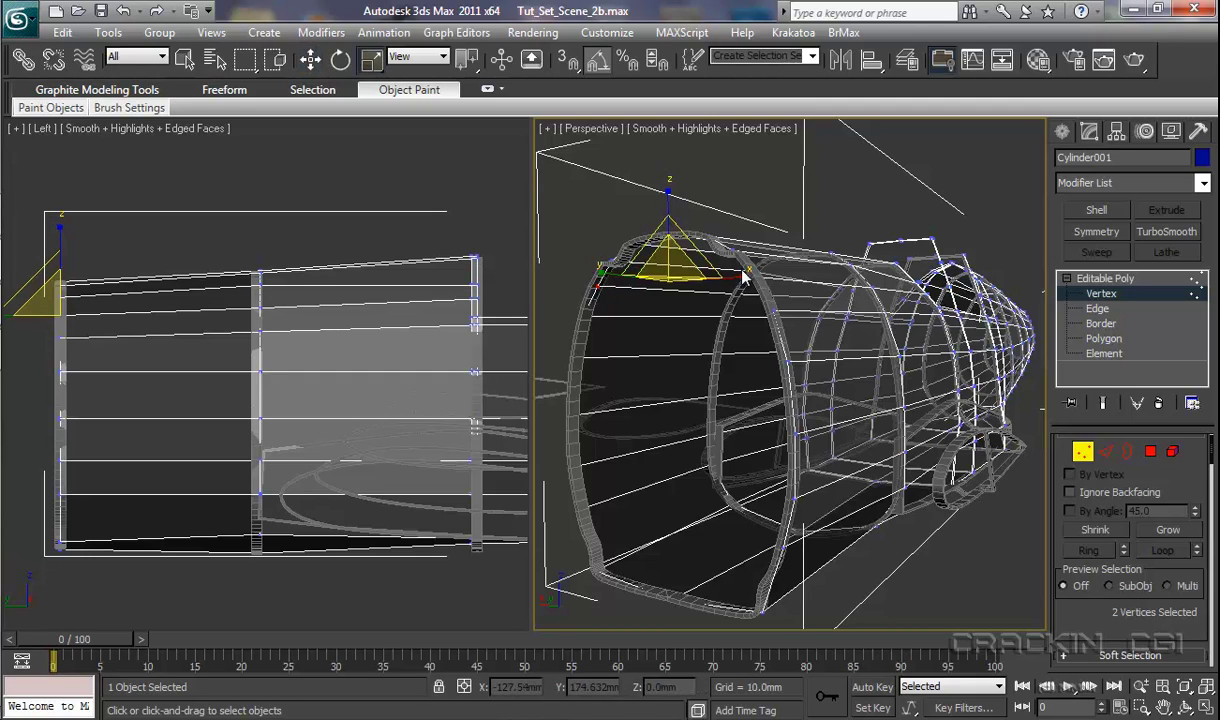
pyautogui.moveTo(742, 275); pyautogui.dragTo(745, 276)
# Step: Lower the middle ring's uppermost side vertex pair to about Z 27.1 mm and scale it wider along X
pyautogui.click(262, 287)
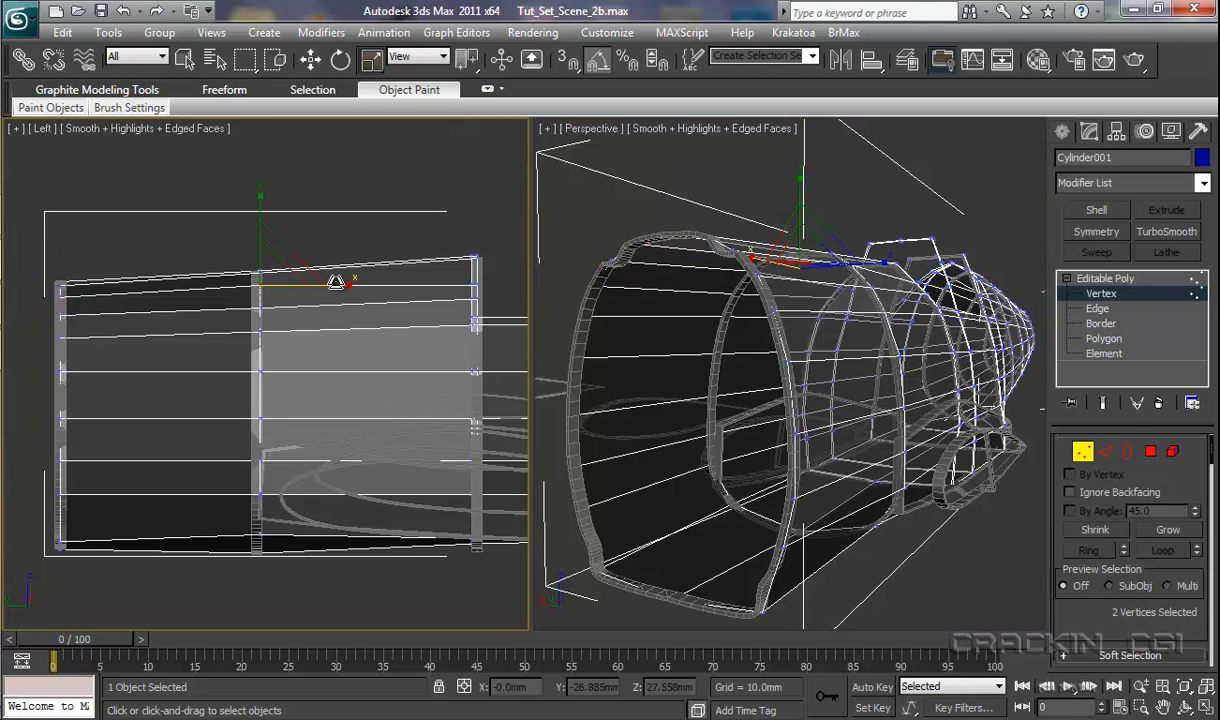
pyautogui.press('w')
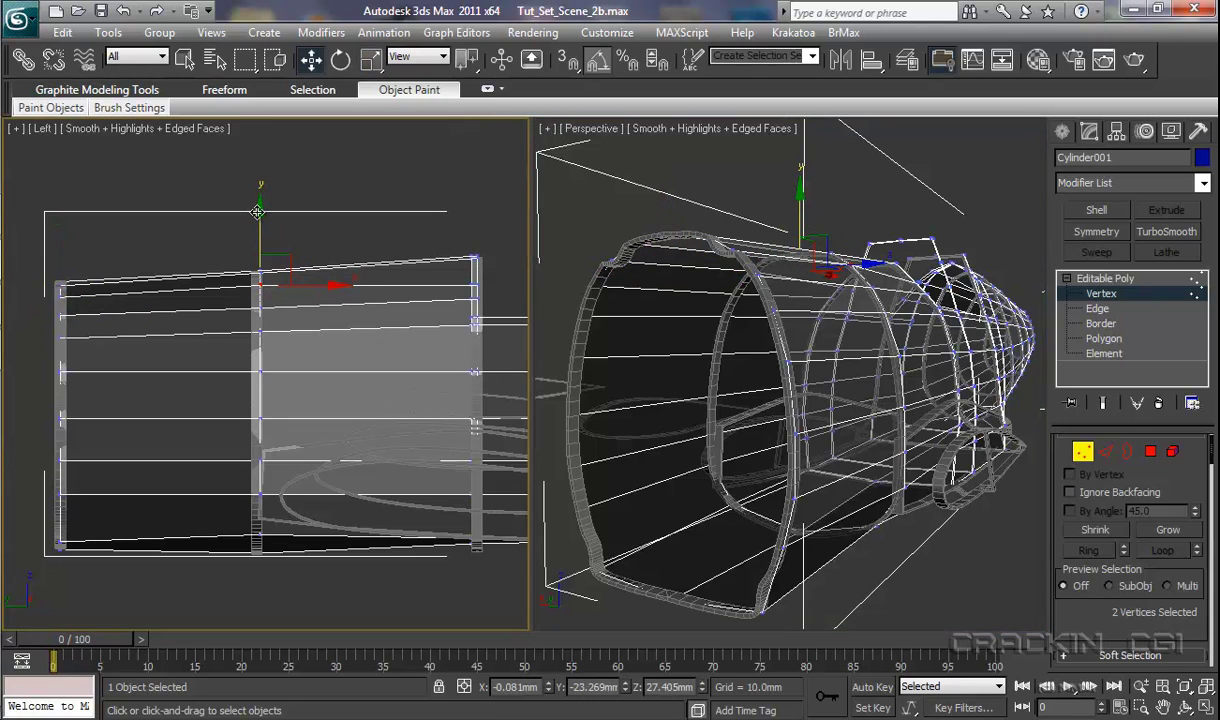
pyautogui.rightClick(262, 268)
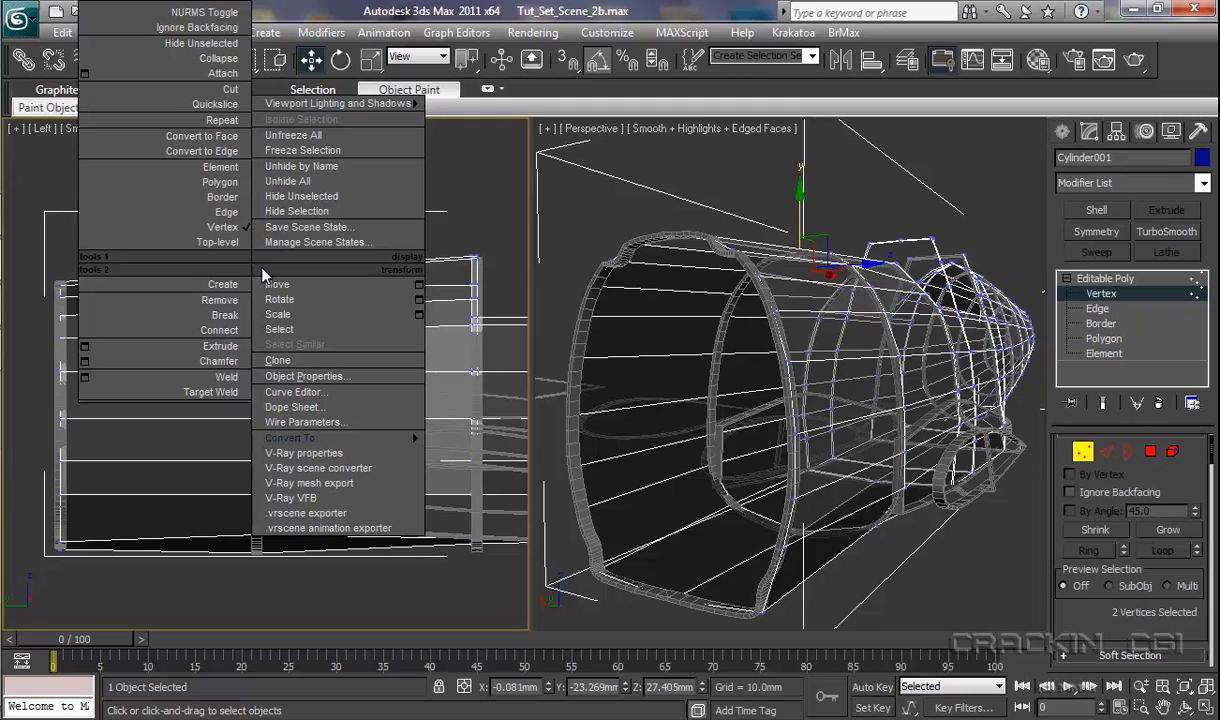
pyautogui.click(578, 187)
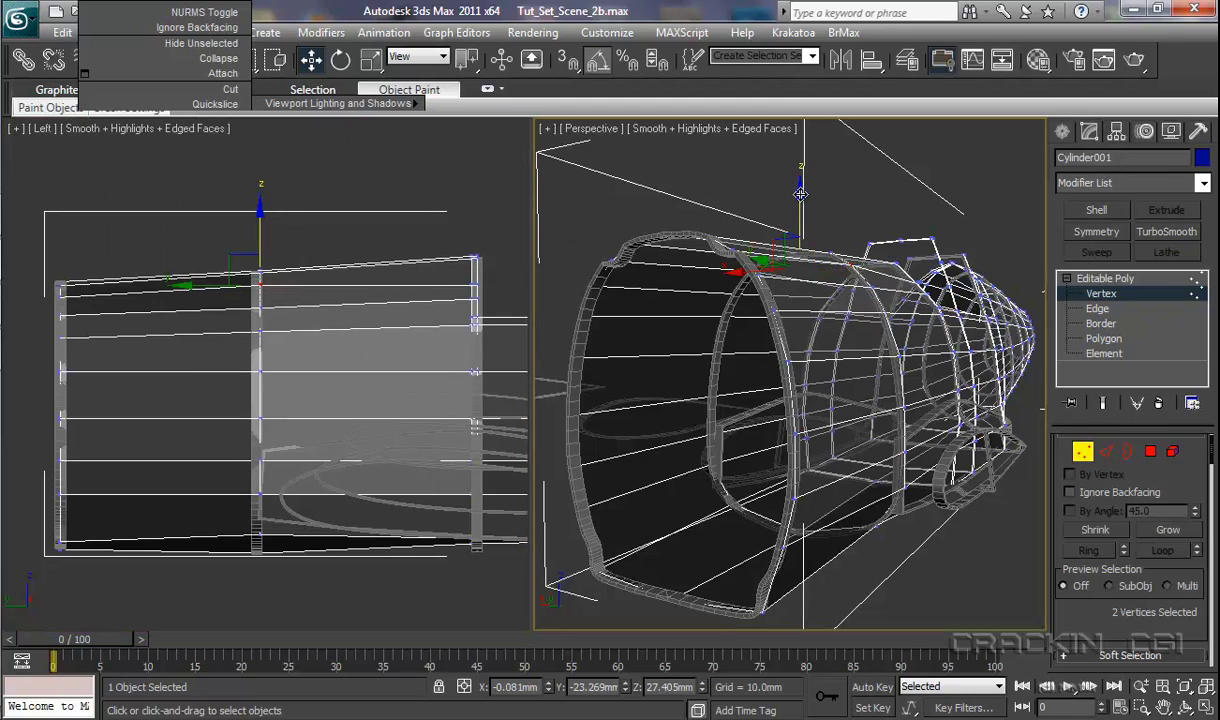
pyautogui.moveTo(800, 193); pyautogui.dragTo(800, 205)
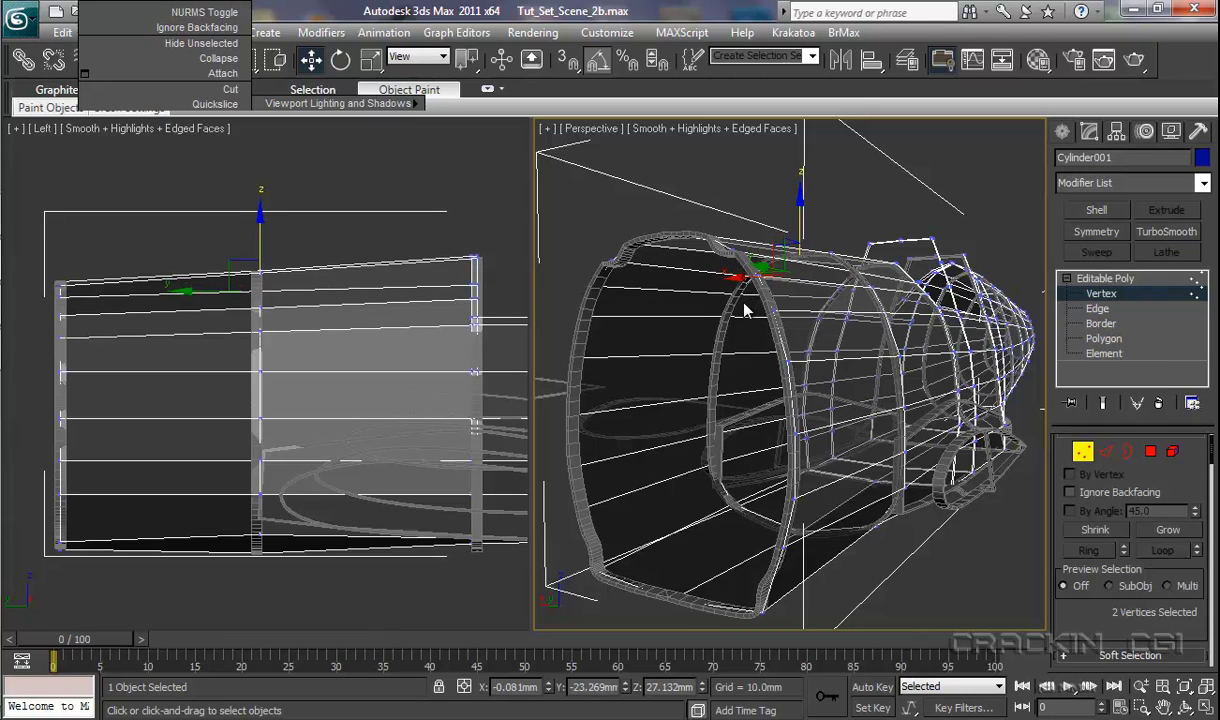
pyautogui.press('r')
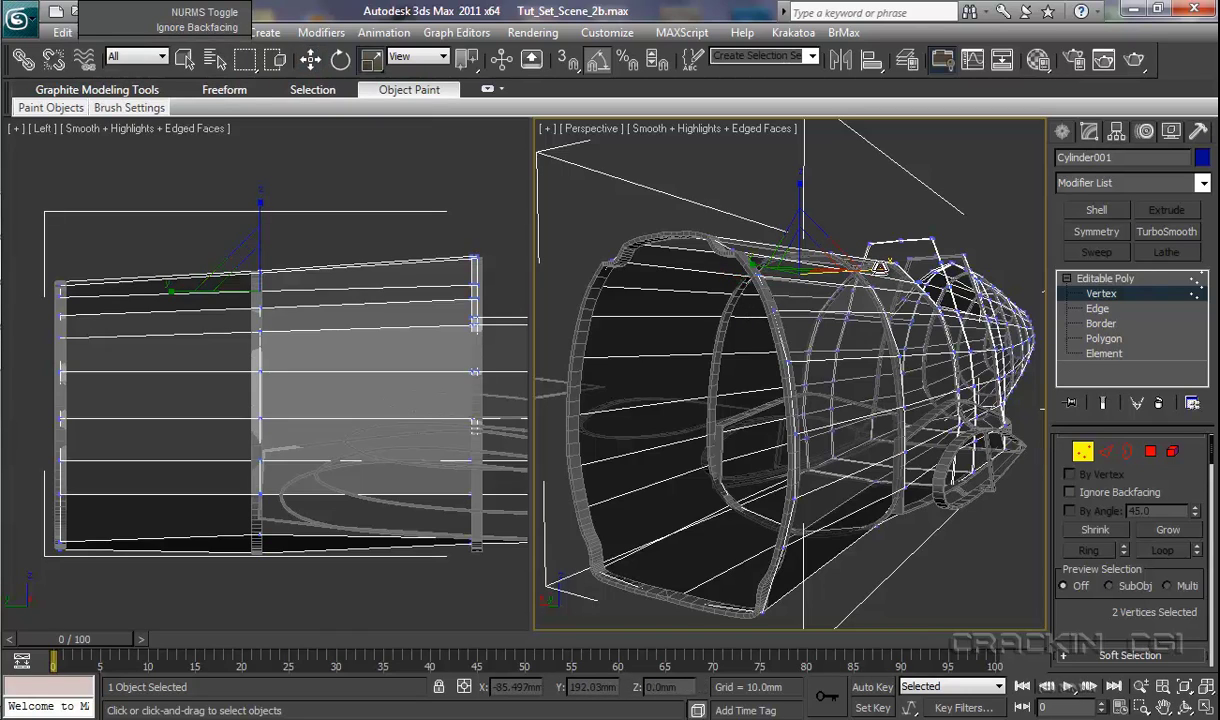
pyautogui.moveTo(879, 267); pyautogui.dragTo(887, 268)
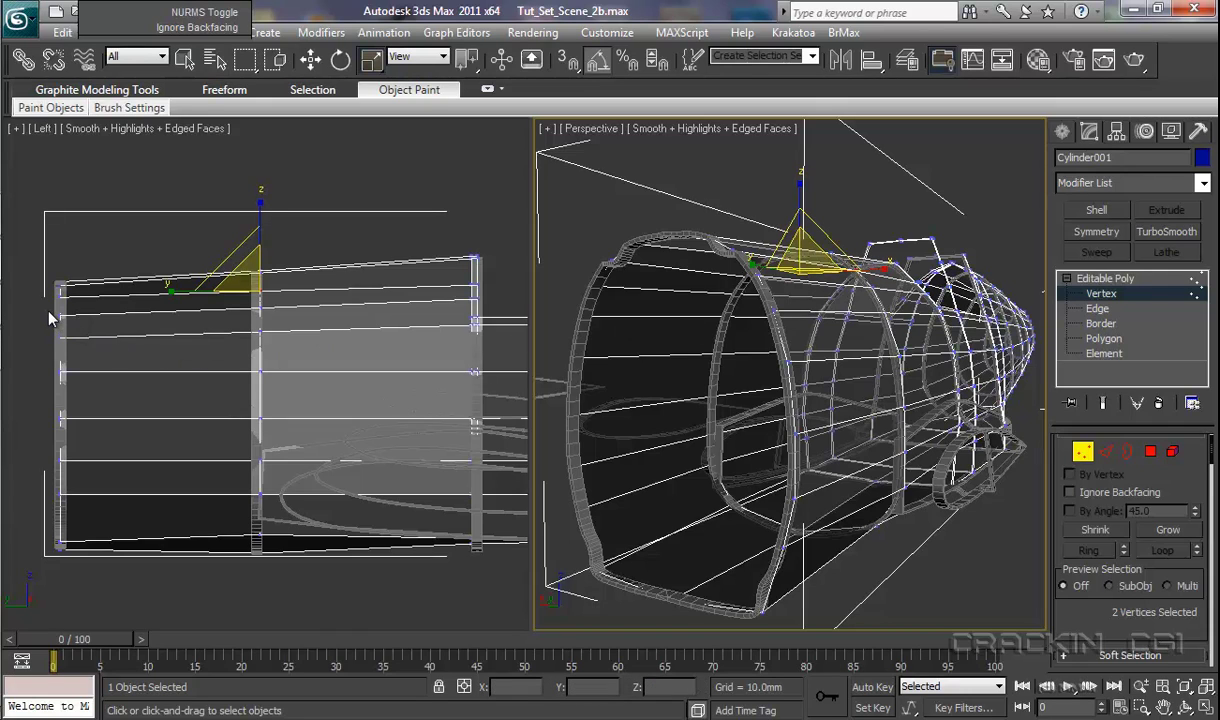
# Step: Lower the front ring's uppermost side vertex pair to about Z 26.6 mm and widen it along X to the frame
pyautogui.moveTo(48, 318); pyautogui.dragTo(84, 290)
pyautogui.press('w')
pyautogui.click(668, 190)
pyautogui.moveTo(668, 190); pyautogui.dragTo(670, 197)
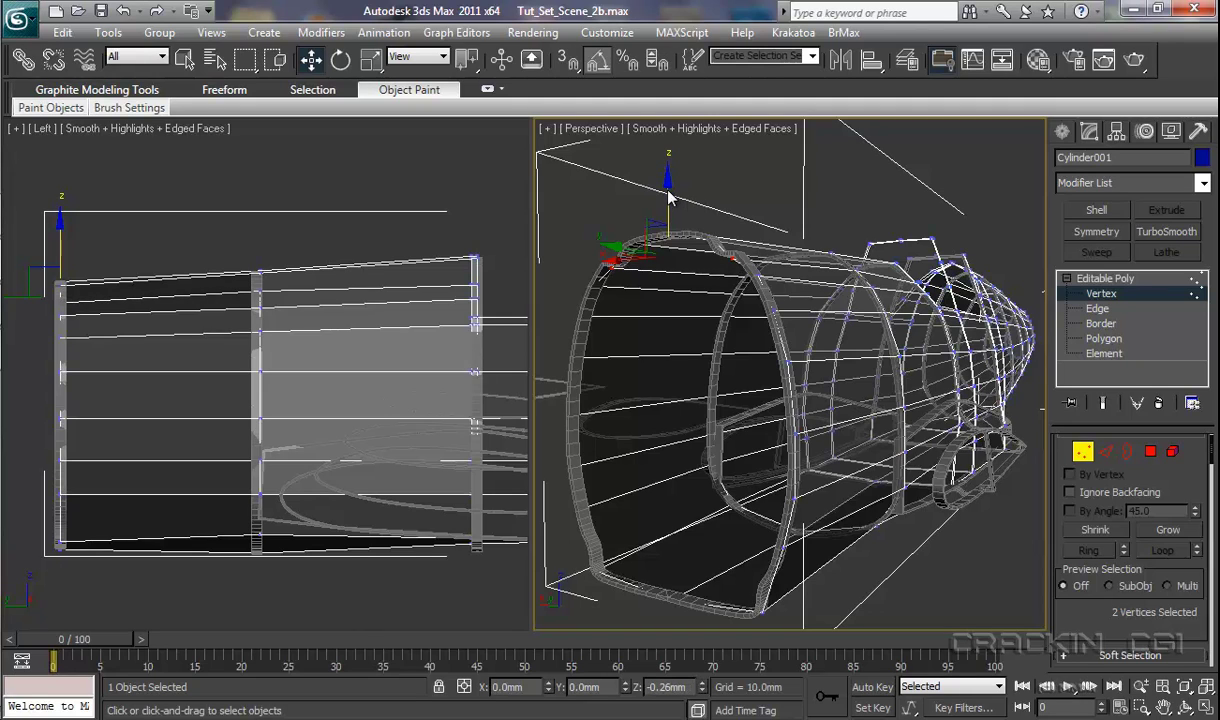
pyautogui.moveTo(670, 197); pyautogui.dragTo(670, 197)
pyautogui.press('r')
pyautogui.moveTo(740, 257); pyautogui.dragTo(748, 257)
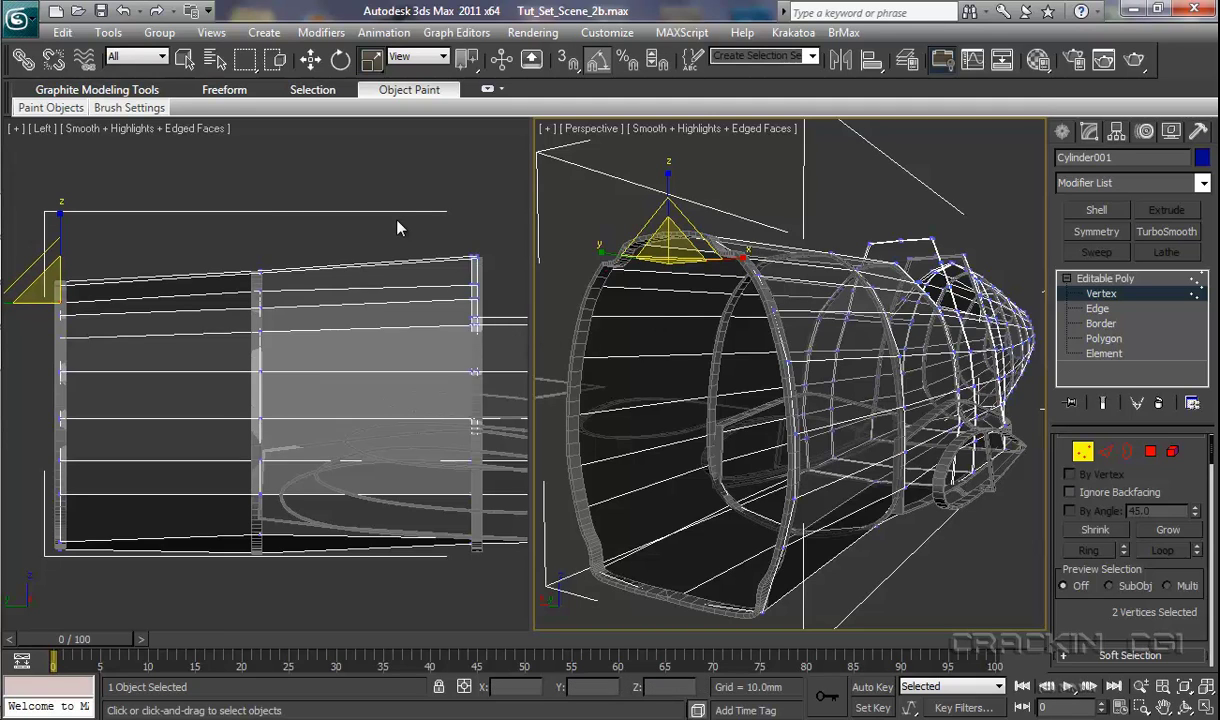
# Step: Move the middle ring's vertex pair just below the adjusted rows down to about Z 23.0 mm
pyautogui.press('w')
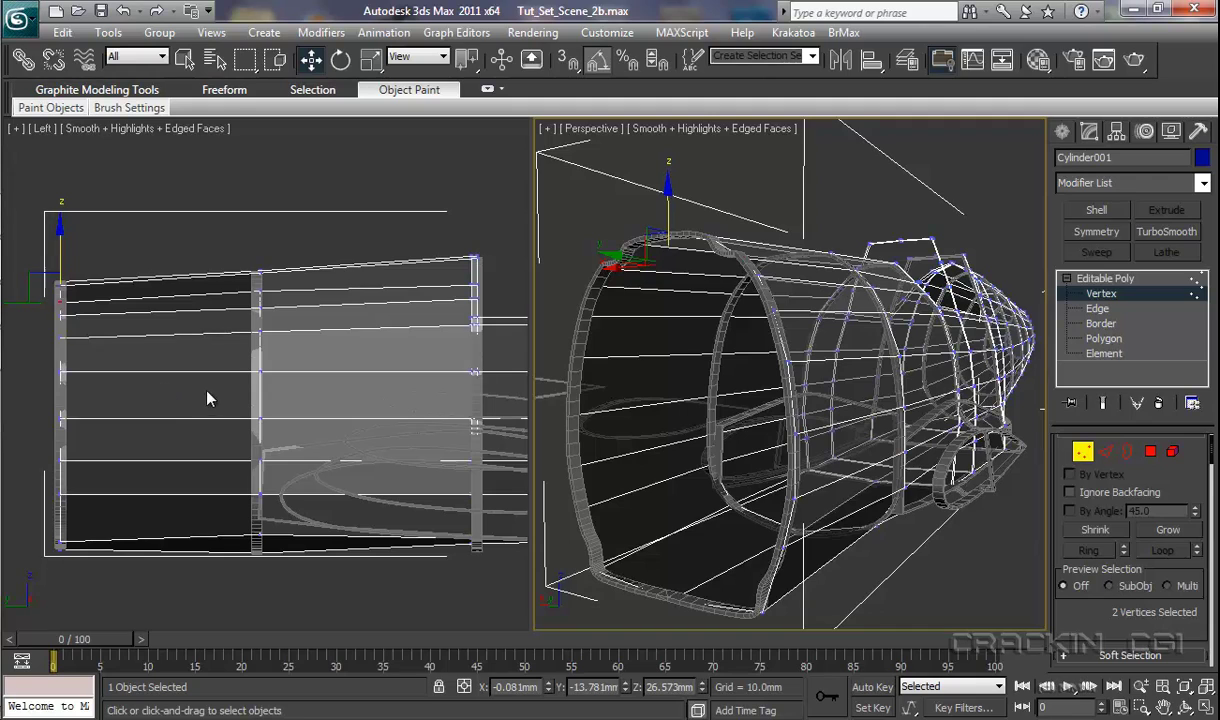
pyautogui.click(227, 369)
pyautogui.click(260, 371)
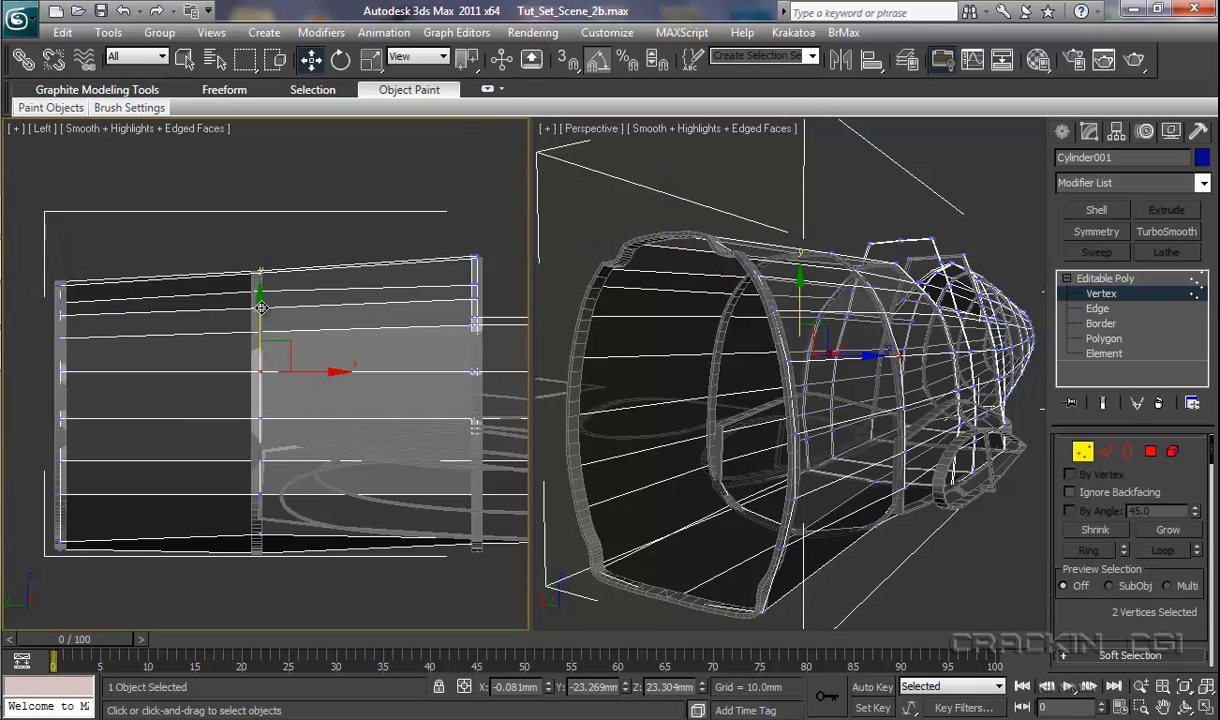
pyautogui.moveTo(260, 305); pyautogui.dragTo(260, 311)
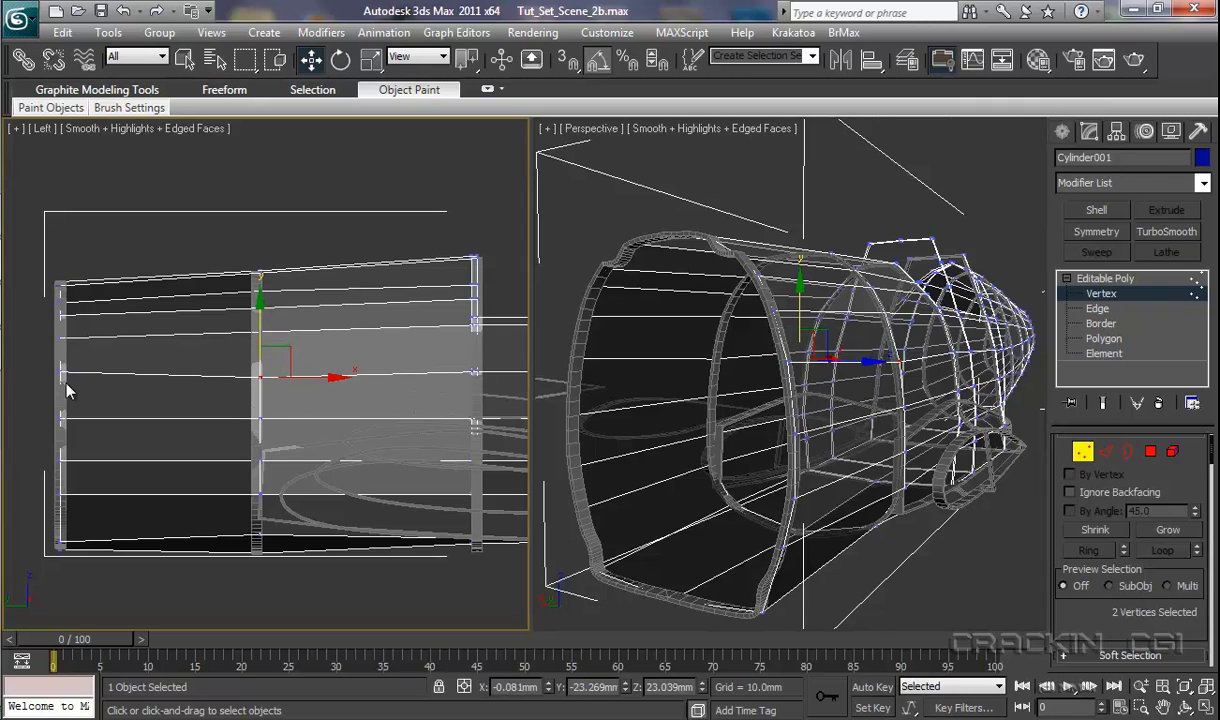
# Step: Lower the matching front-ring vertex pair to about Z 22.9 mm and adjust its width along X to fit the frame
pyautogui.moveTo(44, 366); pyautogui.dragTo(70, 378)
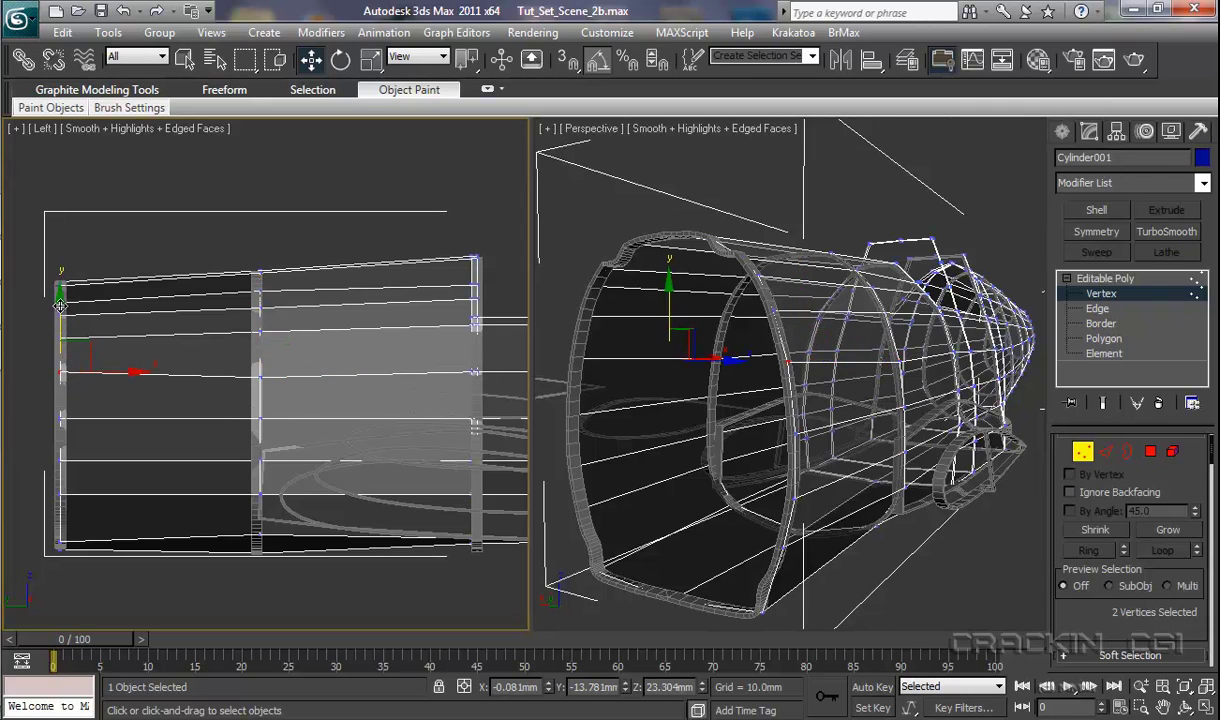
pyautogui.moveTo(60, 292); pyautogui.dragTo(62, 311)
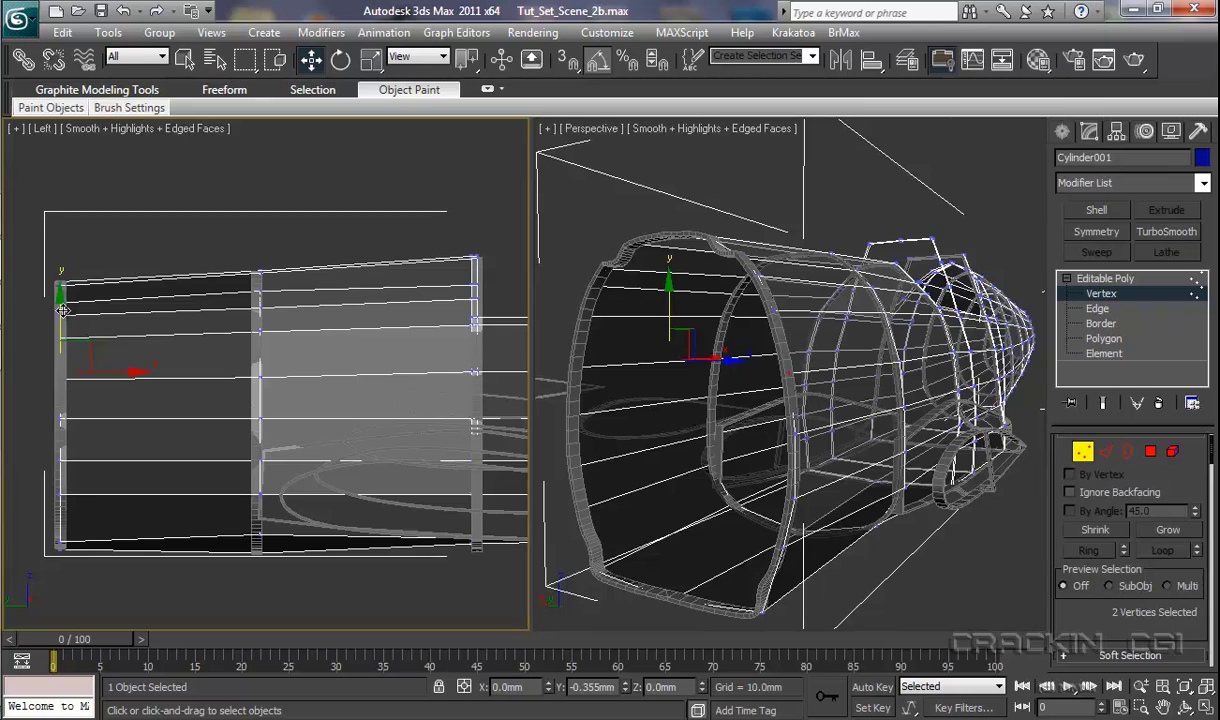
pyautogui.moveTo(62, 311); pyautogui.dragTo(62, 314)
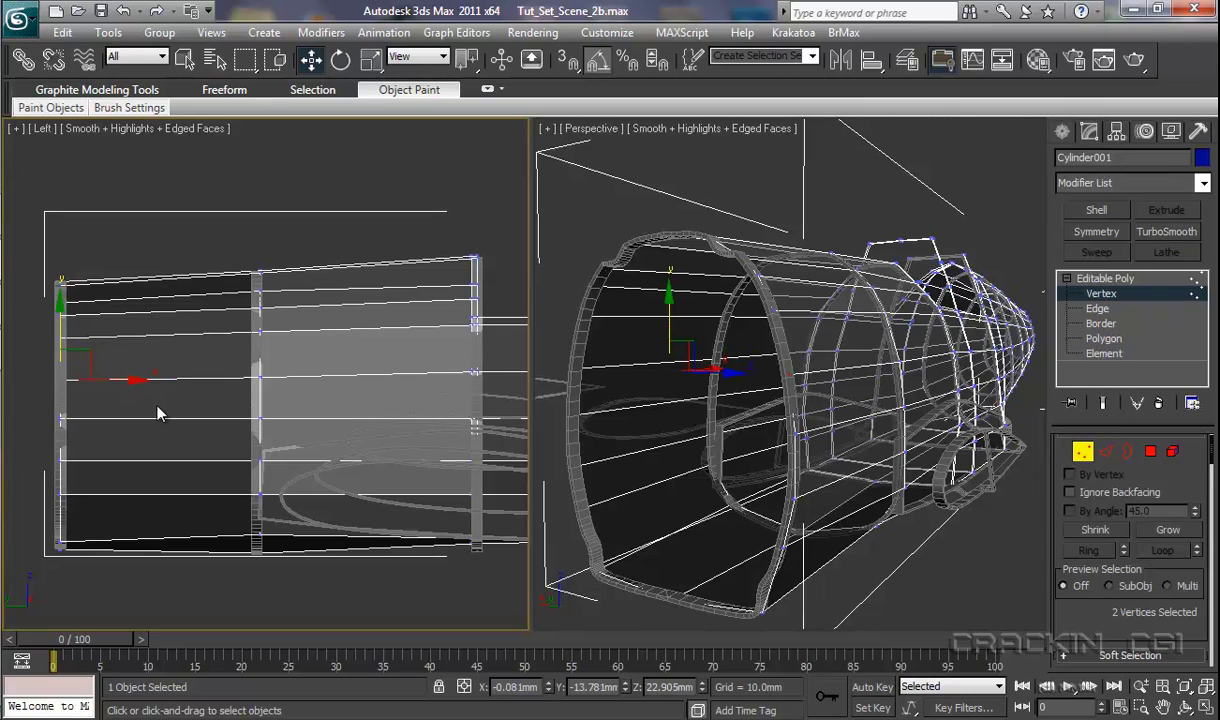
pyautogui.press('r')
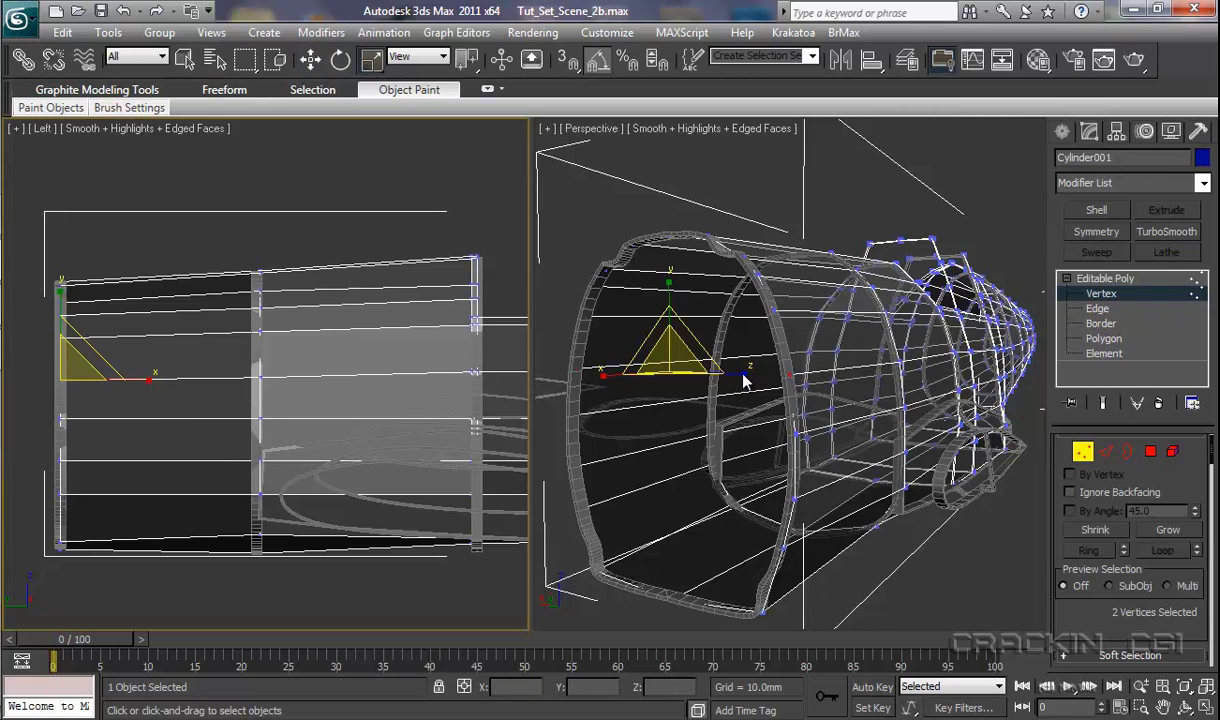
pyautogui.click(744, 378)
pyautogui.moveTo(741, 375); pyautogui.dragTo(740, 380)
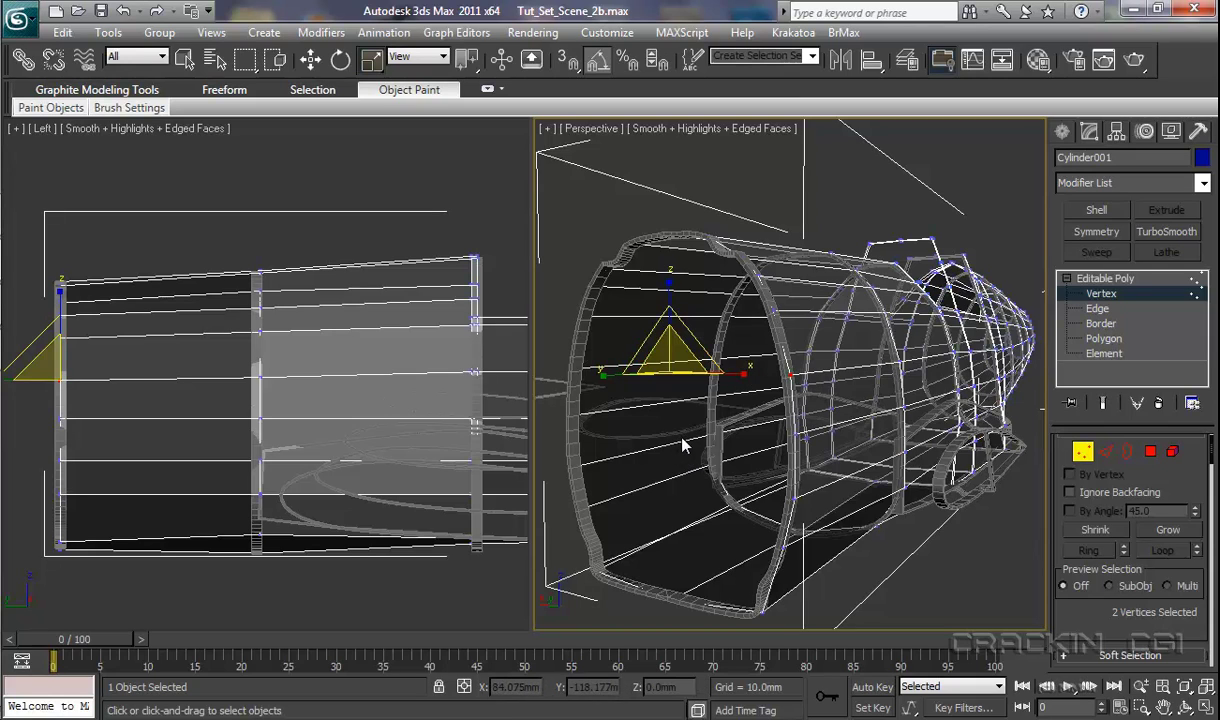
pyautogui.press('w')
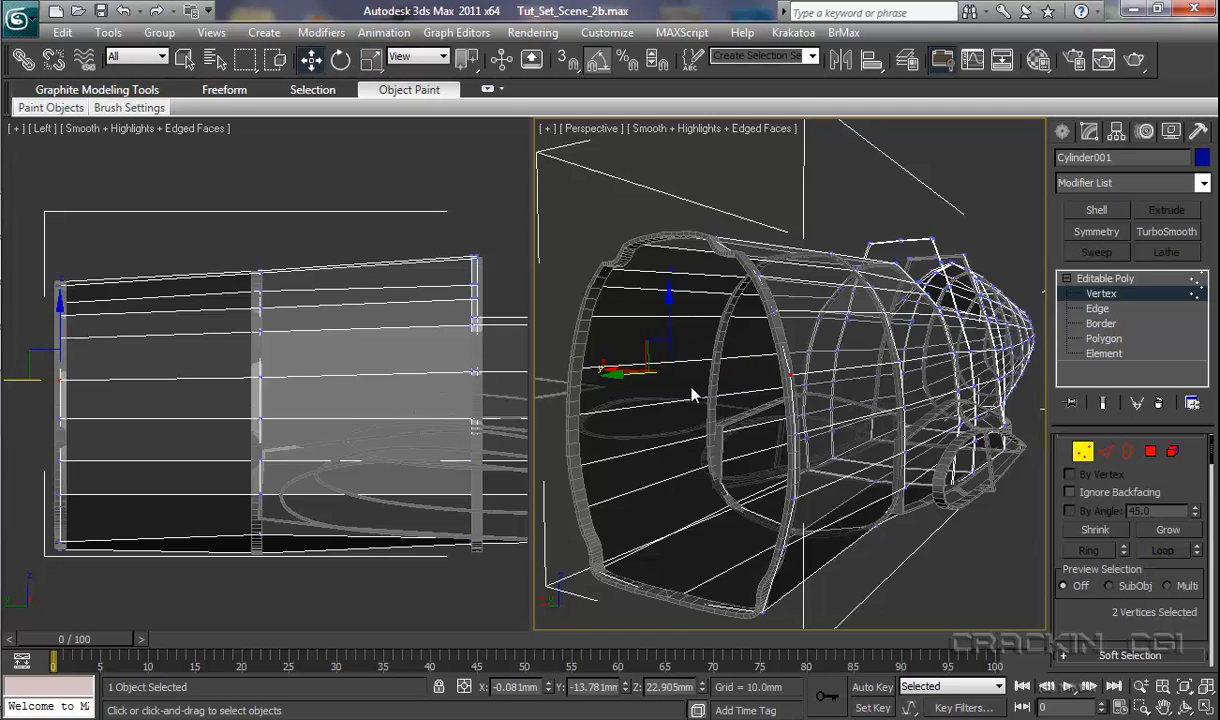
pyautogui.rightClick(448, 197)
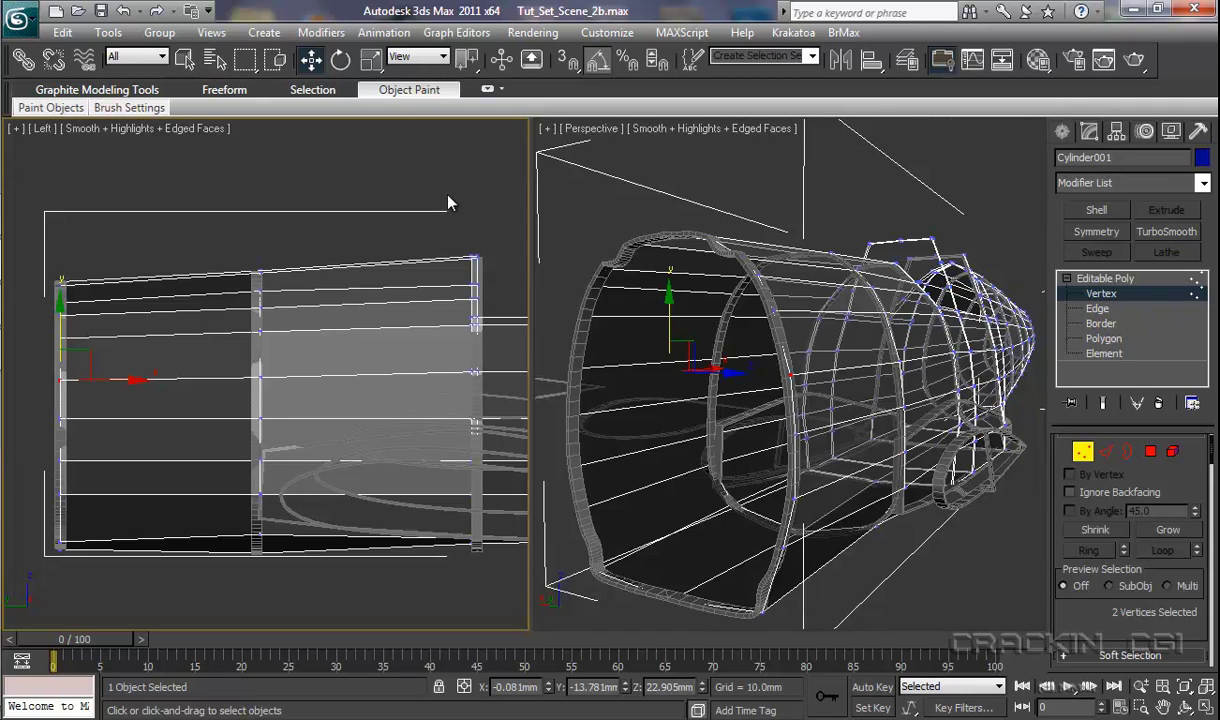
# Step: Unhide the Ref_Material layer so the blueprints show behind the hull in the front view
pyautogui.press('f')
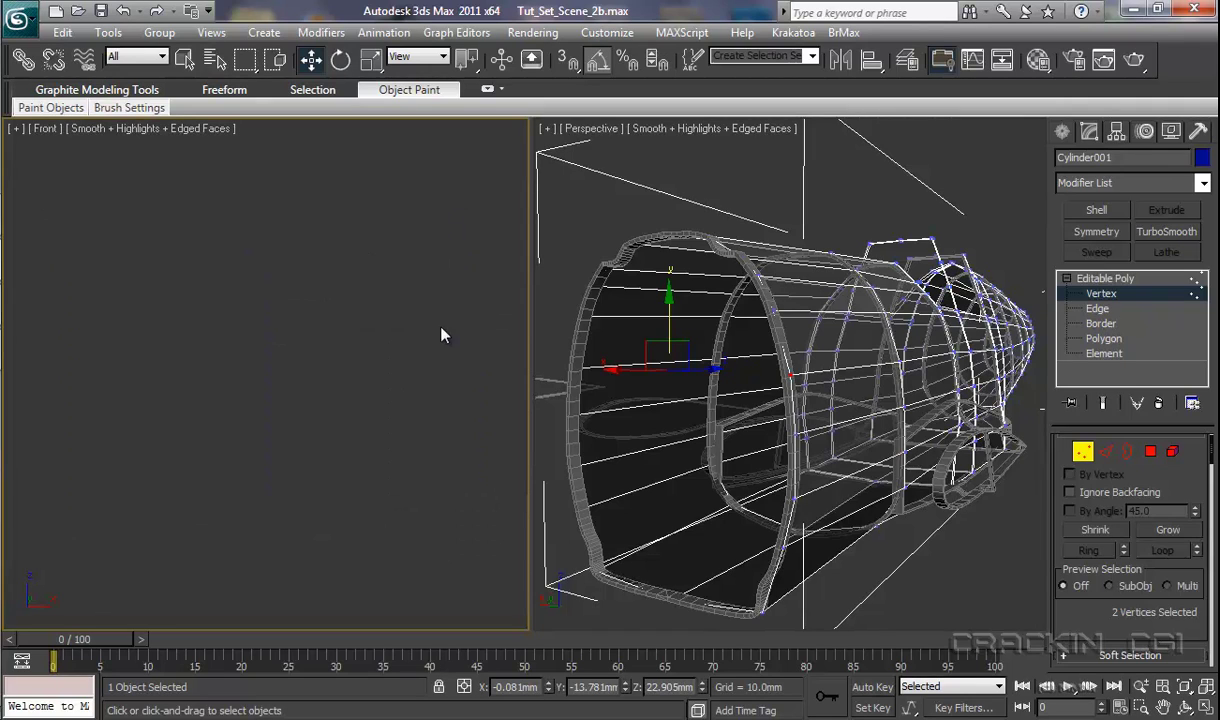
pyautogui.press('z')
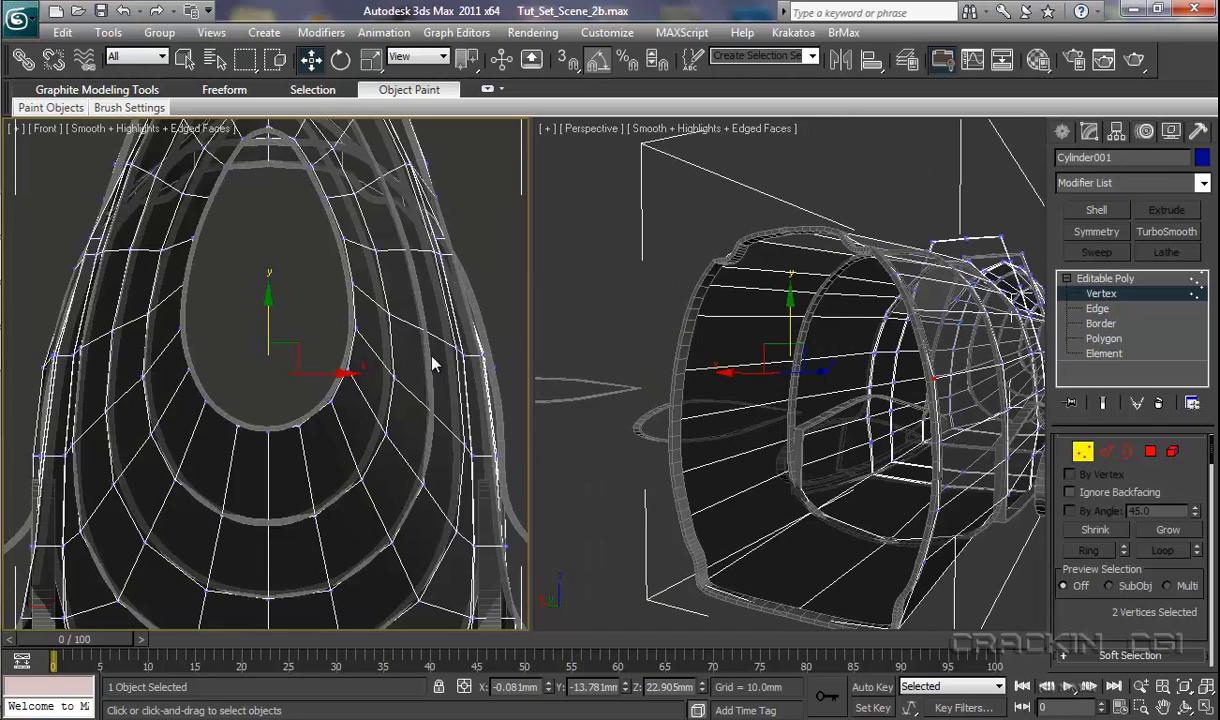
pyautogui.scroll(-3, 440, 360)
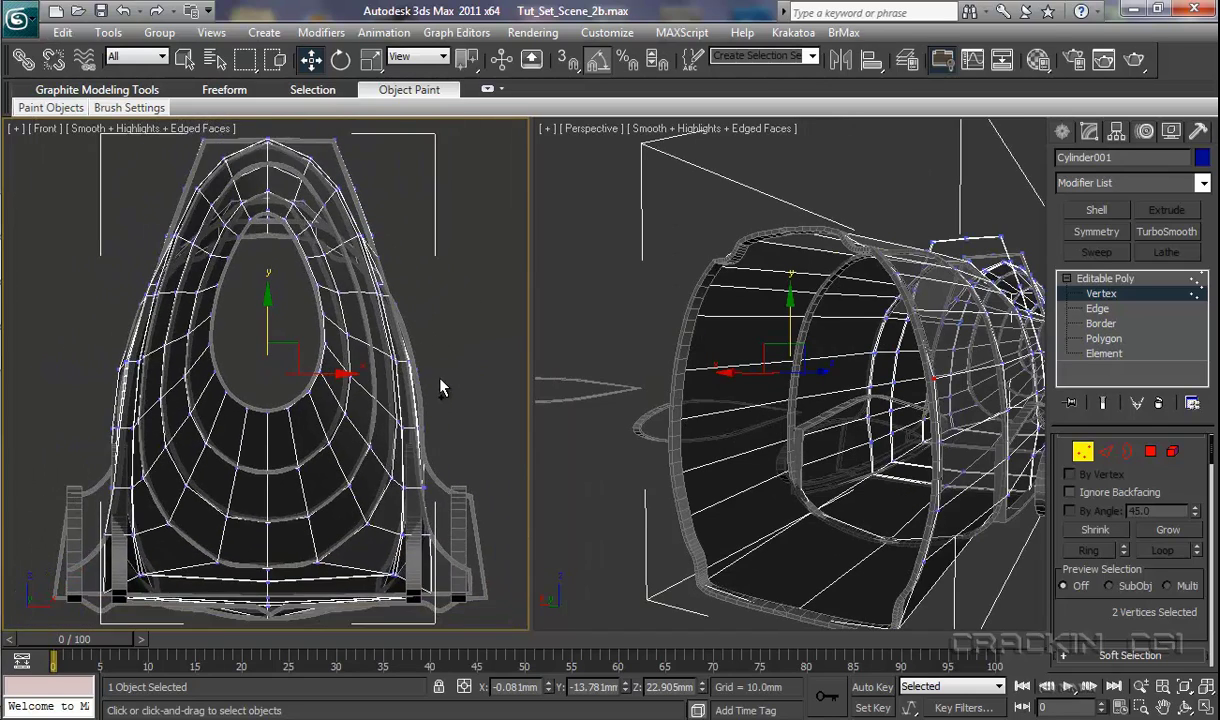
pyautogui.scroll(-2, 440, 388)
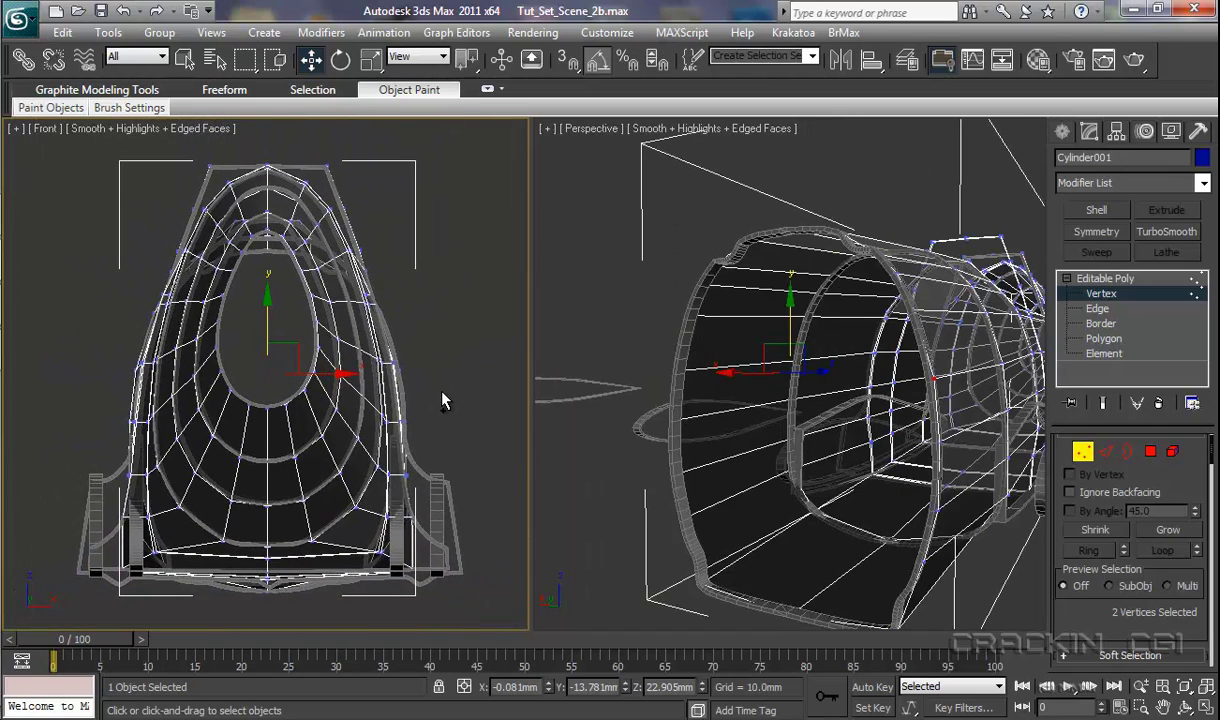
pyautogui.click(906, 62)
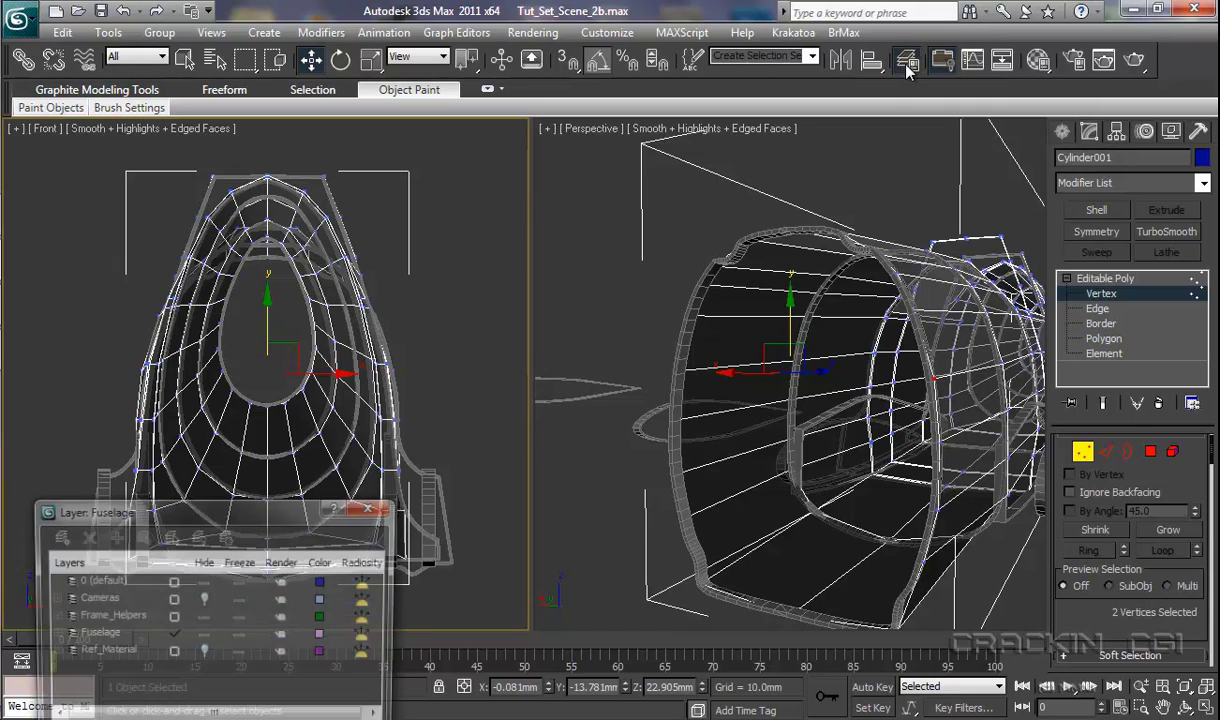
pyautogui.click(203, 653)
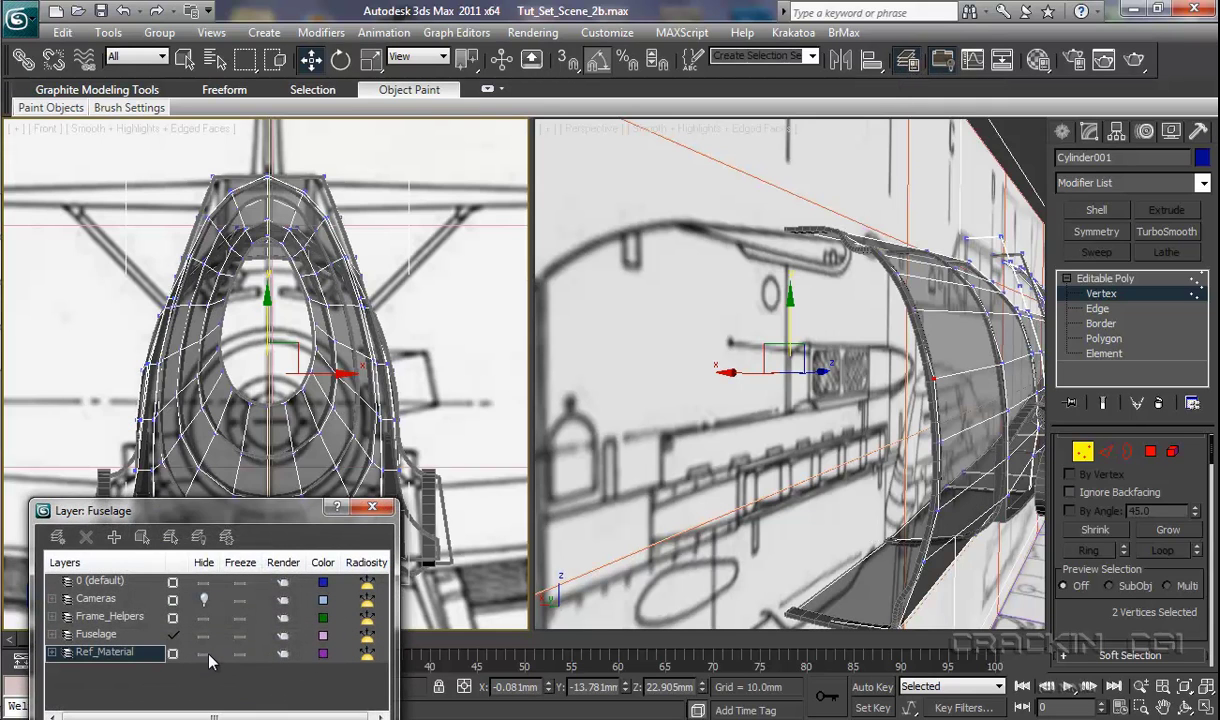
pyautogui.click(372, 507)
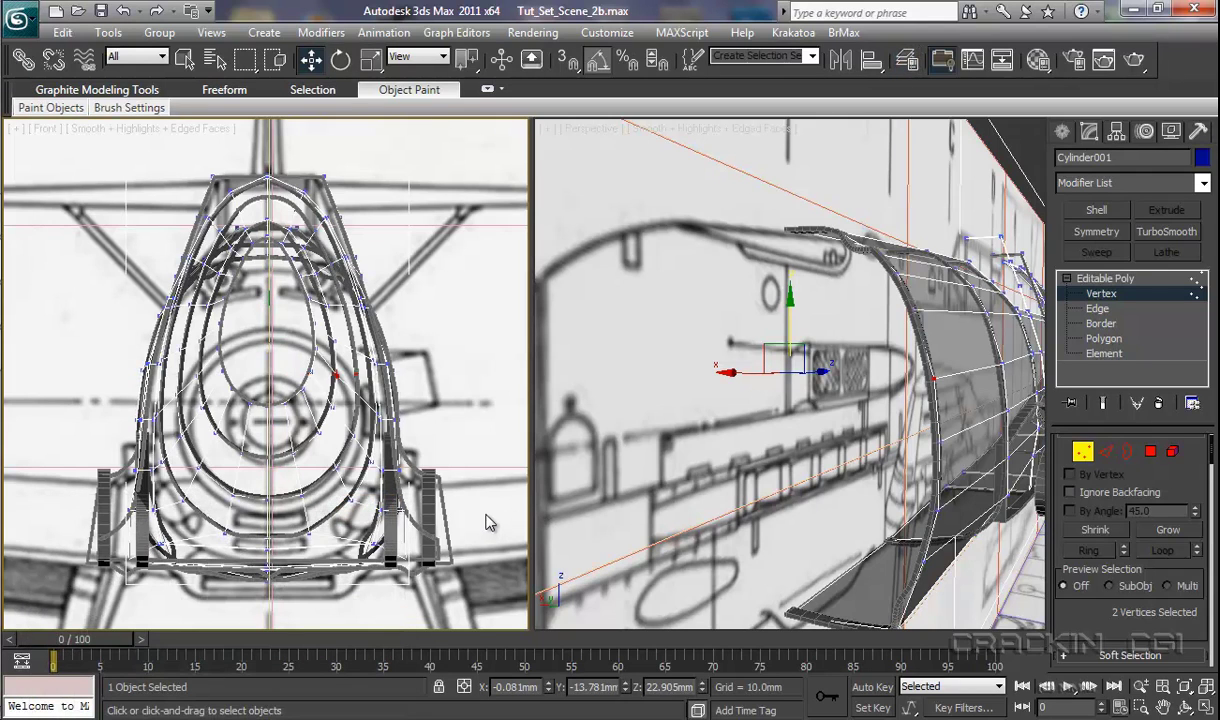
# Step: Create a 20-sided cylinder centred on the propeller hub in the front view, about 3.8 mm radius and 1.3 mm high
pyautogui.click(1114, 280)
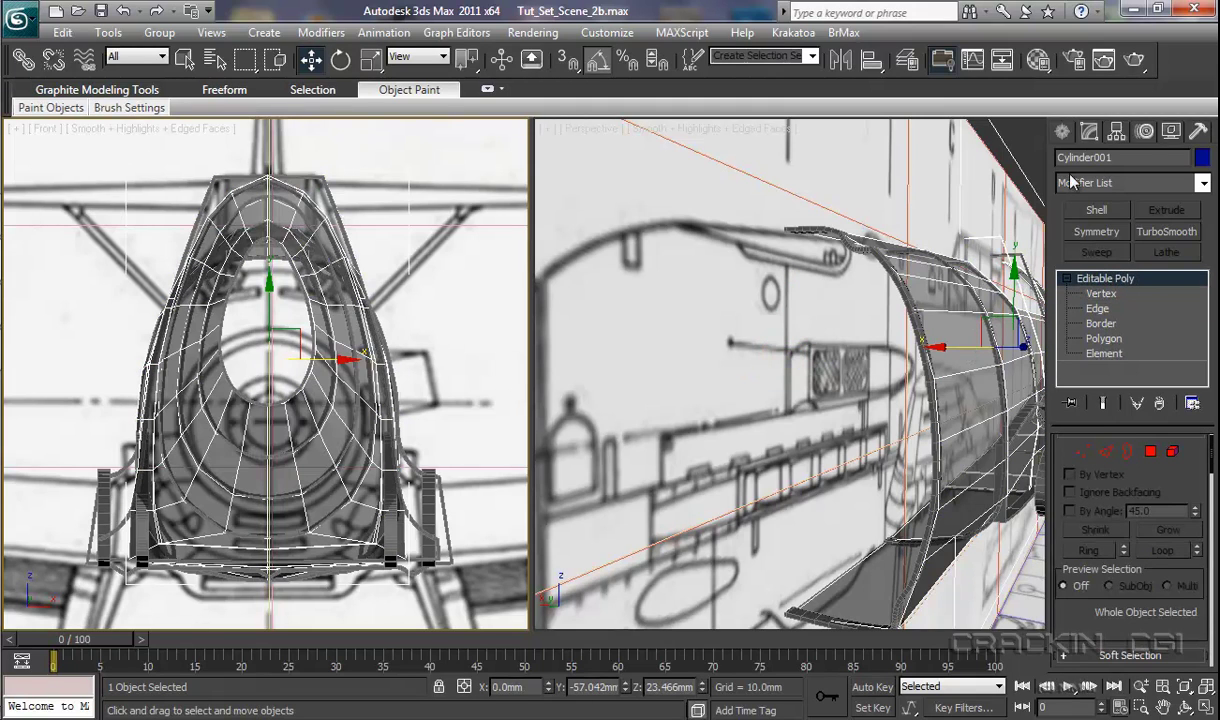
pyautogui.click(1063, 133)
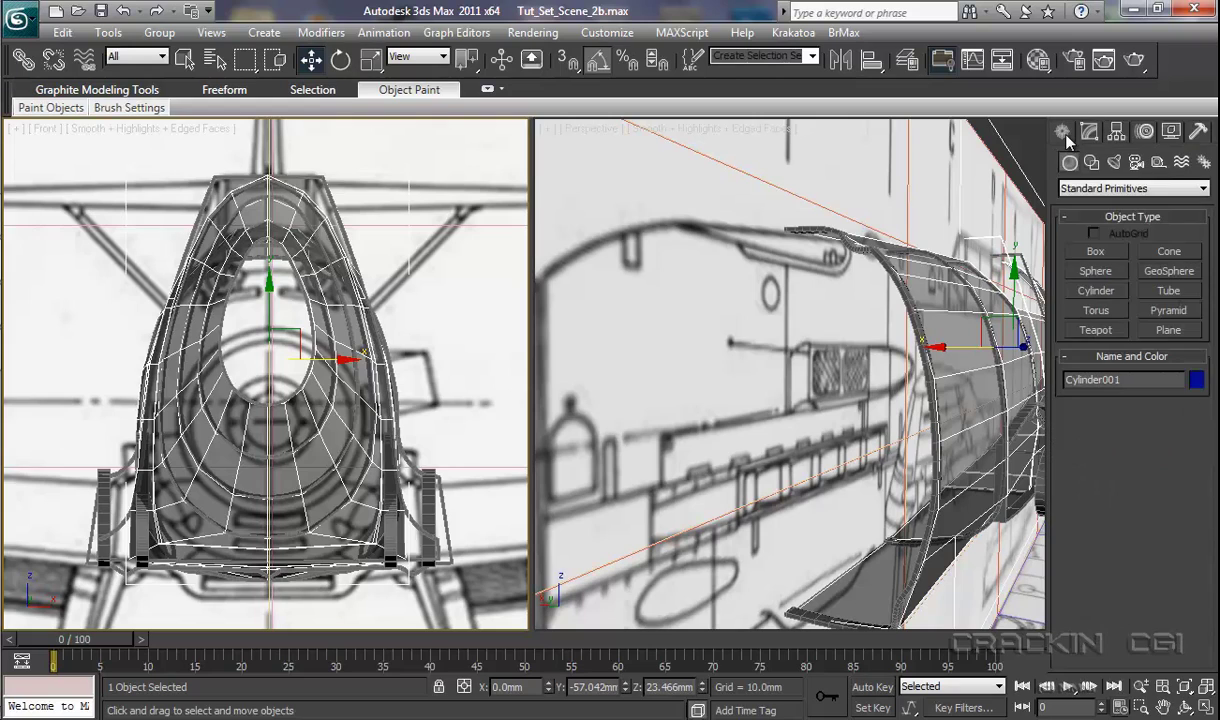
pyautogui.click(1098, 291)
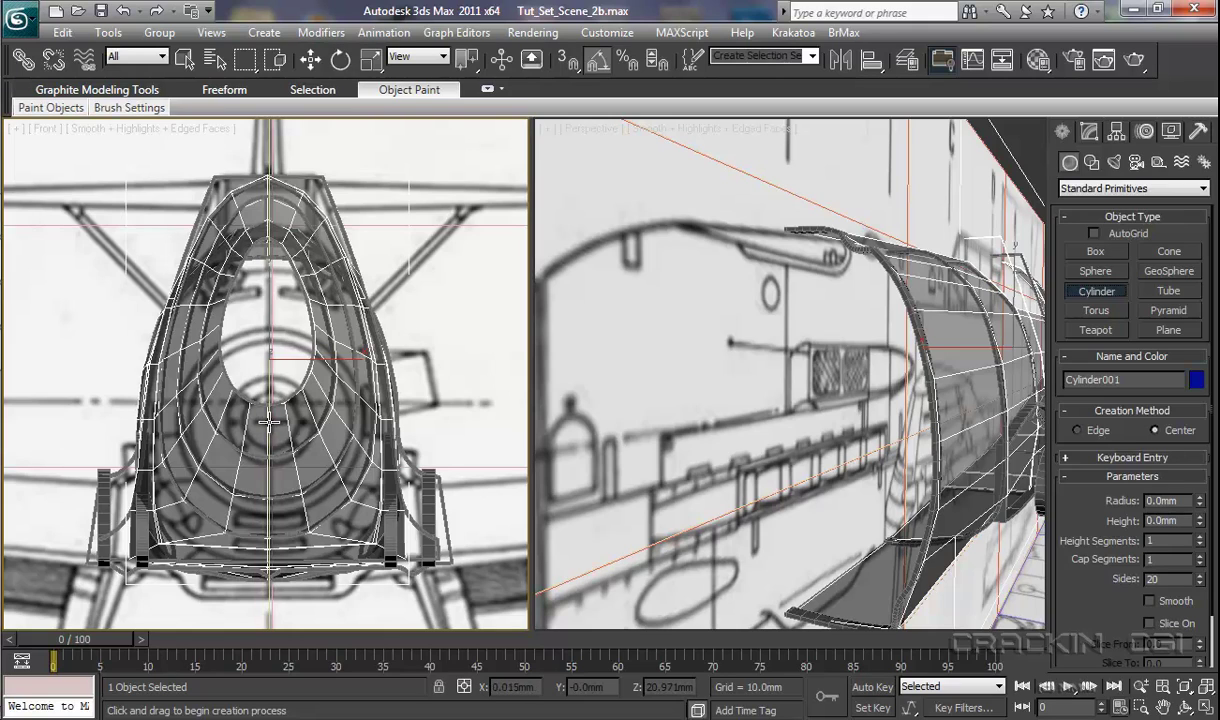
pyautogui.moveTo(268, 421); pyautogui.dragTo(328, 499)
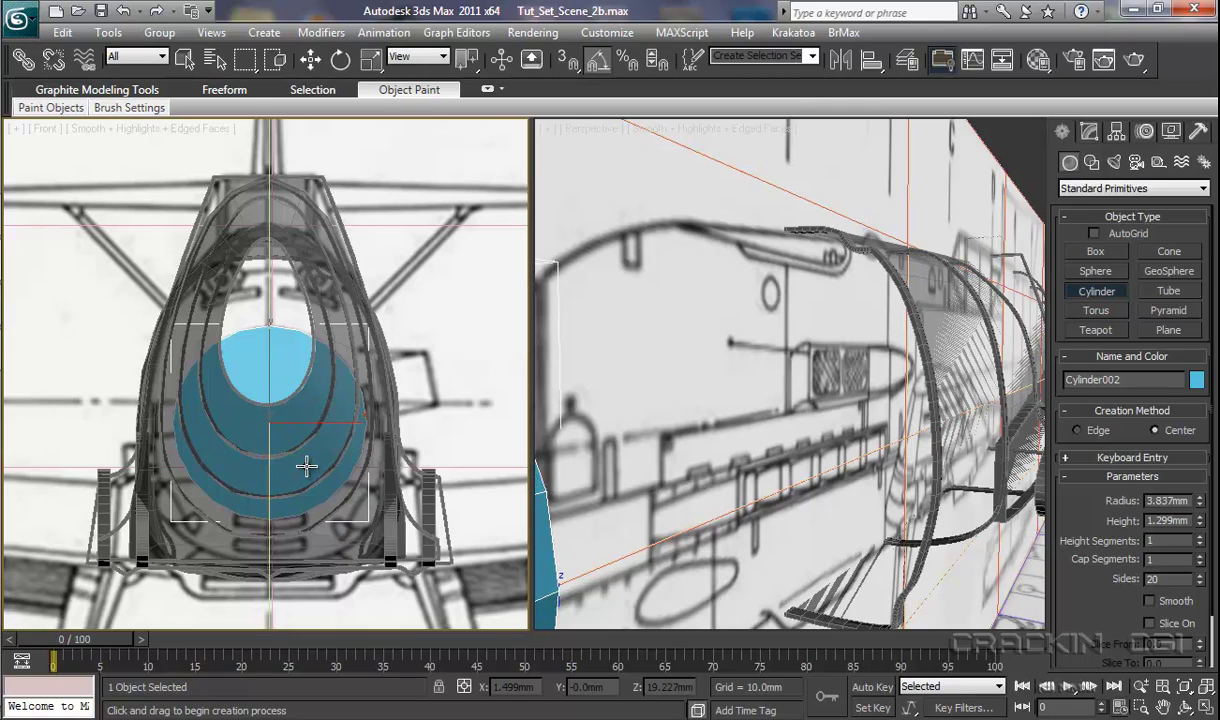
pyautogui.click(306, 466)
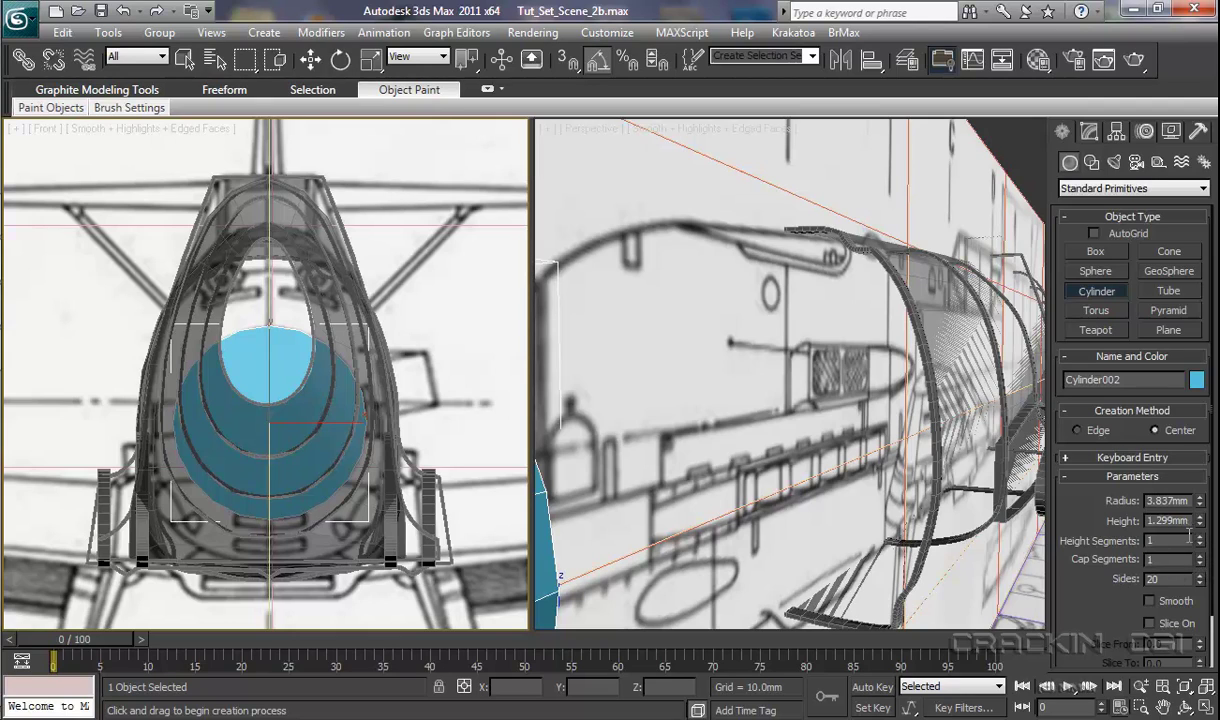
# Step: Convert the new nose cylinder to an Editable Poly
pyautogui.press('w')
pyautogui.rightClick(327, 463)
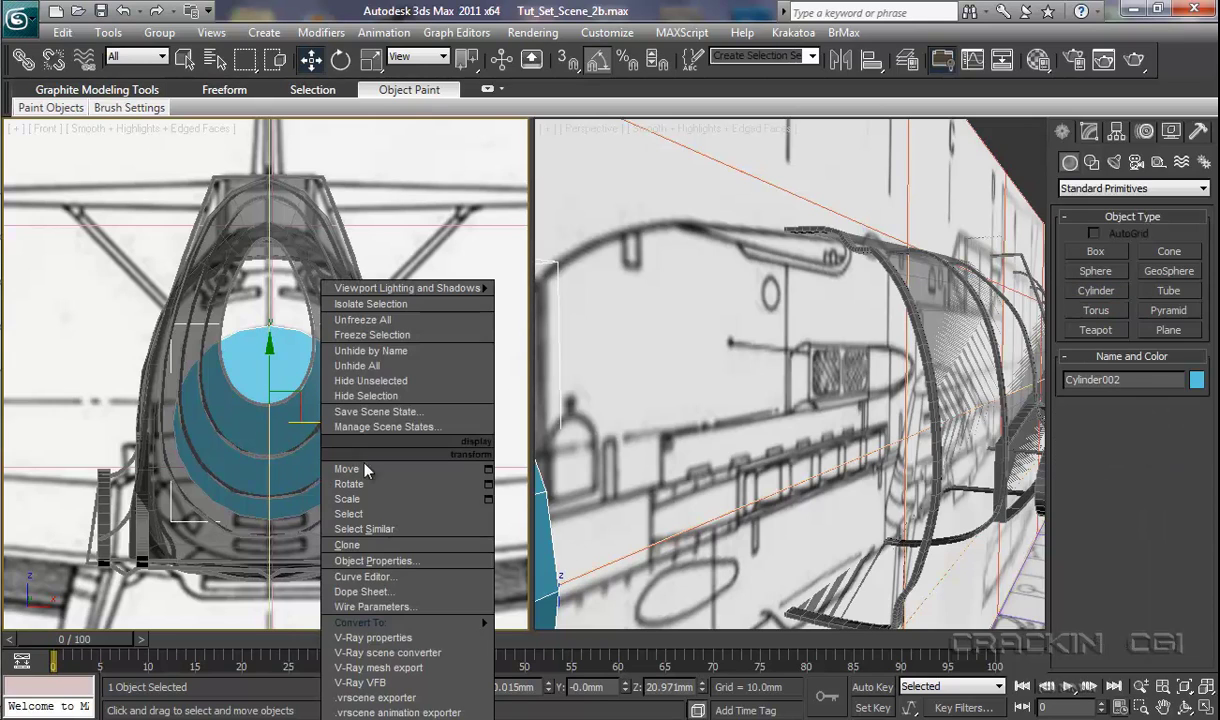
pyautogui.moveTo(421, 627)
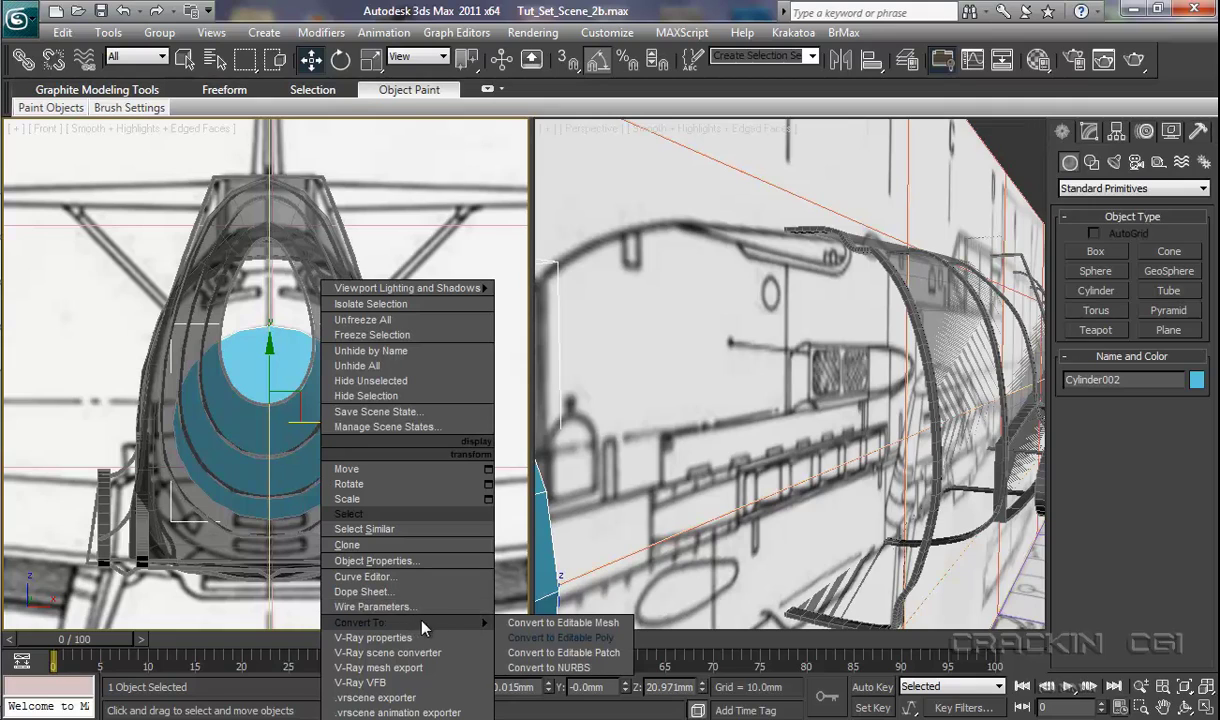
pyautogui.click(512, 637)
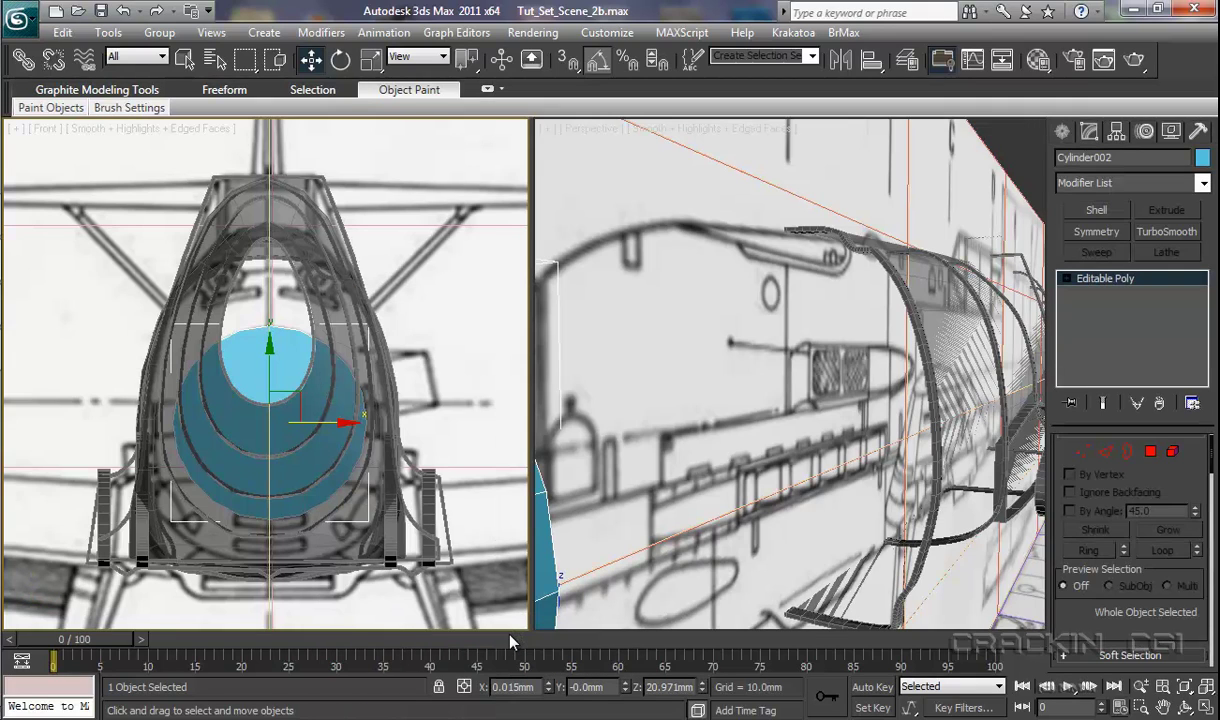
pyautogui.rightClick(408, 376)
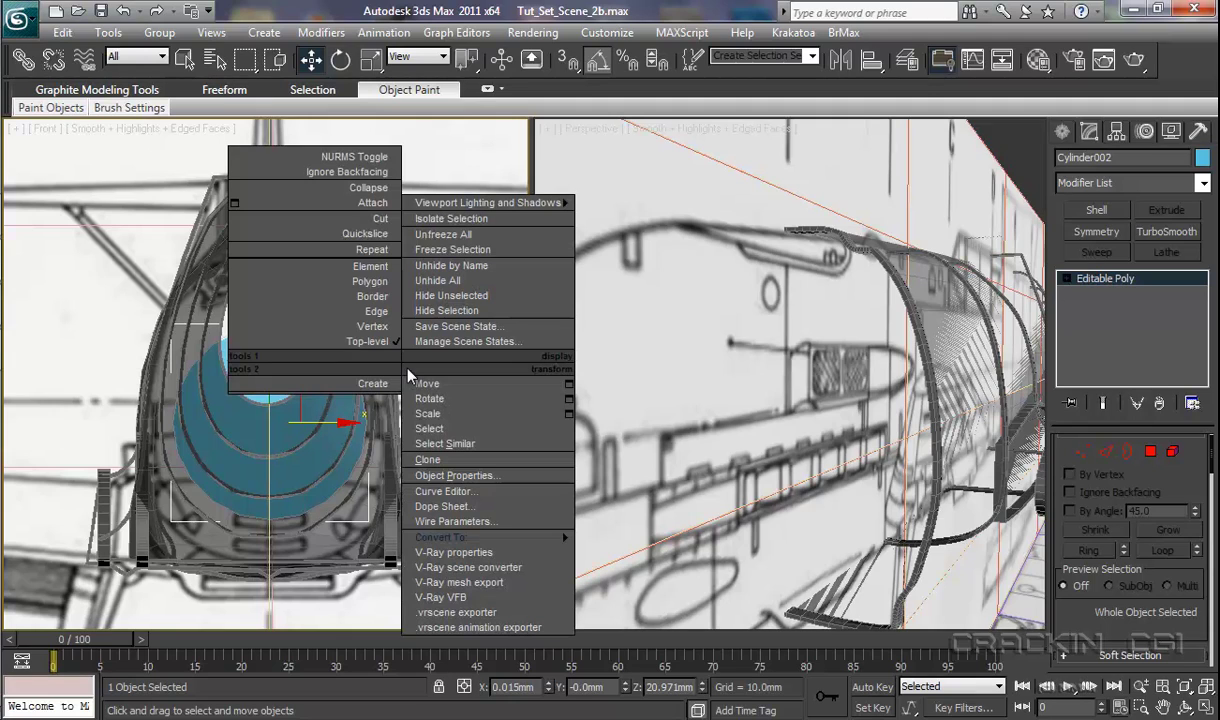
pyautogui.click(365, 469)
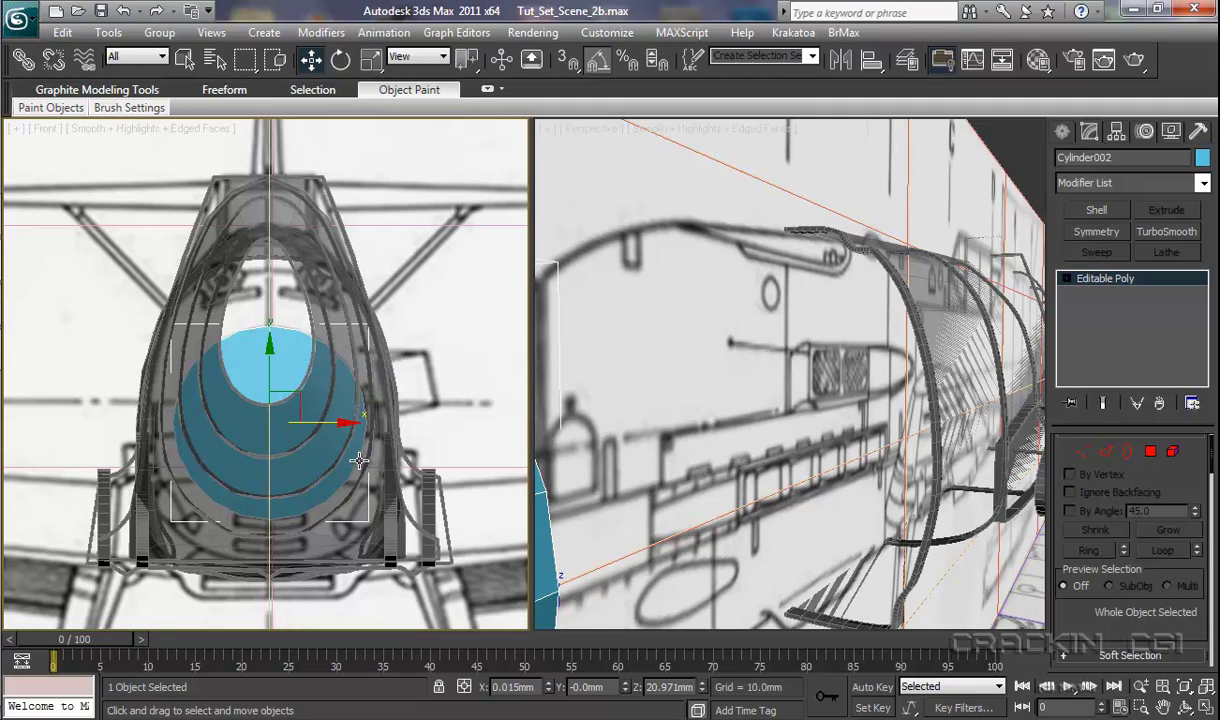
# Step: In the left view, move the nose cylinder to the cowling's front edge behind the spinner, at about Y -4.1 mm and Z 21.3 mm
pyautogui.press('l')
pyautogui.scroll(2, 351, 458)
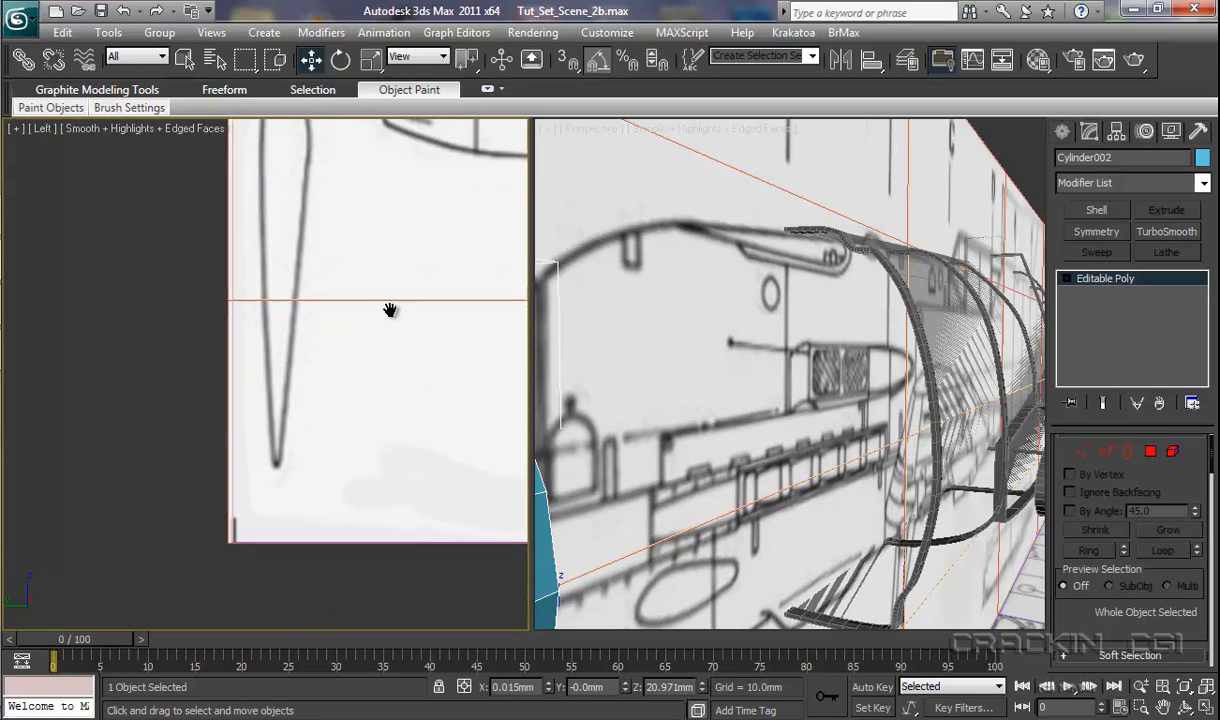
pyautogui.scroll(3, 315, 538)
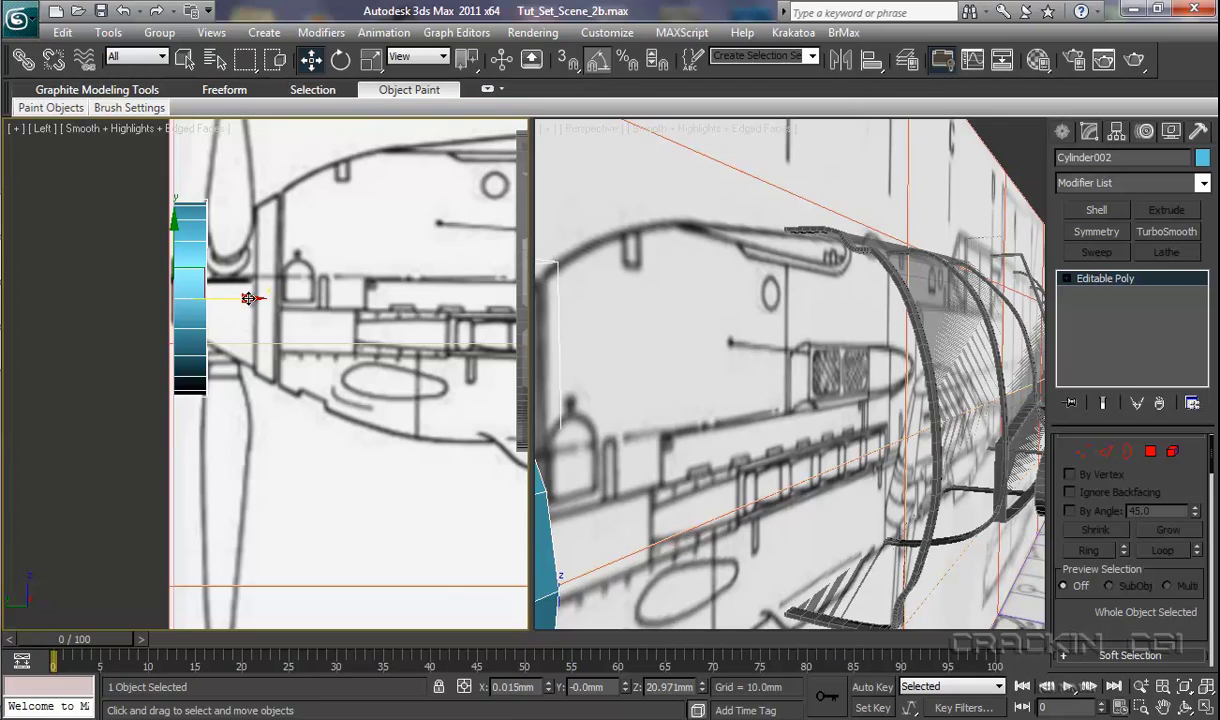
pyautogui.moveTo(248, 298); pyautogui.dragTo(352, 318)
pyautogui.moveTo(281, 226); pyautogui.dragTo(282, 217)
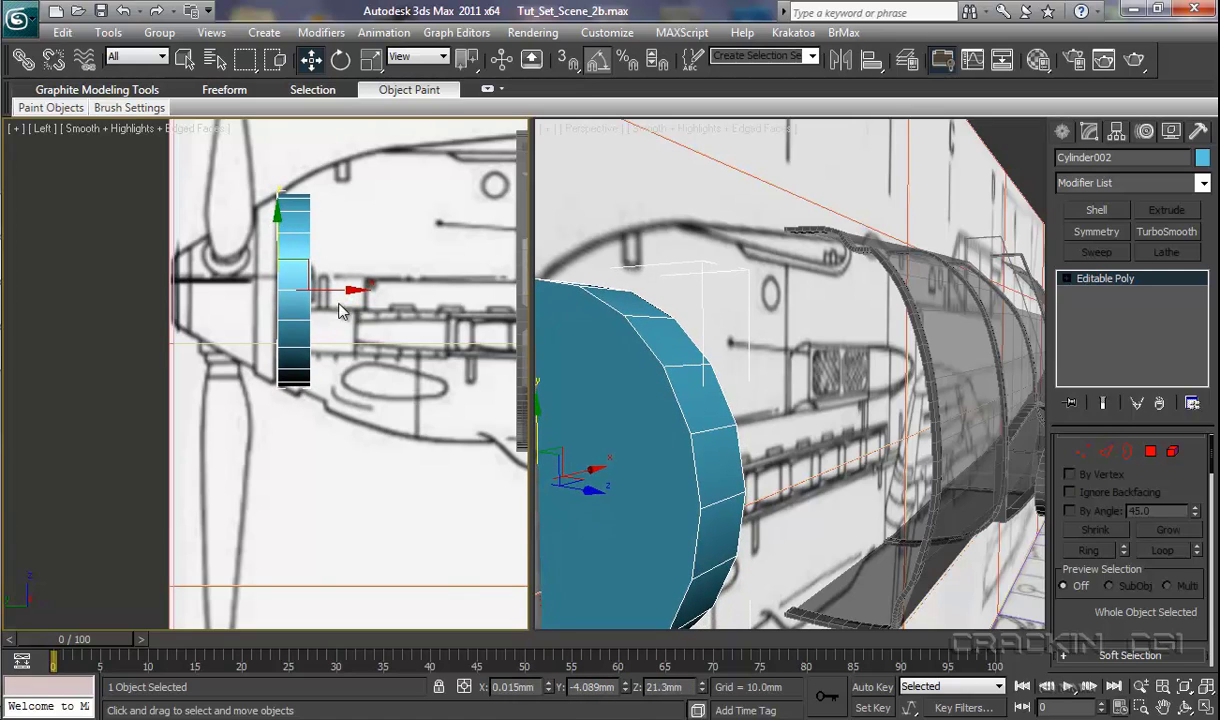
# Step: Delete the nose cylinder's side and rear edges, keeping only the front disc at the cowling edge
pyautogui.click(1068, 279)
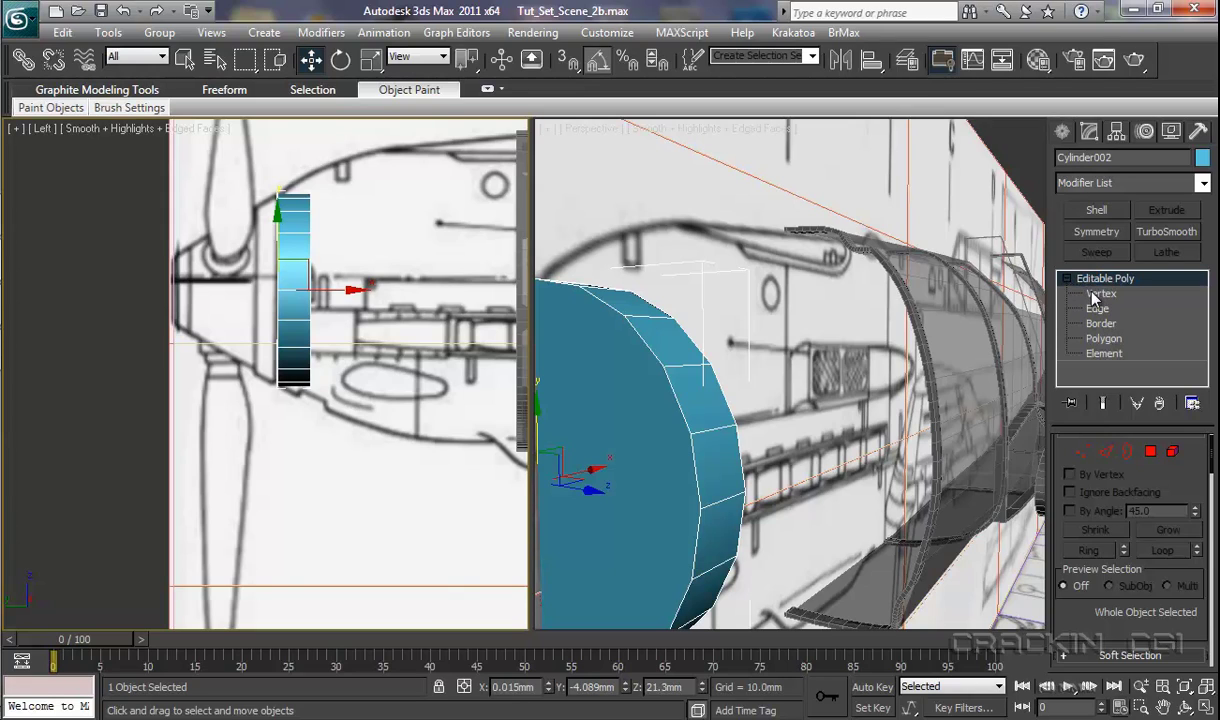
pyautogui.click(1097, 309)
pyautogui.moveTo(351, 174); pyautogui.dragTo(301, 406)
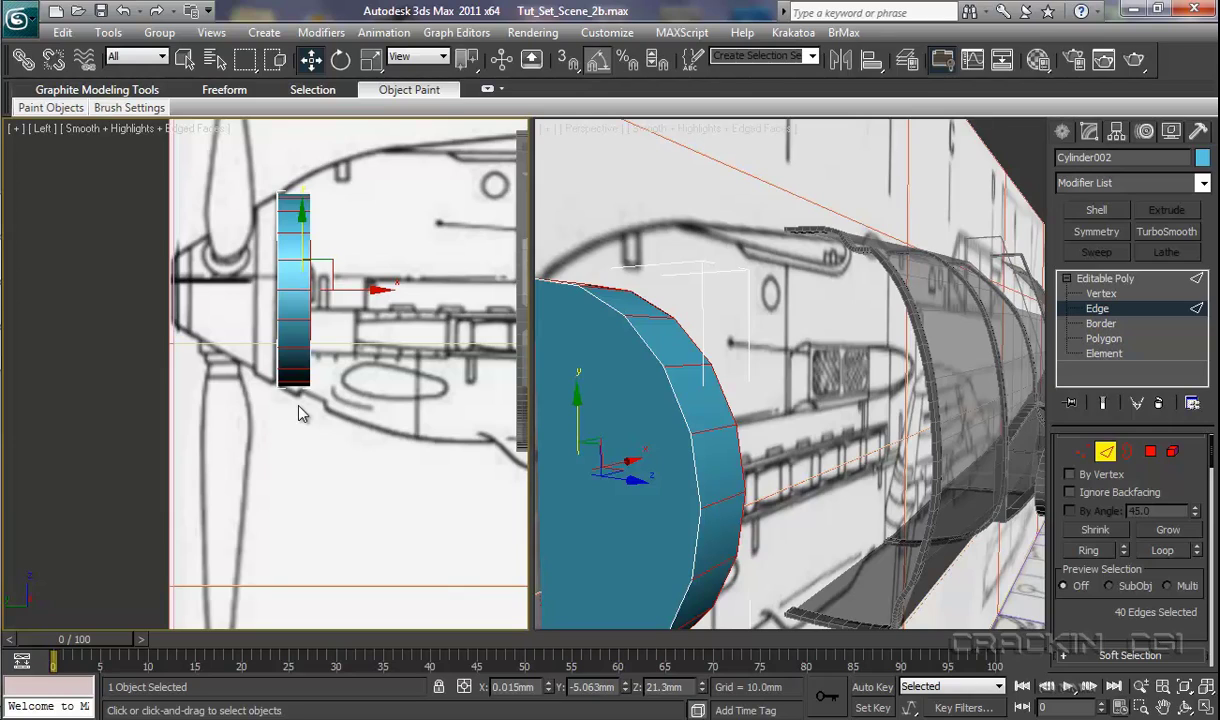
pyautogui.press('Delete')
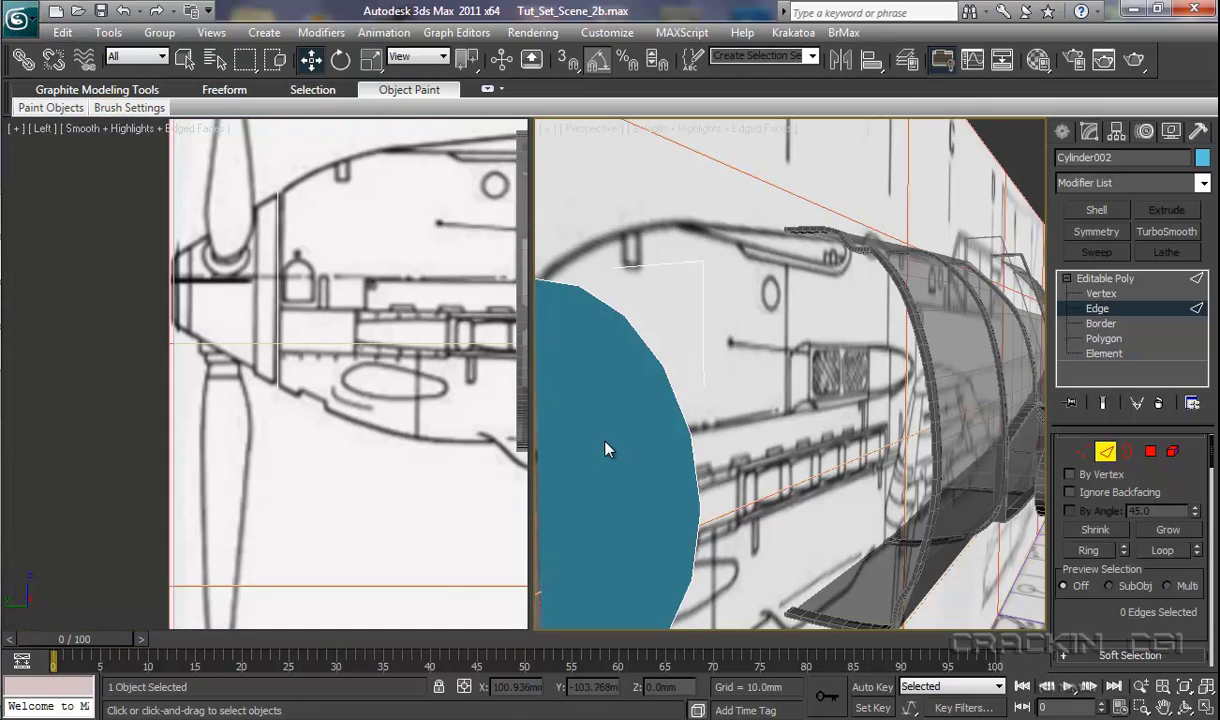
pyautogui.scroll(-3, 605, 450)
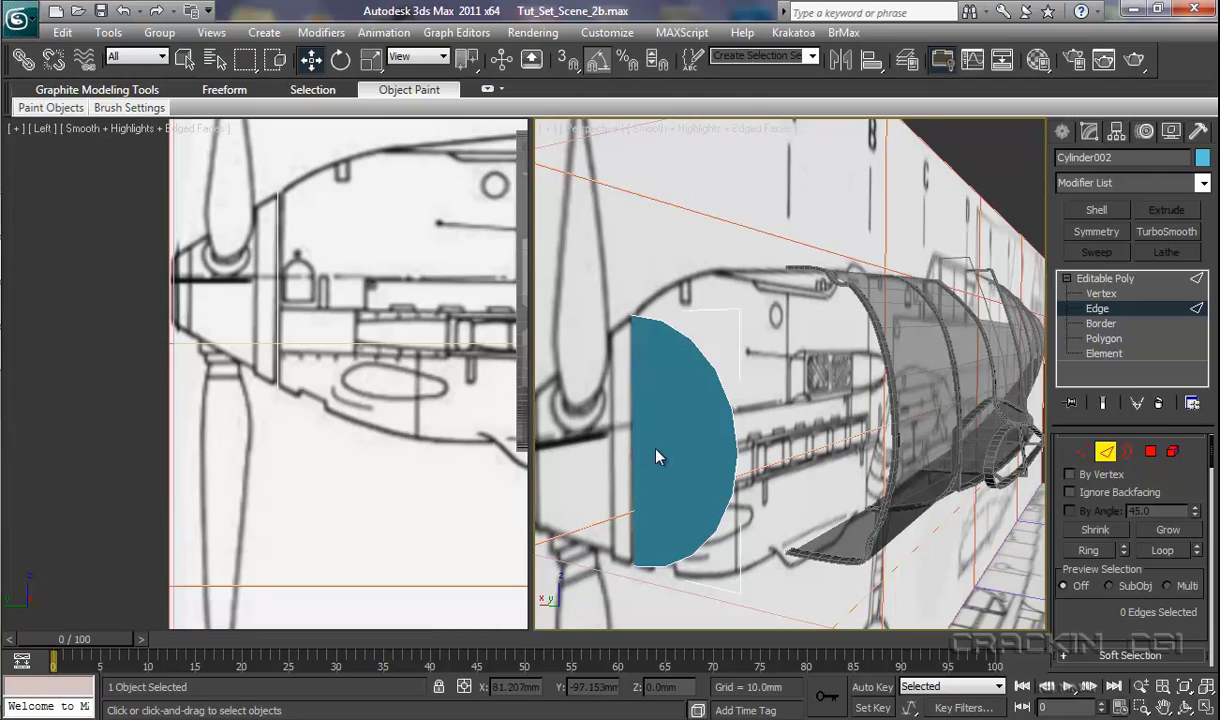
pyautogui.keyDown('alt'); pyautogui.moveTo(655, 457); pyautogui.dragTo(622, 452, button='middle'); pyautogui.keyUp('alt')
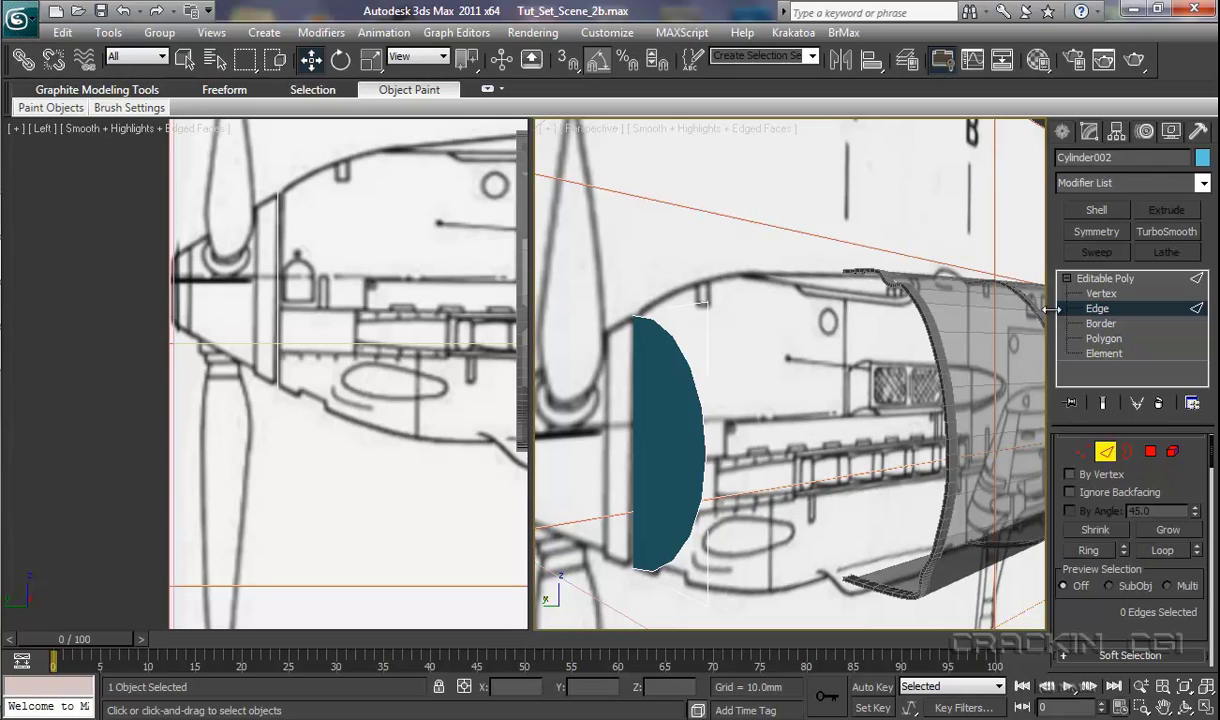
pyautogui.click(1076, 276)
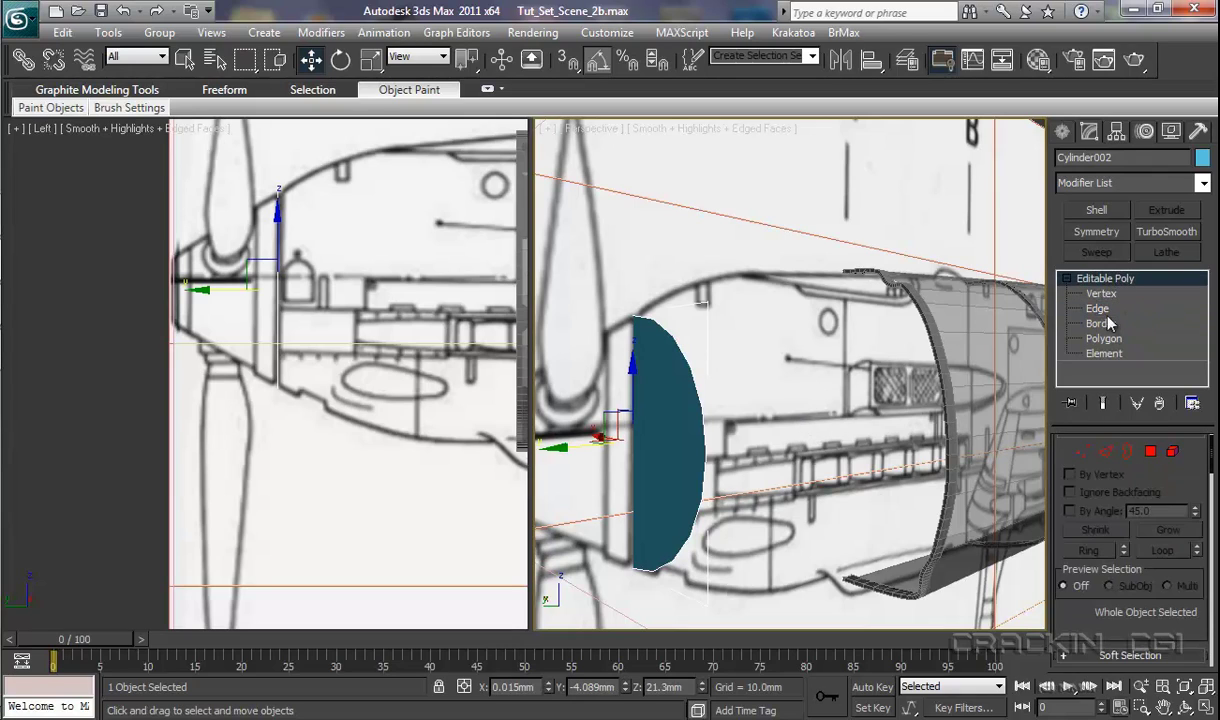
# Step: Attach the nose disc to the hull object Cylinder001
pyautogui.click(972, 377)
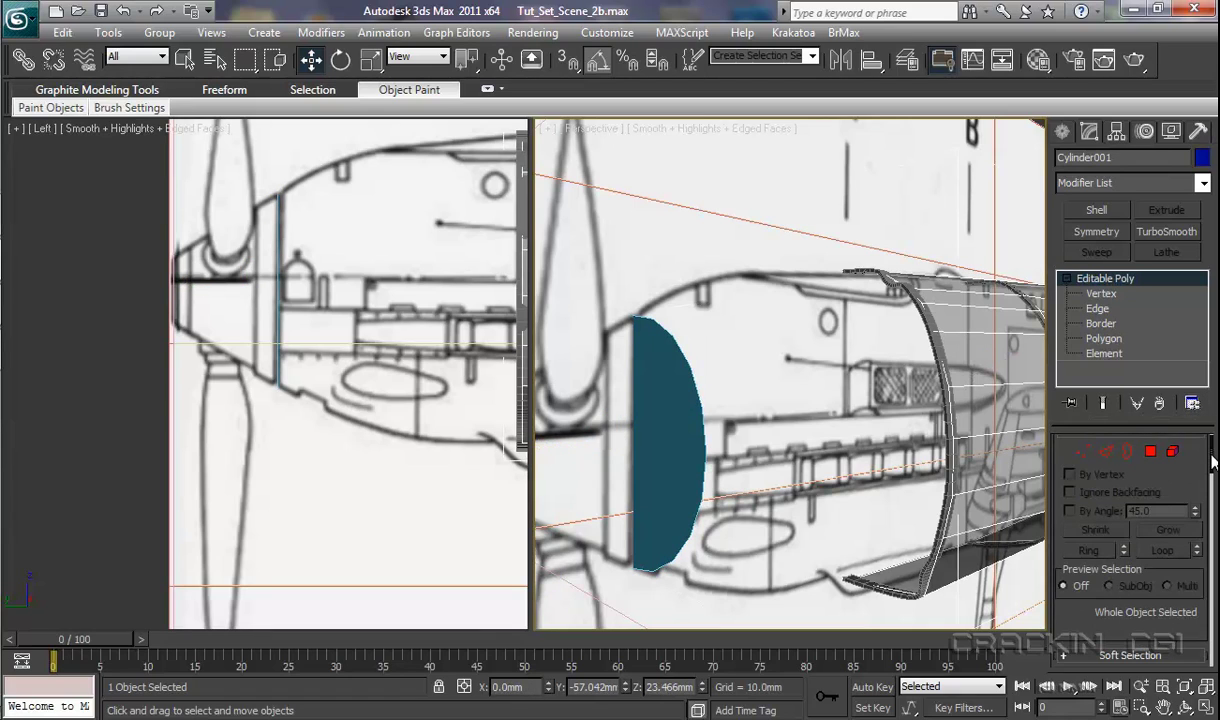
pyautogui.moveTo(1212, 440); pyautogui.dragTo(1213, 481)
pyautogui.scroll(-5, 1100, 500)
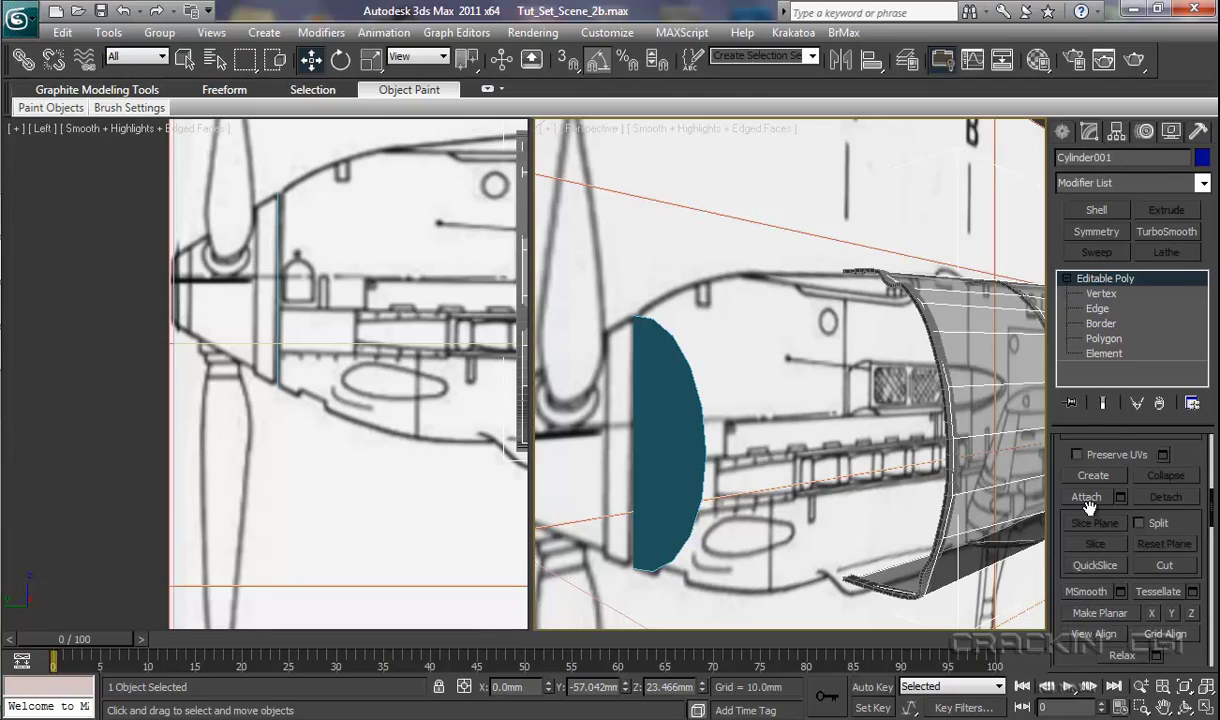
pyautogui.click(1093, 498)
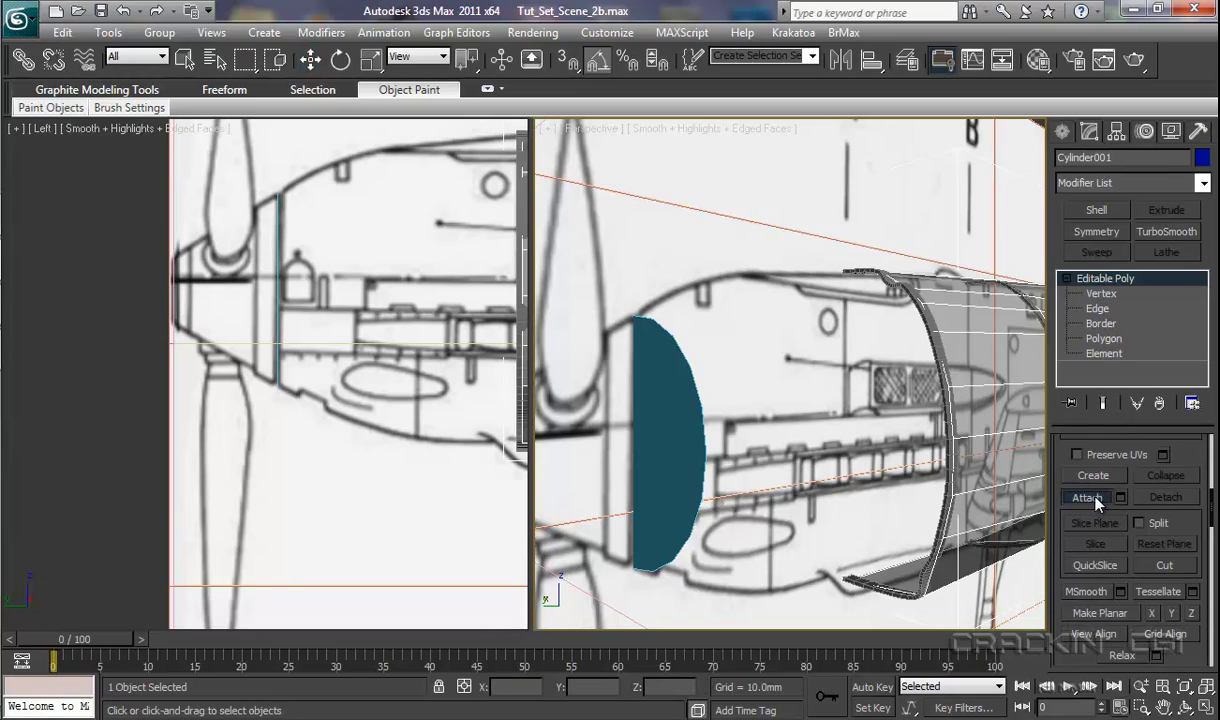
pyautogui.click(682, 444)
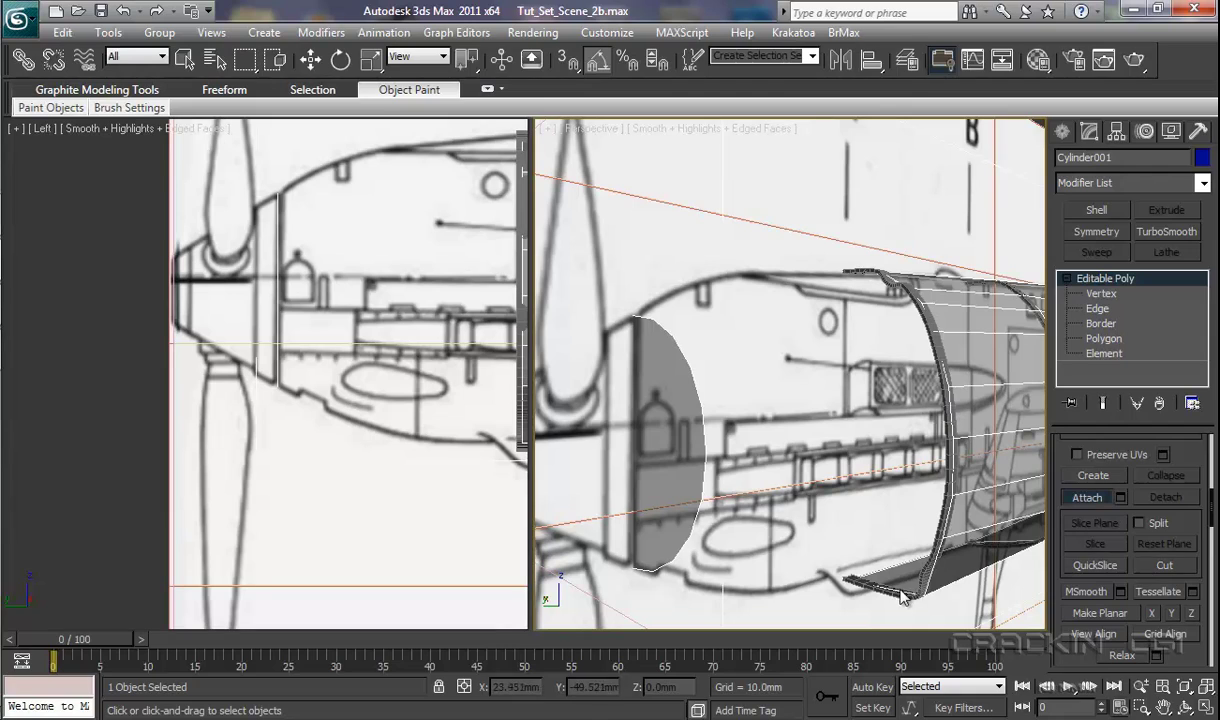
# Step: Extend the hull's front edge loop forward as a new row of polygons, to about Y -8.2 mm
pyautogui.click(1097, 309)
pyautogui.doubleClick(928, 415)
pyautogui.press('r')
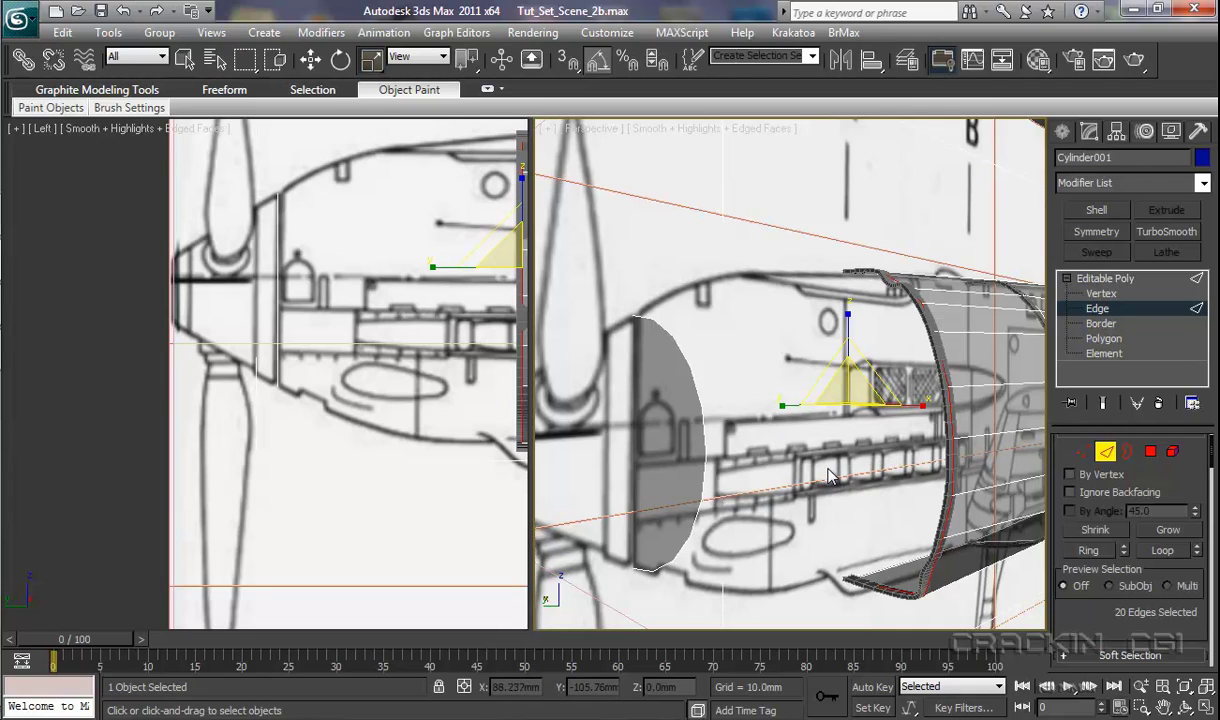
pyautogui.press('w')
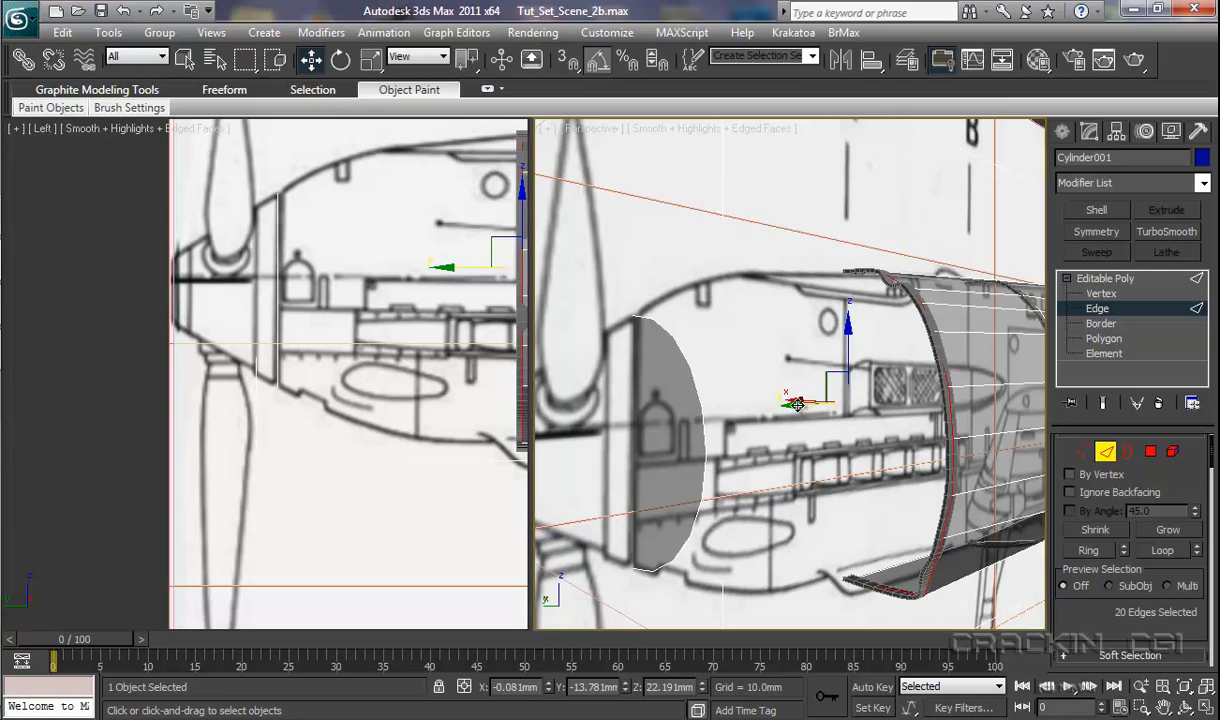
pyautogui.moveTo(796, 404); pyautogui.dragTo(683, 432)
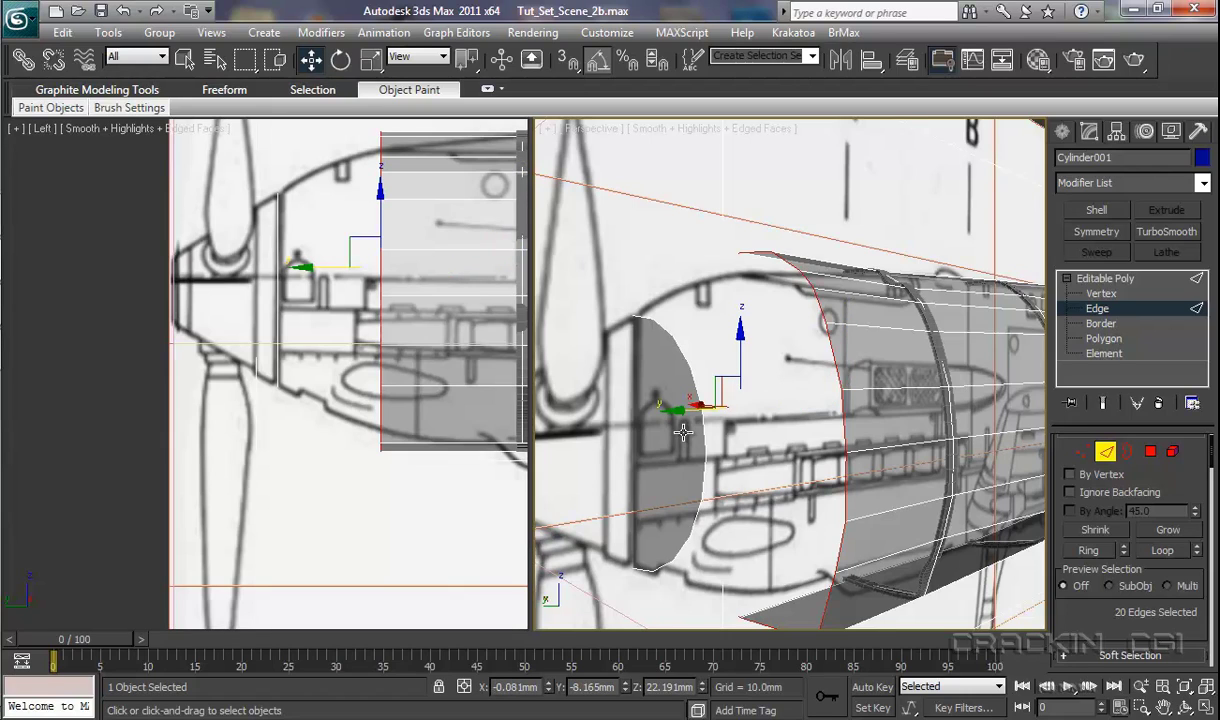
# Step: Scale the hull's front edge loop down uniformly so it matches the cowling outline in the left view
pyautogui.press('r')
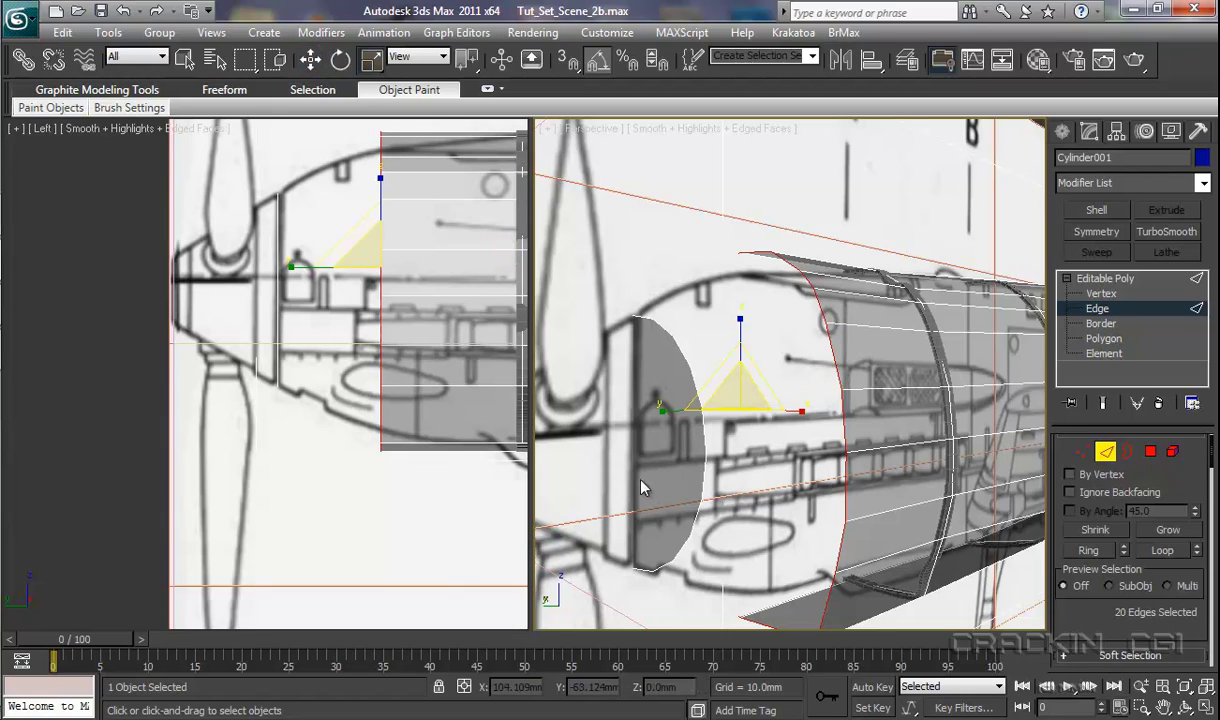
pyautogui.click(366, 262)
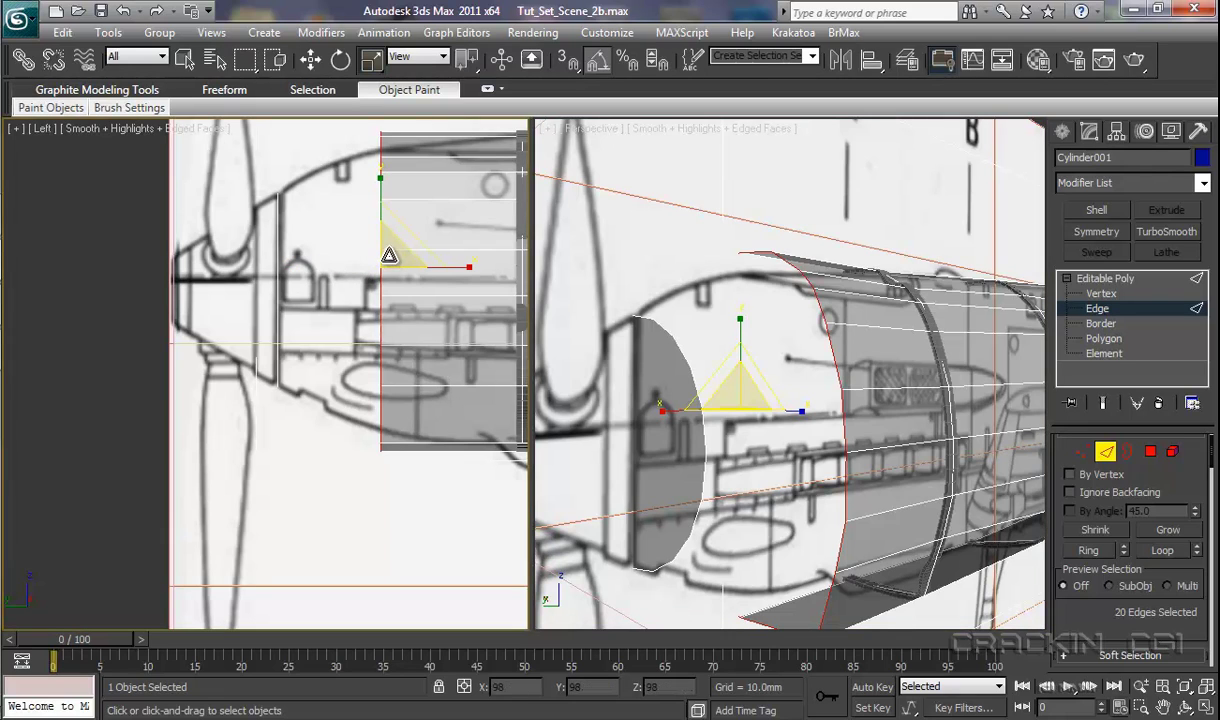
pyautogui.moveTo(388, 256); pyautogui.dragTo(379, 264)
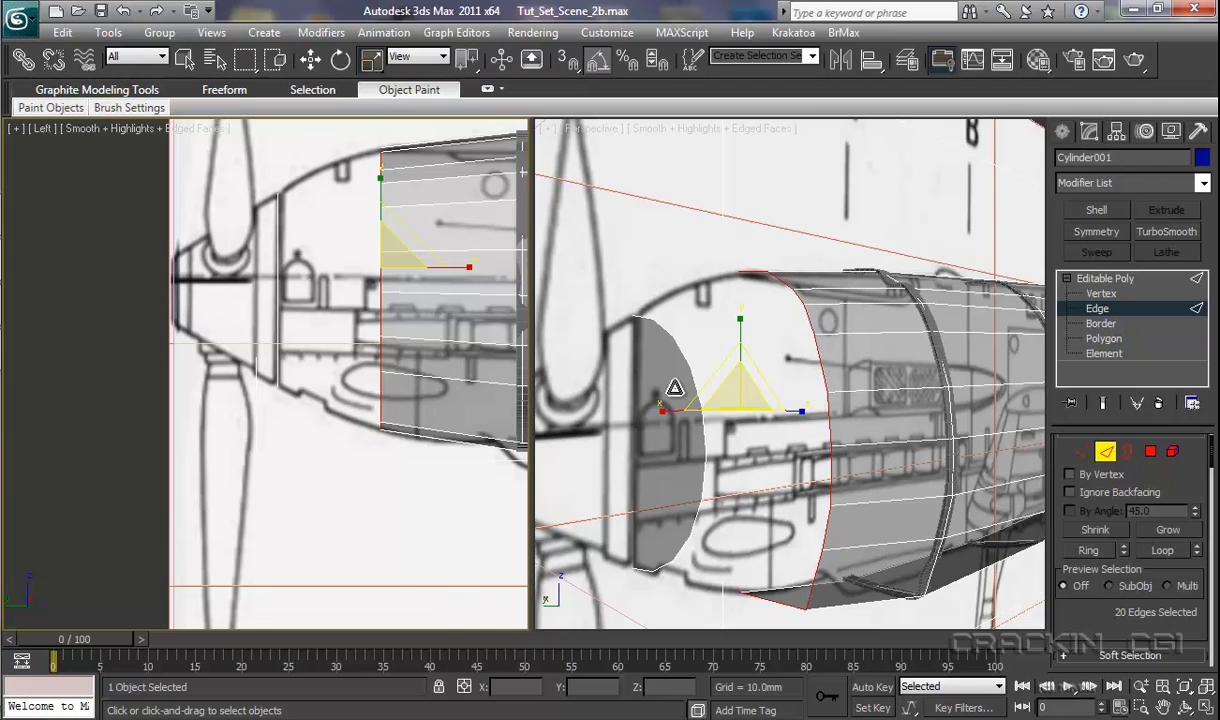
# Step: Bridge the hull's open front border to the nose disc's border with 1 segment
pyautogui.click(1100, 324)
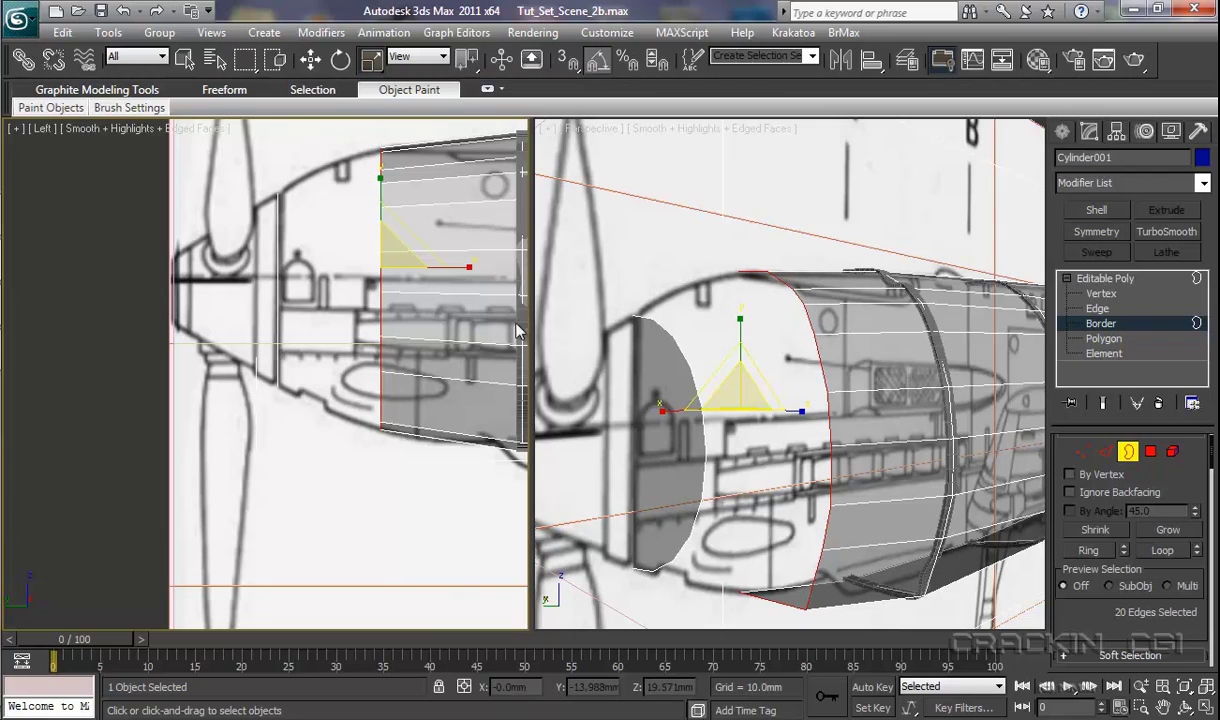
pyautogui.click(194, 62)
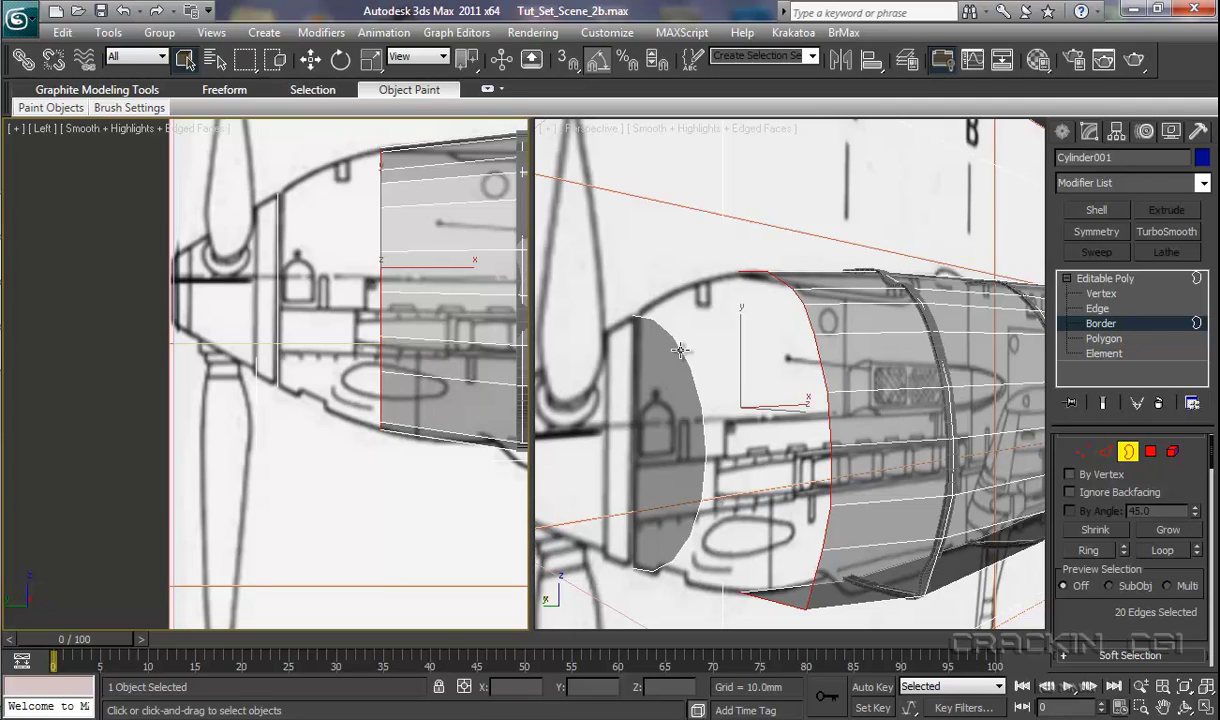
pyautogui.keyDown('ctrl'); pyautogui.click(679, 349); pyautogui.keyUp('ctrl')
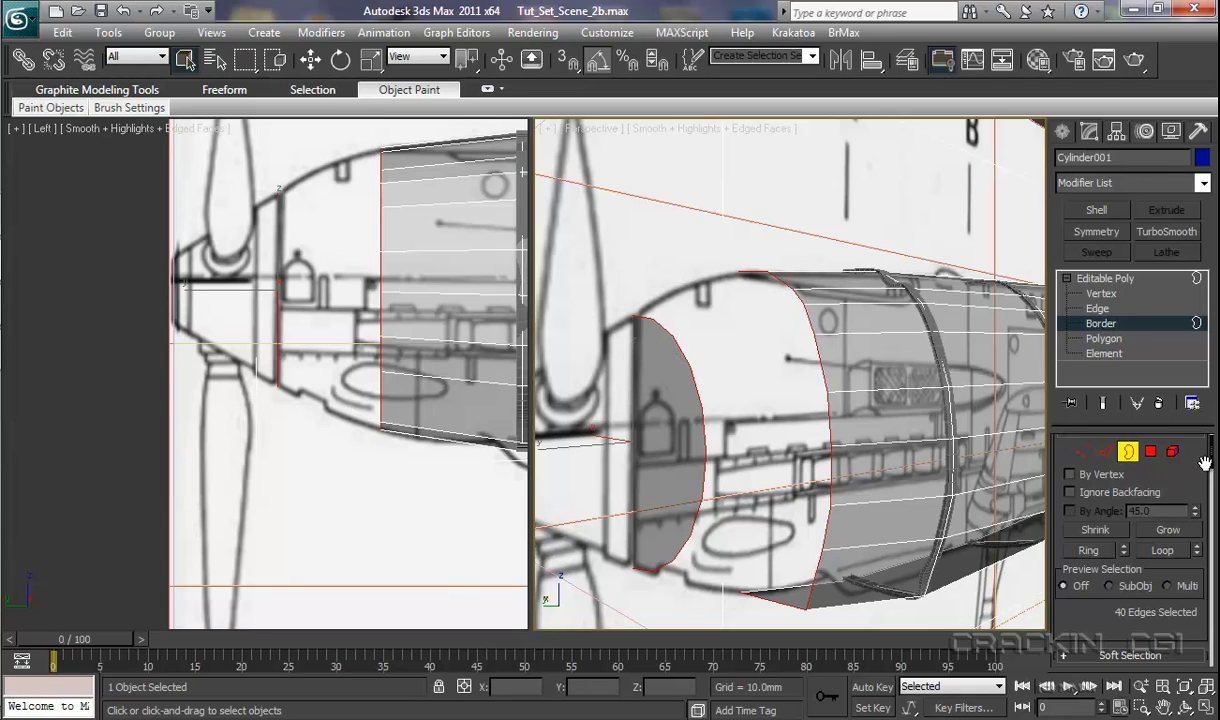
pyautogui.moveTo(1213, 461); pyautogui.dragTo(1212, 716)
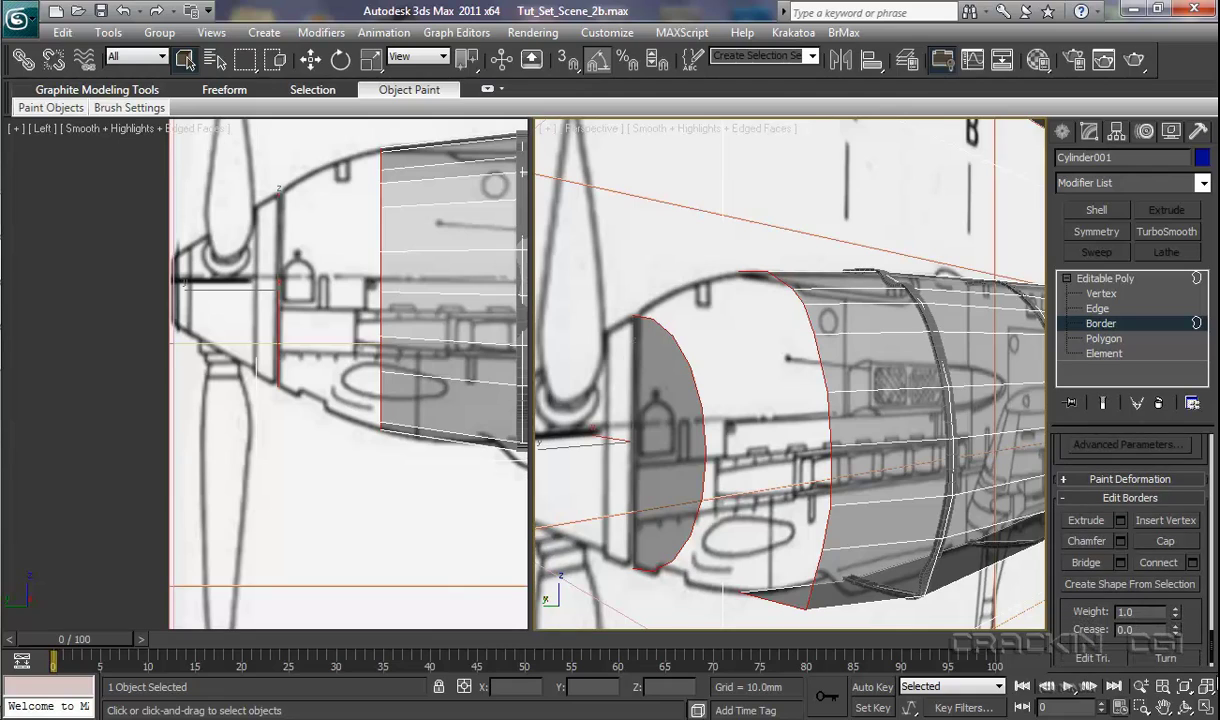
pyautogui.click(1121, 563)
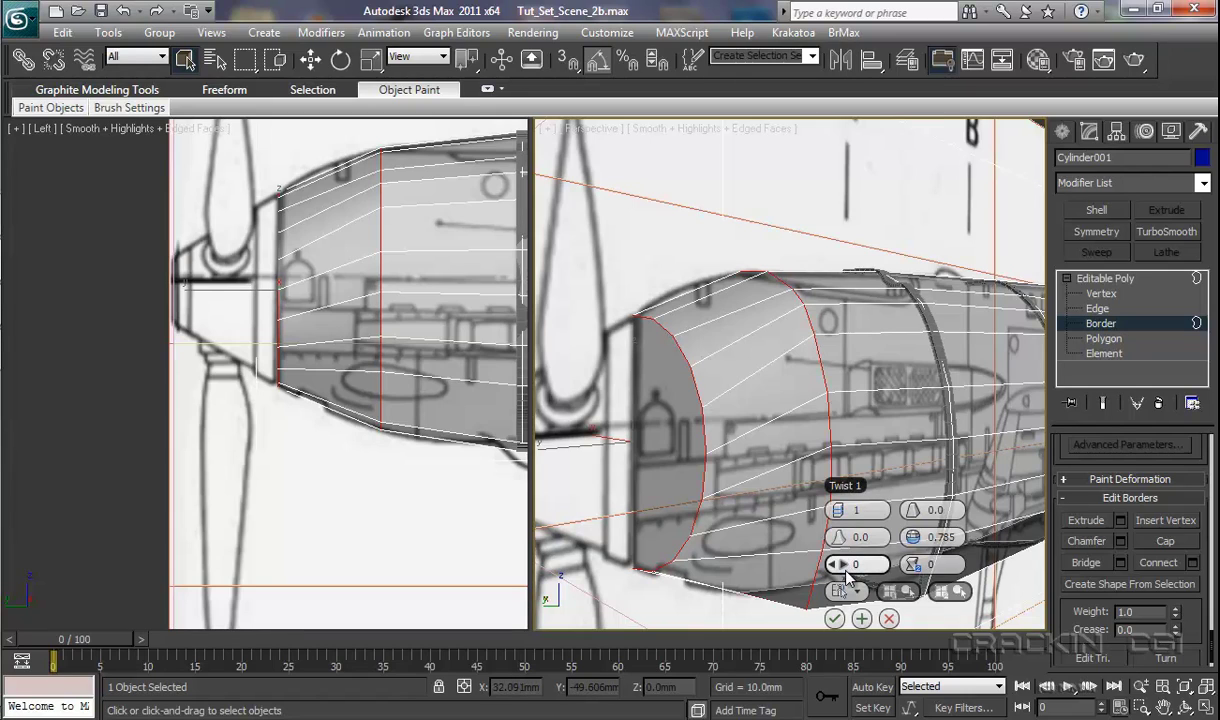
pyautogui.click(834, 619)
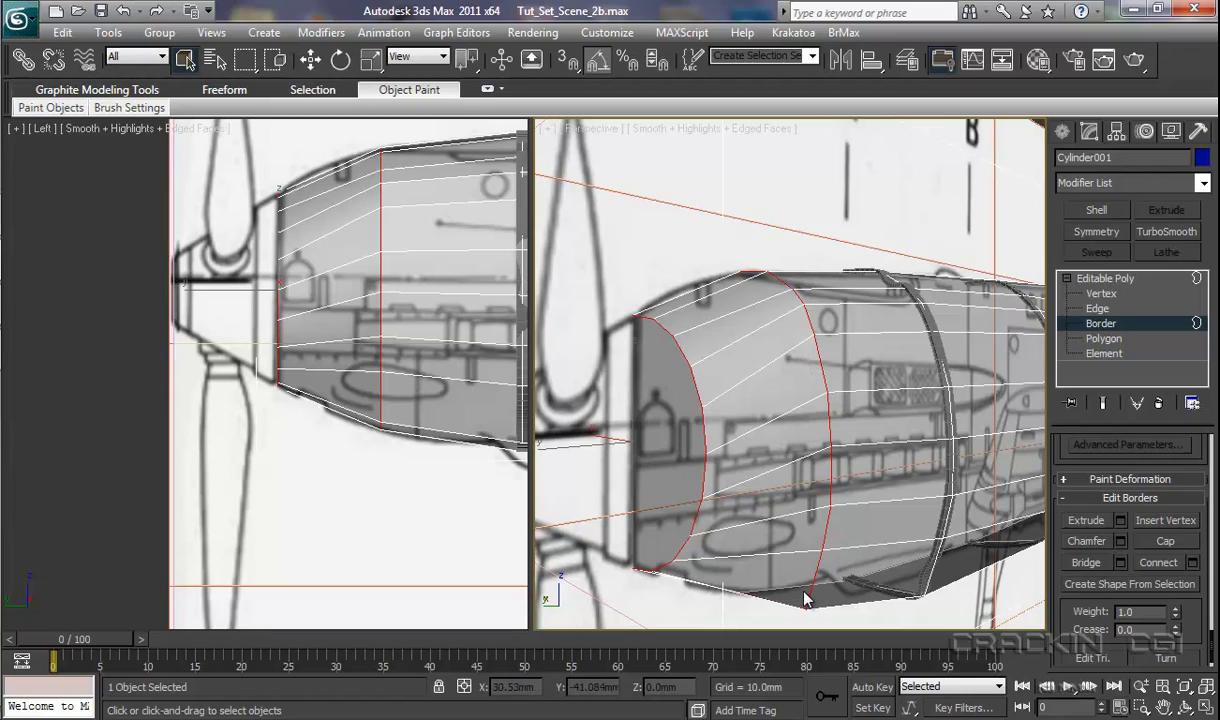
# Step: Hide the Ref_Material layer and turn off see-through display for the hull
pyautogui.click(910, 62)
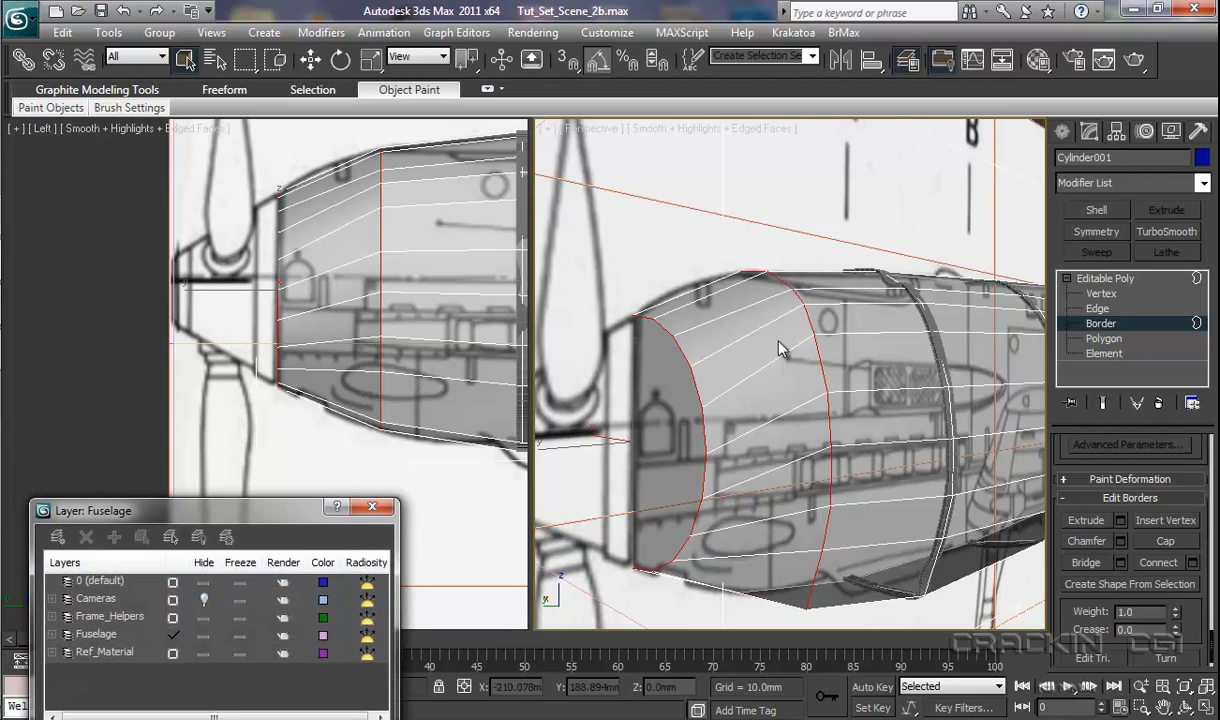
pyautogui.click(204, 653)
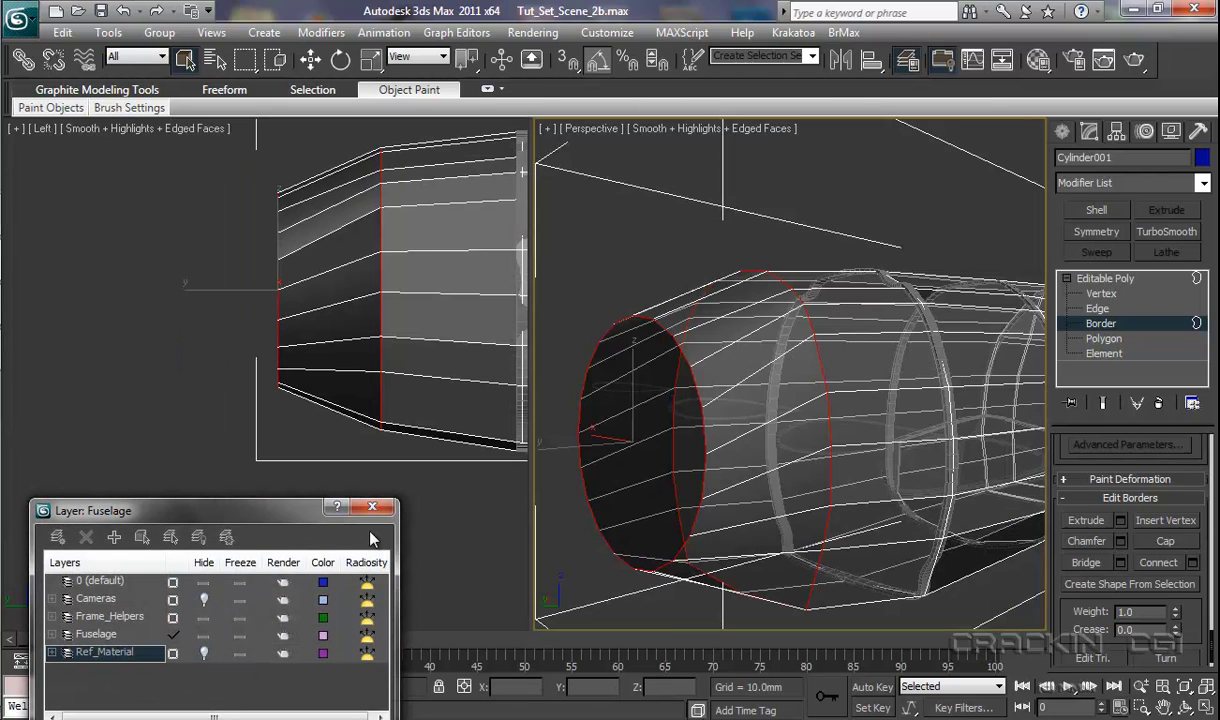
pyautogui.hotkey('alt', 'x')
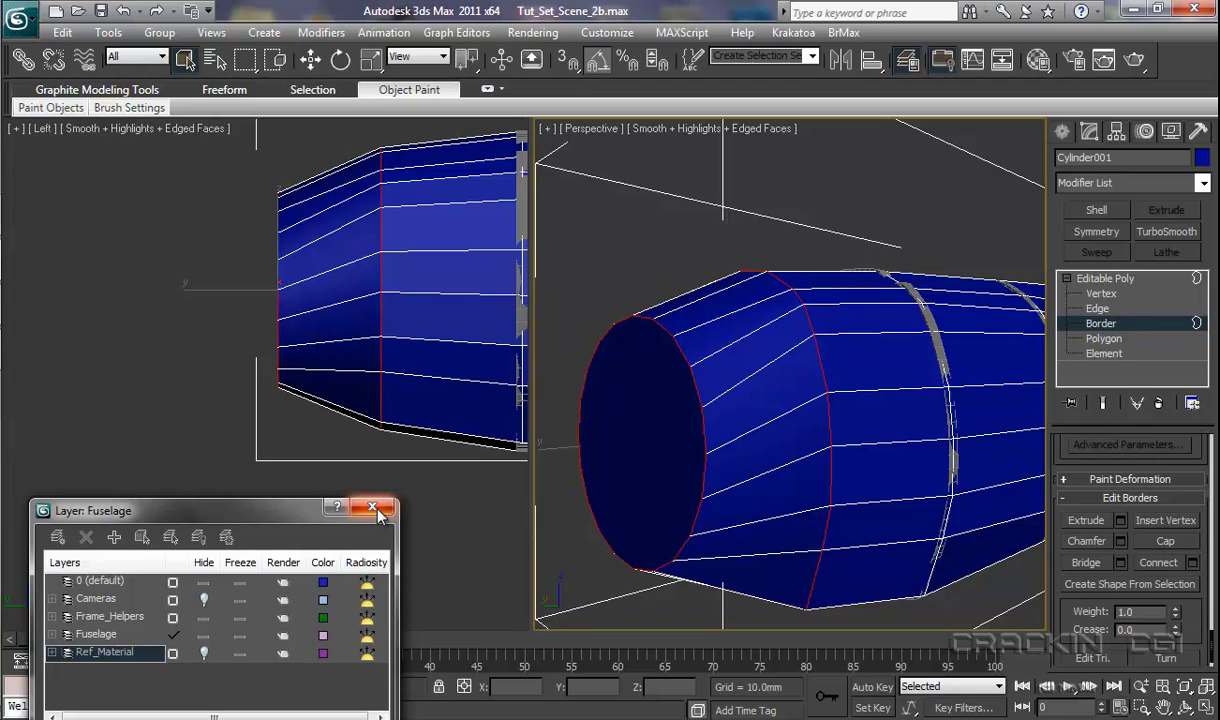
pyautogui.click(376, 510)
# Step: Delete the round cap polygon at the nose so the front of the hull is open
pyautogui.click(1100, 278)
pyautogui.click(1101, 341)
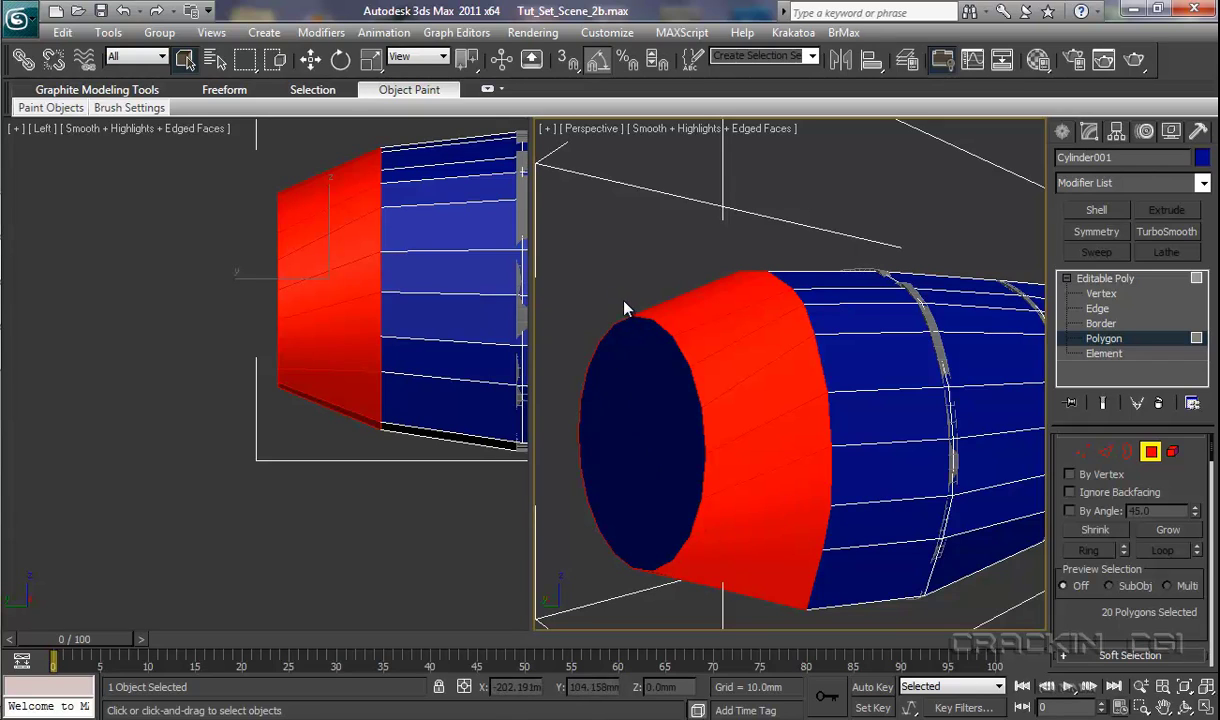
pyautogui.click(622, 305)
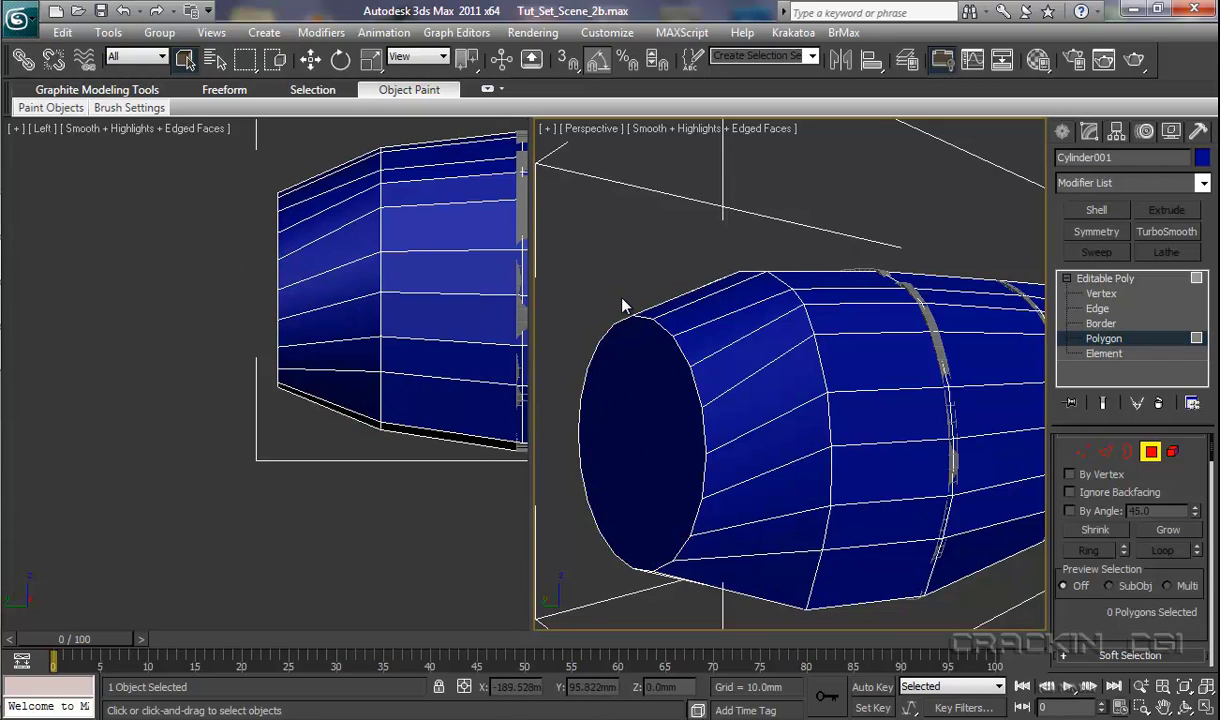
pyautogui.click(652, 438)
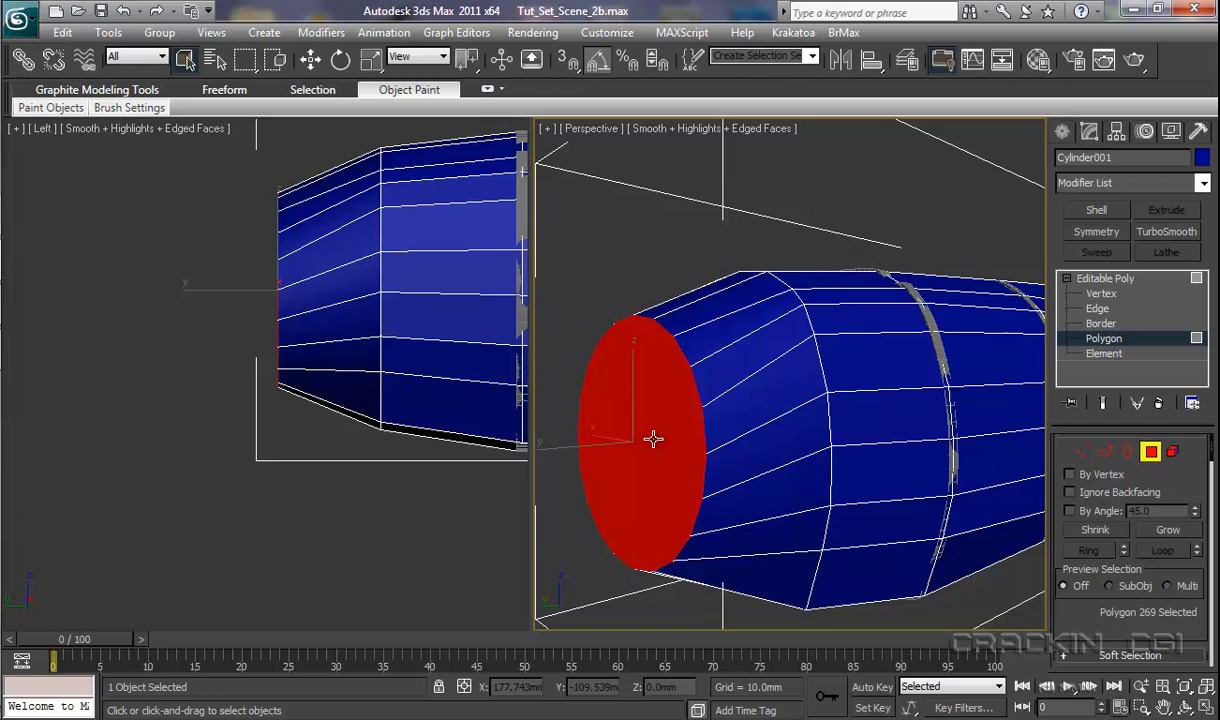
pyautogui.keyDown('alt'); pyautogui.moveTo(652, 438); pyautogui.dragTo(773, 430, button='middle'); pyautogui.keyUp('alt')
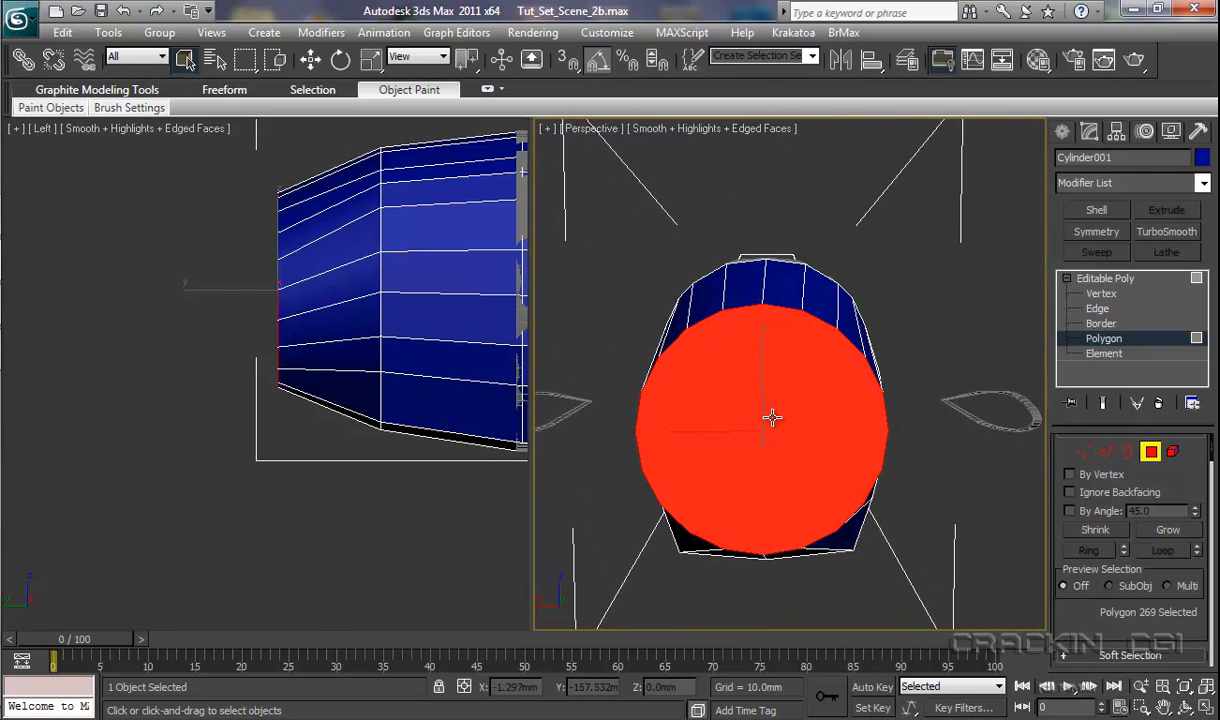
pyautogui.press('Delete')
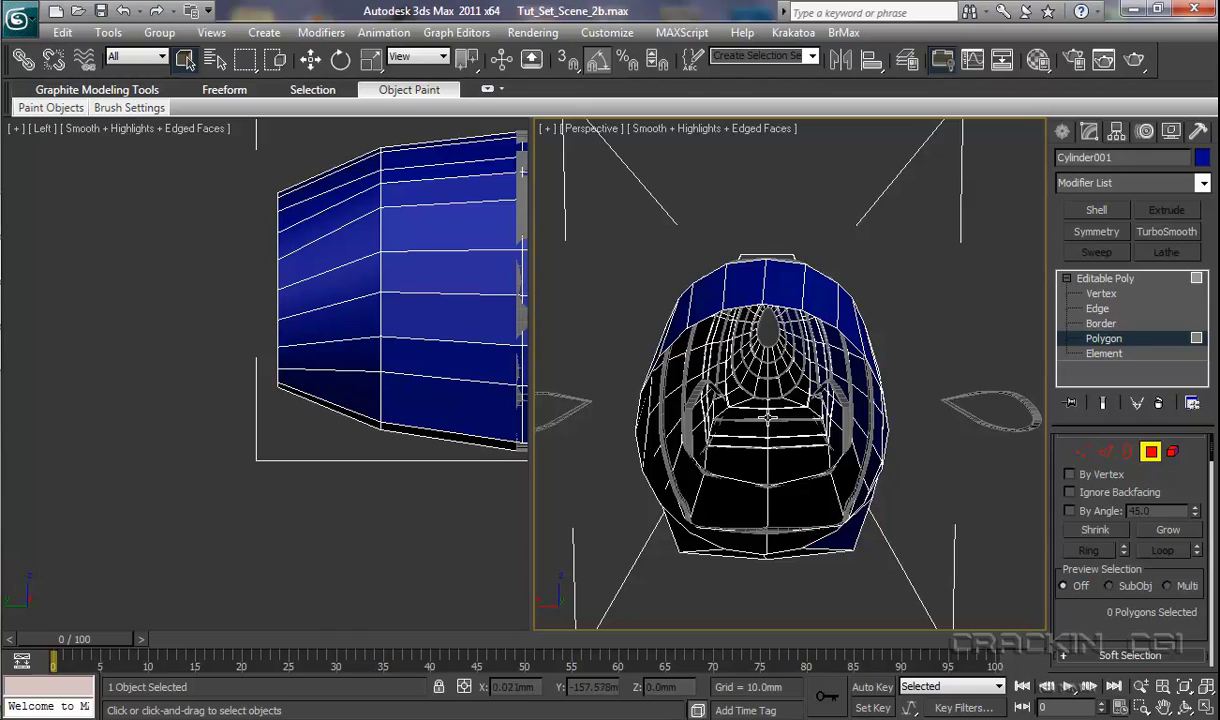
# Step: Scale a copy of the nose opening's front edge loop slightly inward to form a narrow flat rim of polygons
pyautogui.click(1097, 308)
pyautogui.click(935, 356)
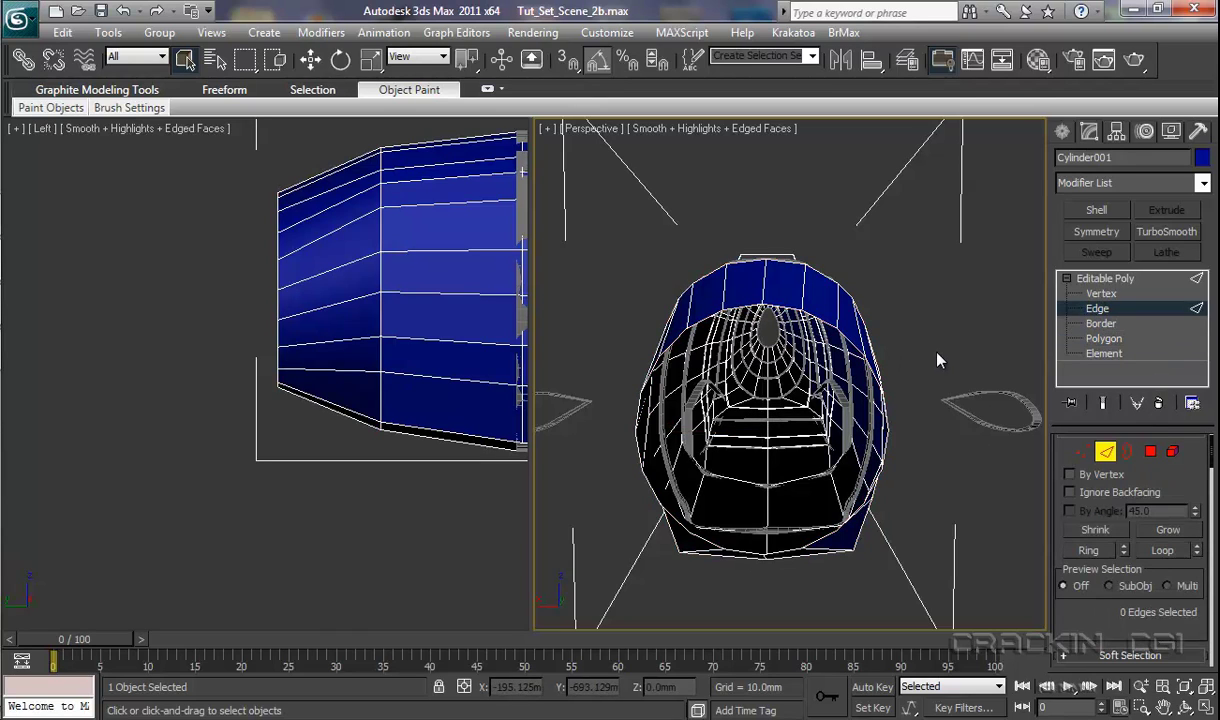
pyautogui.click(825, 319)
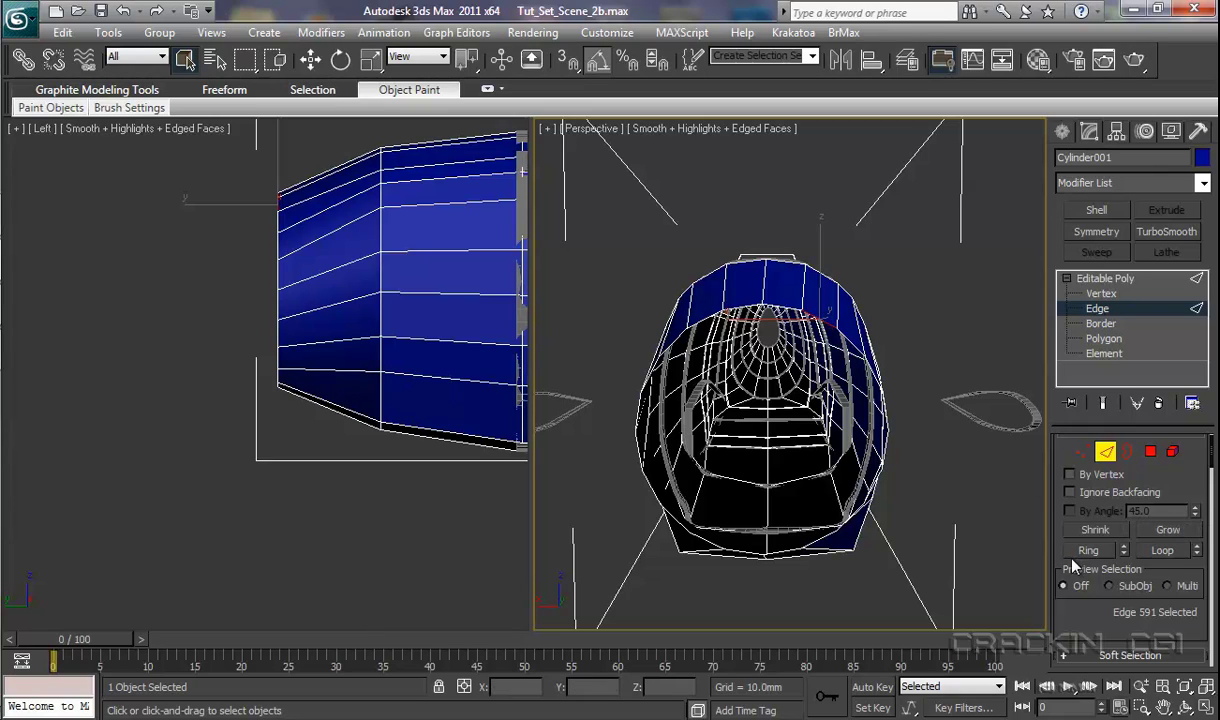
pyautogui.click(1161, 551)
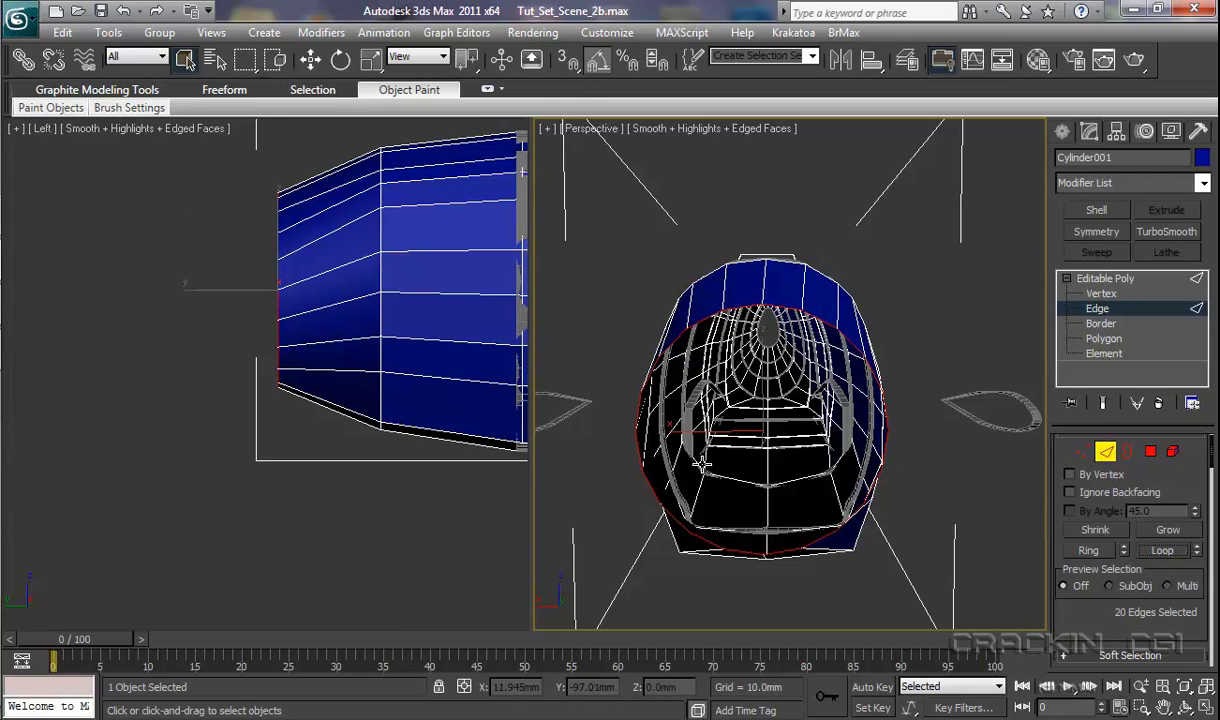
pyautogui.click(122, 10)
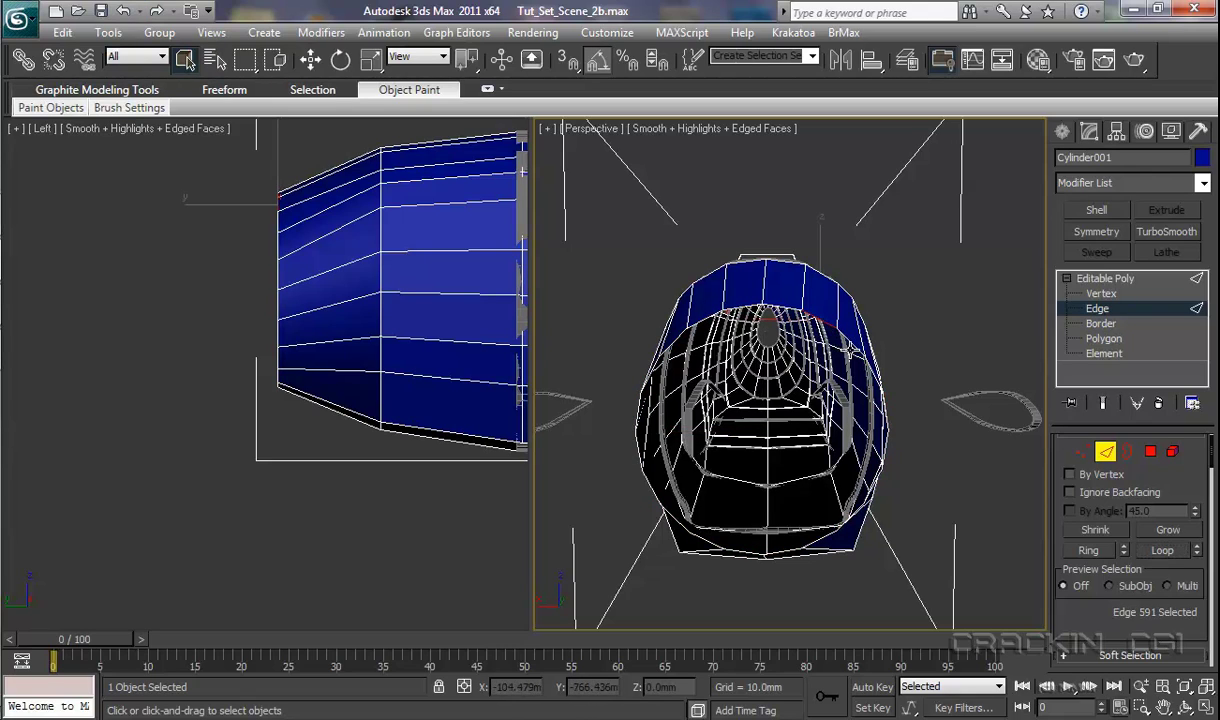
pyautogui.doubleClick(852, 345)
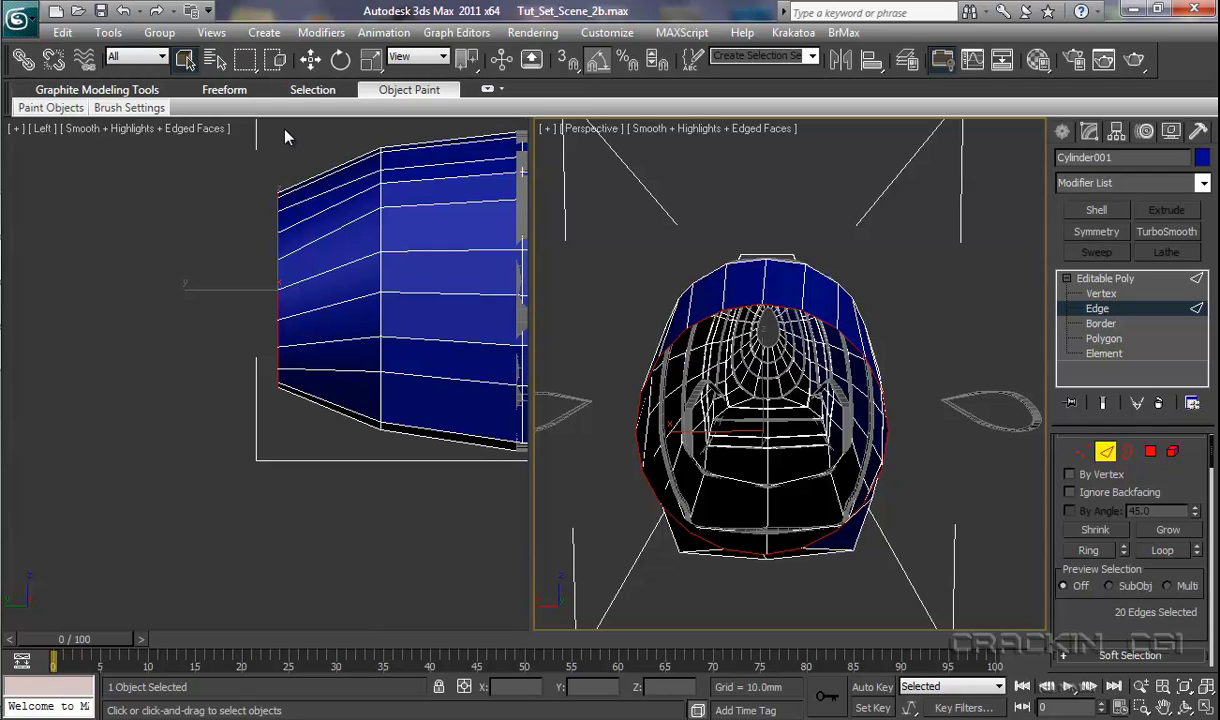
pyautogui.press('r')
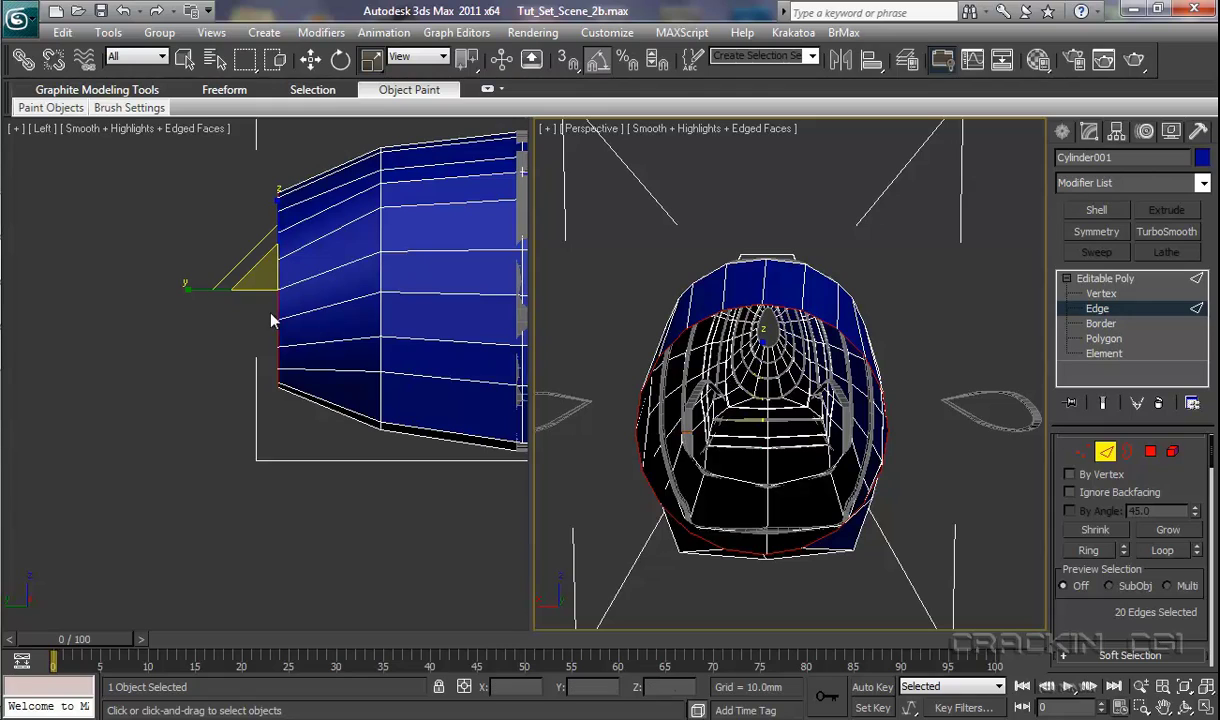
pyautogui.rightClick(210, 252)
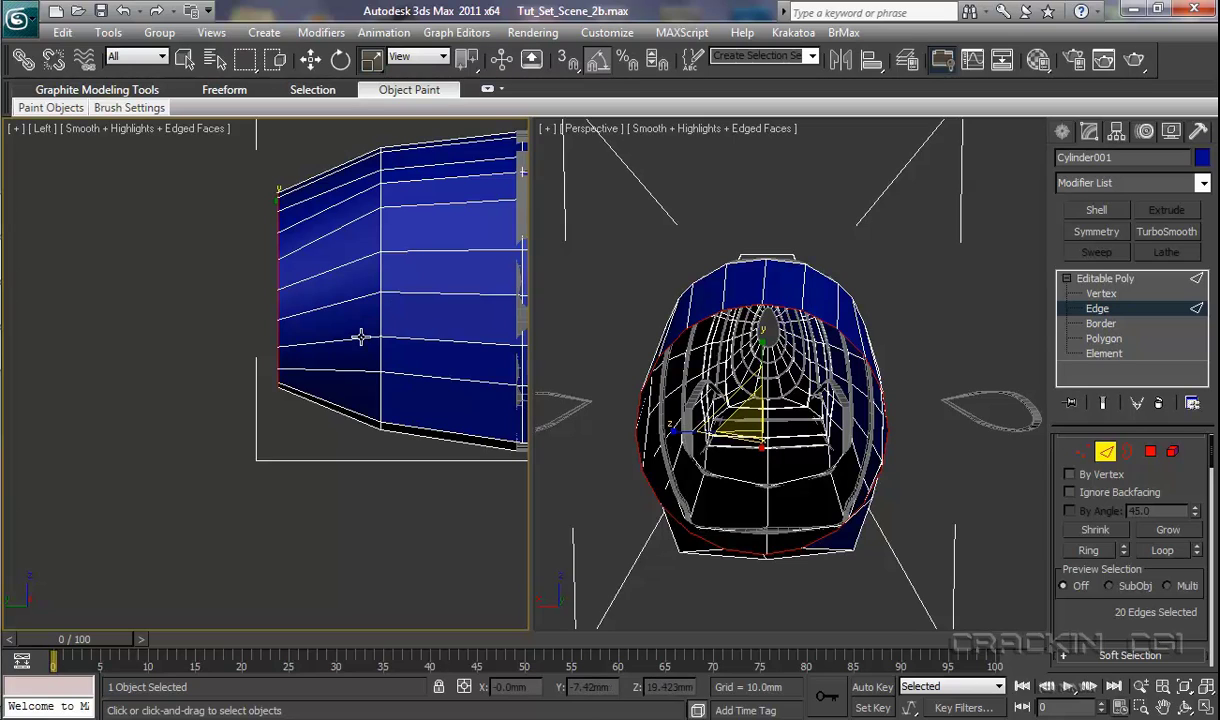
pyautogui.rightClick(884, 354)
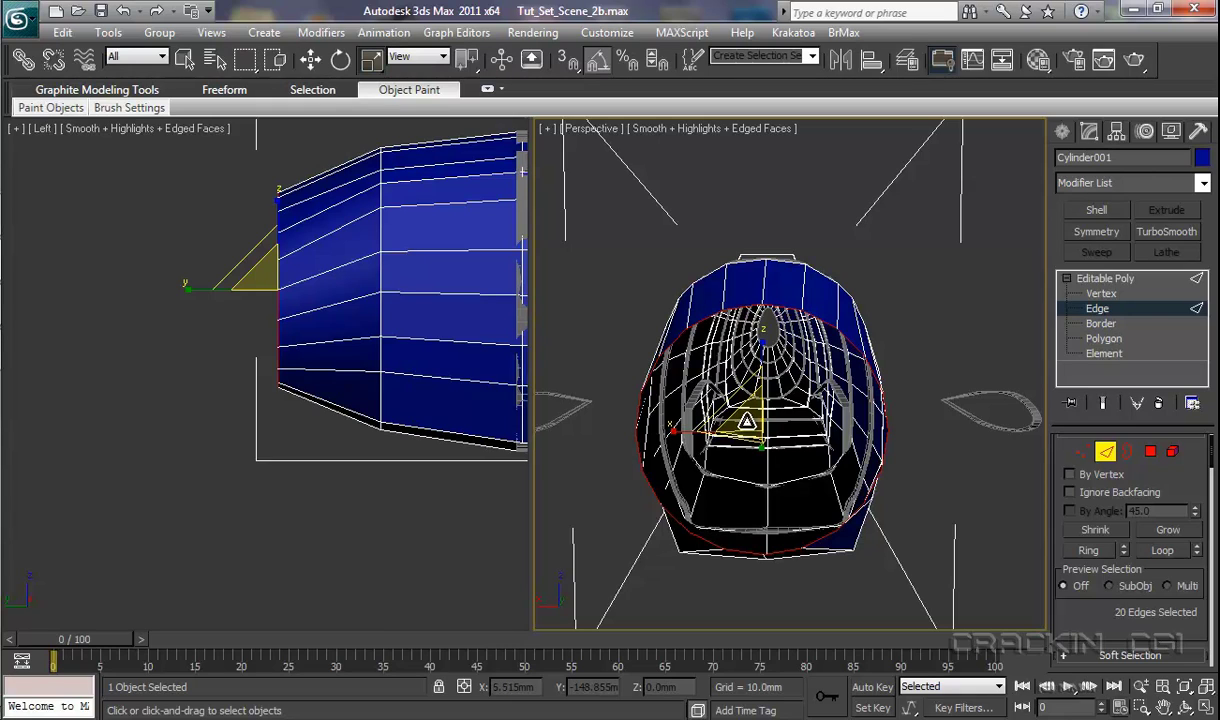
pyautogui.keyDown('shift'); pyautogui.moveTo(747, 421); pyautogui.dragTo(760, 440); pyautogui.keyUp('shift')
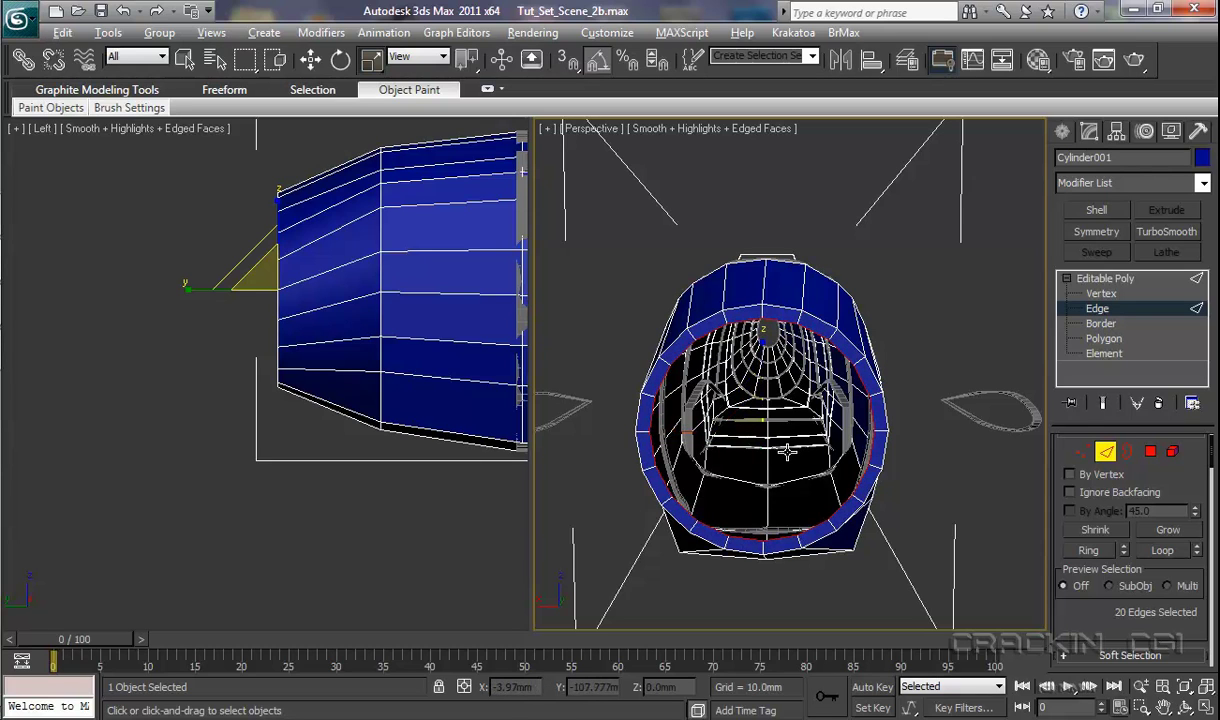
# Step: Extend the rim's inner edge loop back into the hull as a new row of polygons, to about Y -6.3 mm
pyautogui.keyDown('alt'); pyautogui.moveTo(787, 452); pyautogui.dragTo(708, 451, button='middle'); pyautogui.keyUp('alt')
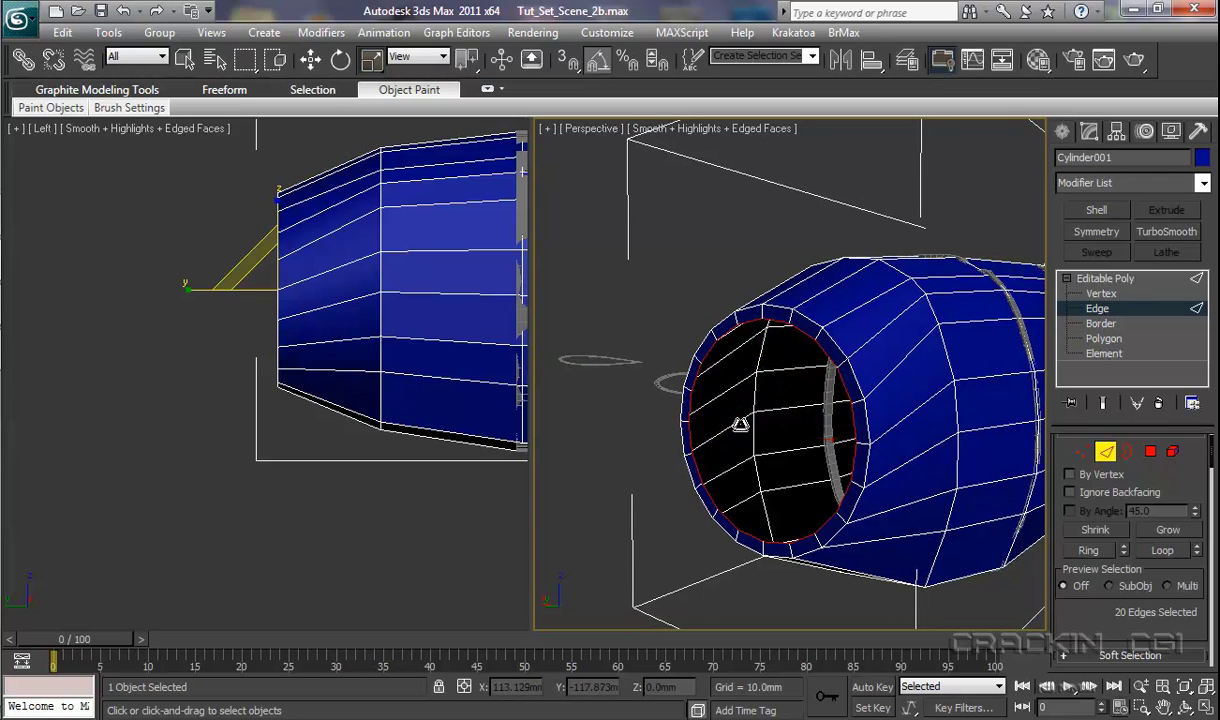
pyautogui.press('w')
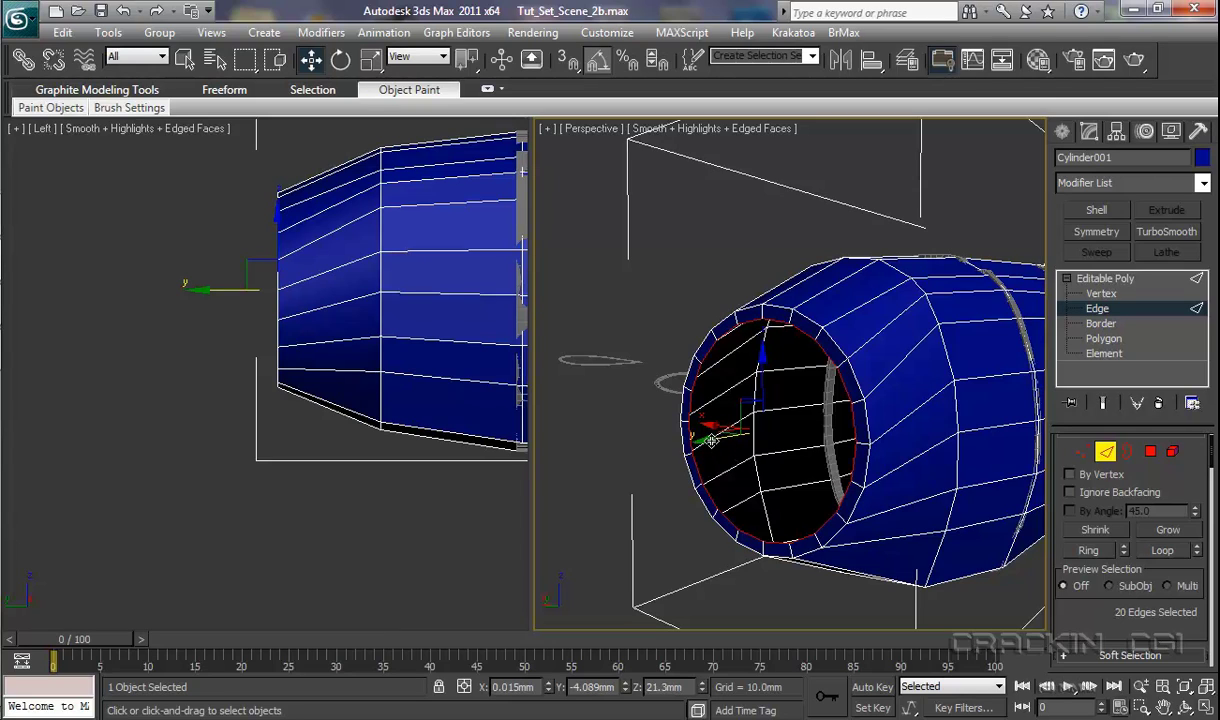
pyautogui.moveTo(713, 442)
pyautogui.mouseDown()
pyautogui.moveTo(756, 441)
pyautogui.moveTo(690, 428)
pyautogui.moveTo(716, 447)
pyautogui.mouseUp()
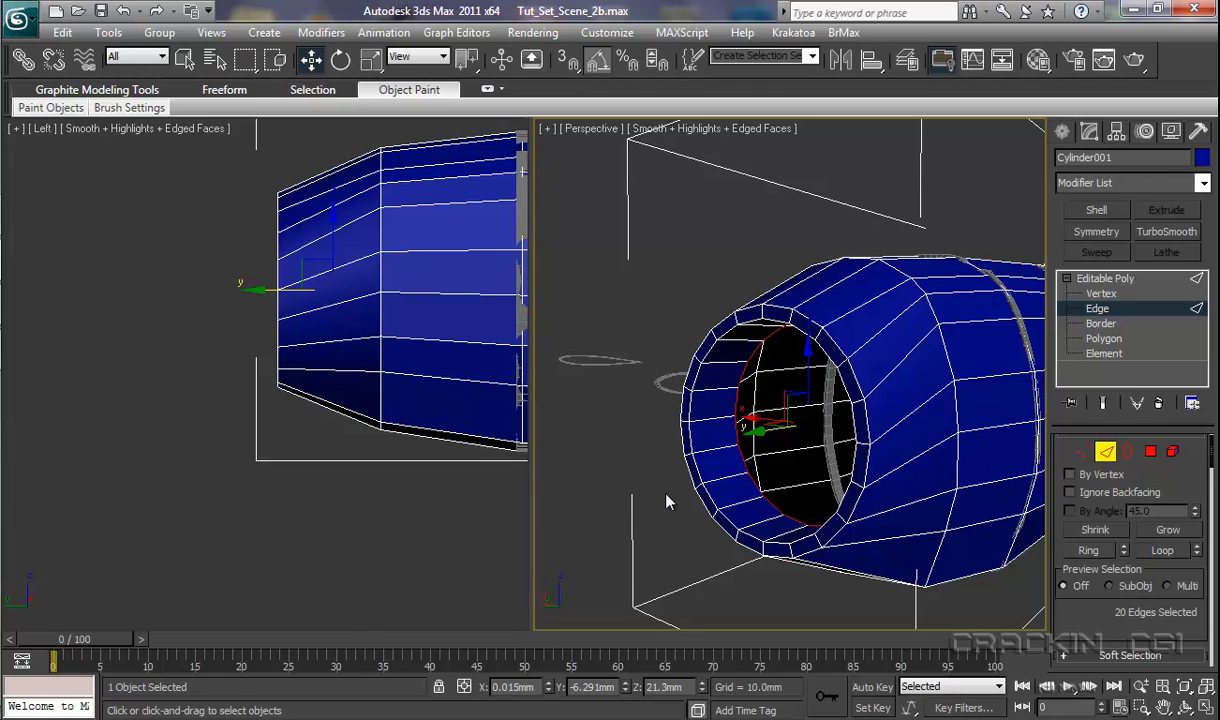
# Step: Apply a TurboSmooth modifier with 1 iteration to the whole hull object
pyautogui.click(1107, 283)
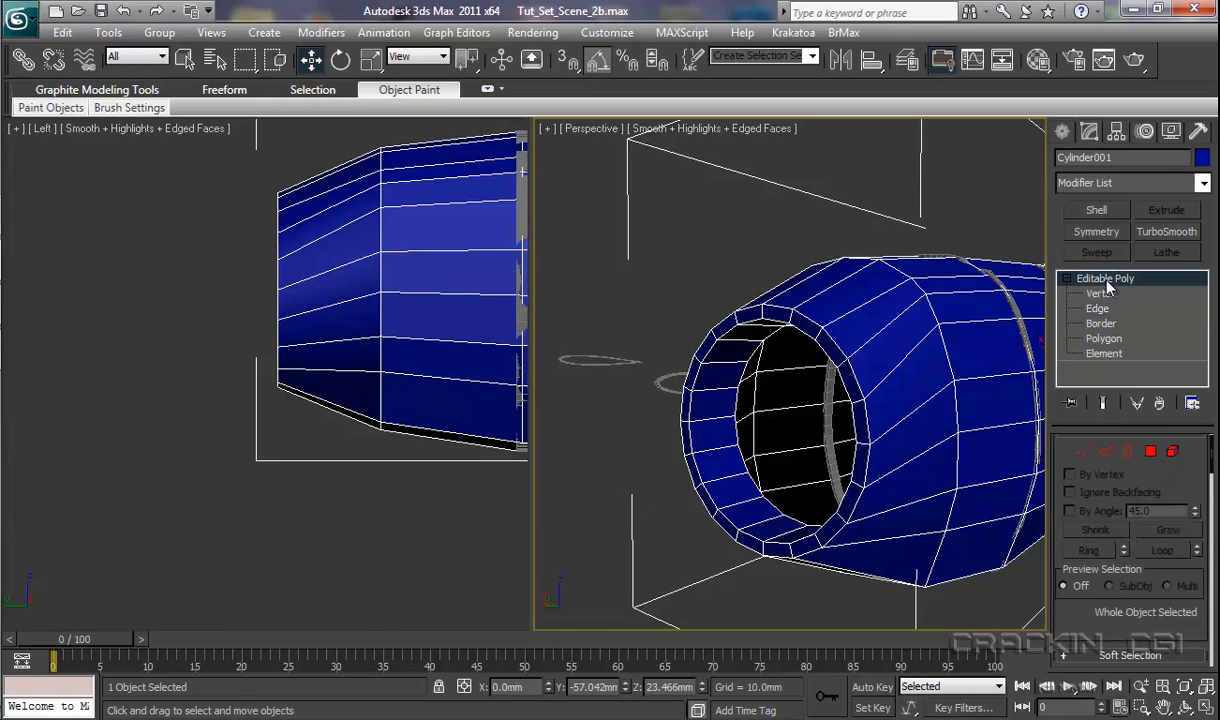
pyautogui.click(1176, 232)
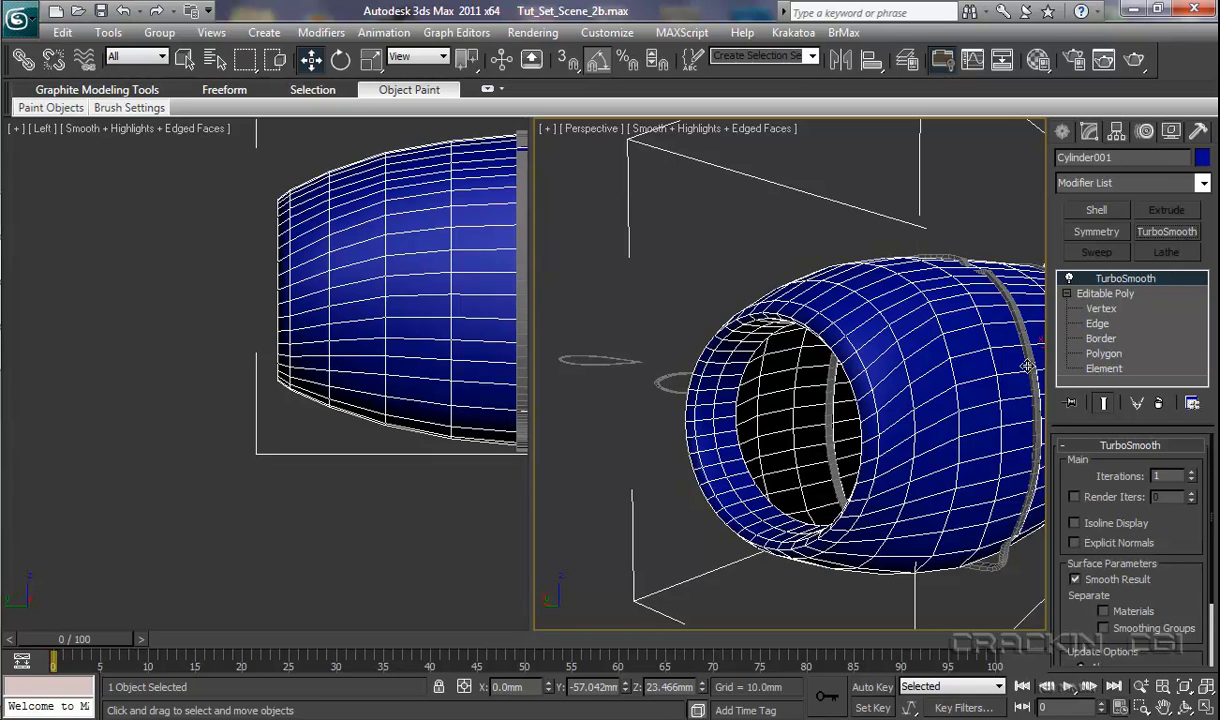
pyautogui.scroll(-6, 822, 425)
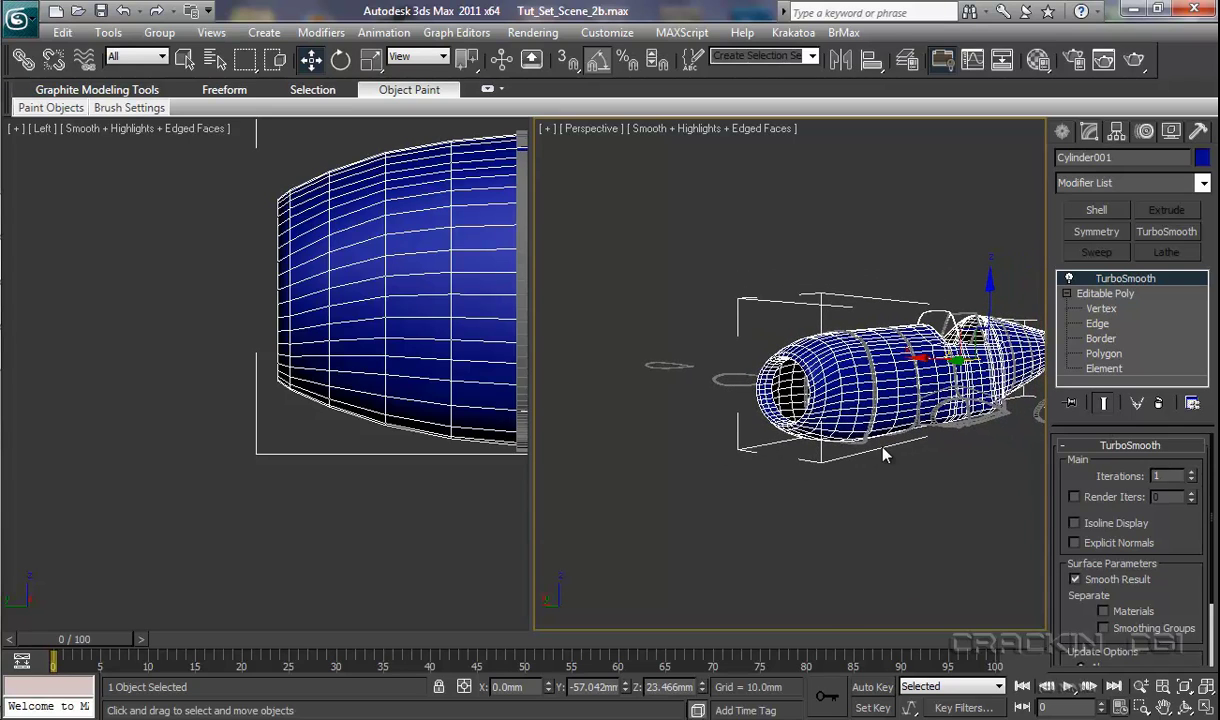
pyautogui.moveTo(884, 455); pyautogui.dragTo(757, 490, button='middle')
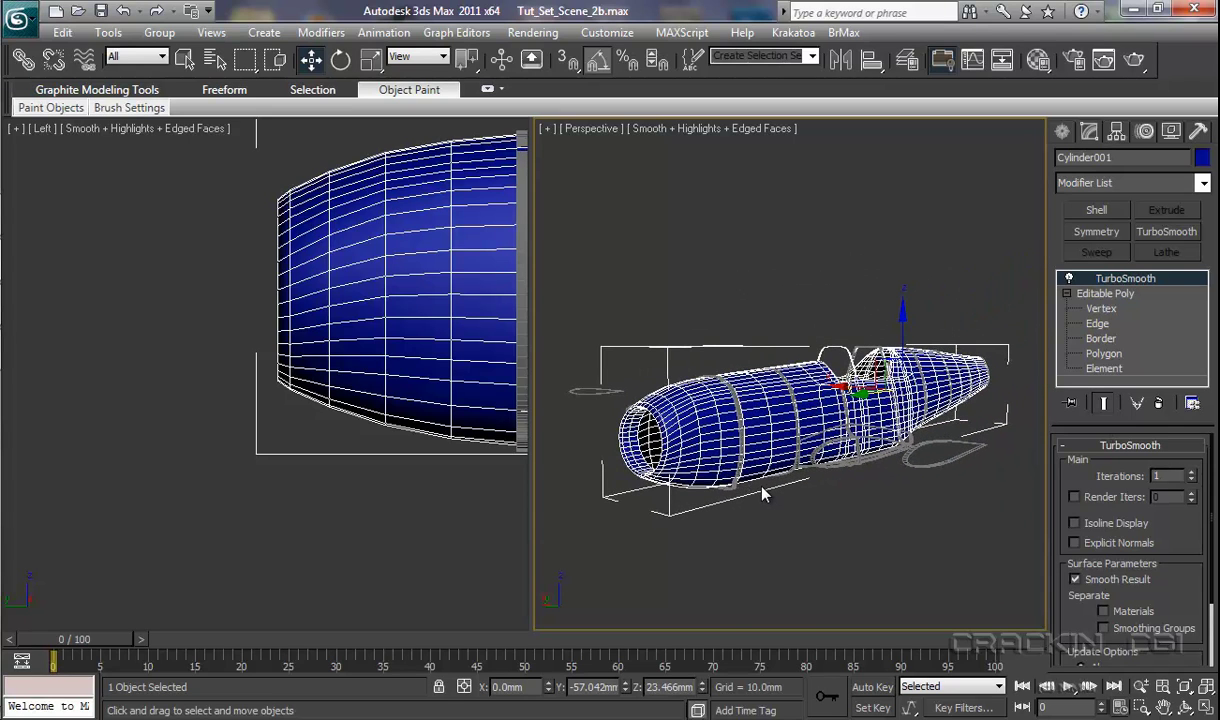
# Step: Turn off edged faces in the perspective view and widen that view to show the whole smoothed fuselage
pyautogui.press('F4')
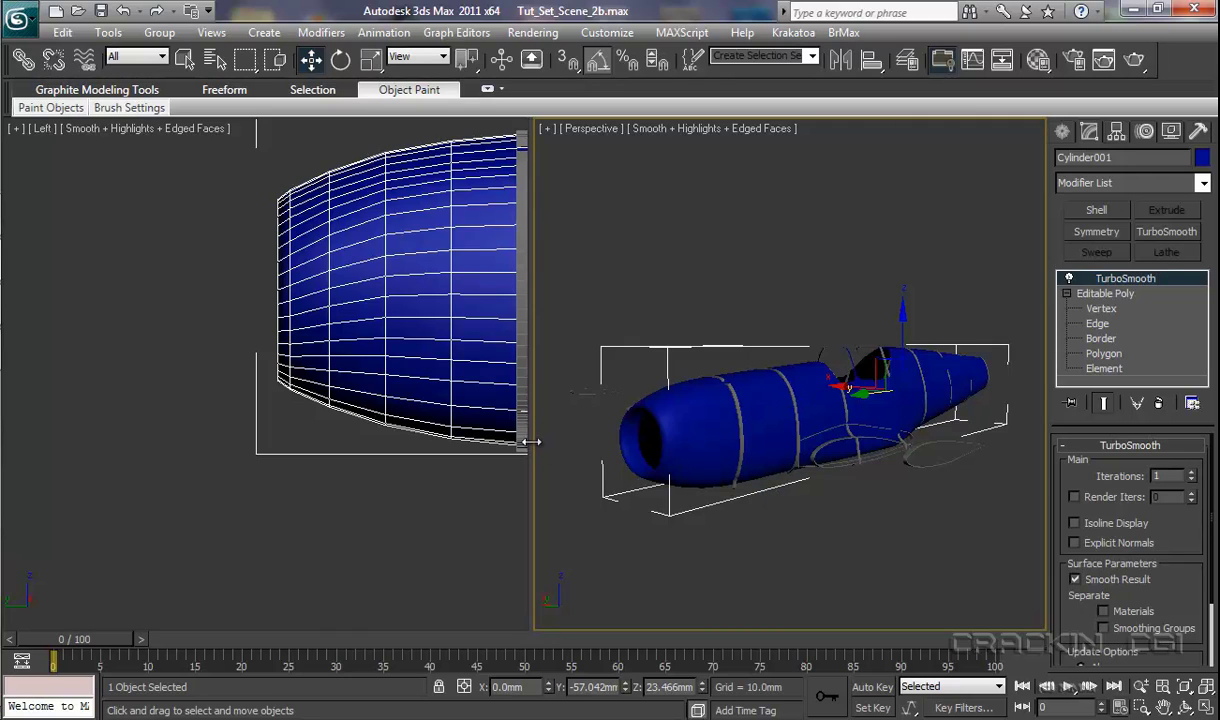
pyautogui.moveTo(531, 441); pyautogui.dragTo(97, 450)
pyautogui.moveTo(601, 520); pyautogui.dragTo(613, 460, button='middle')
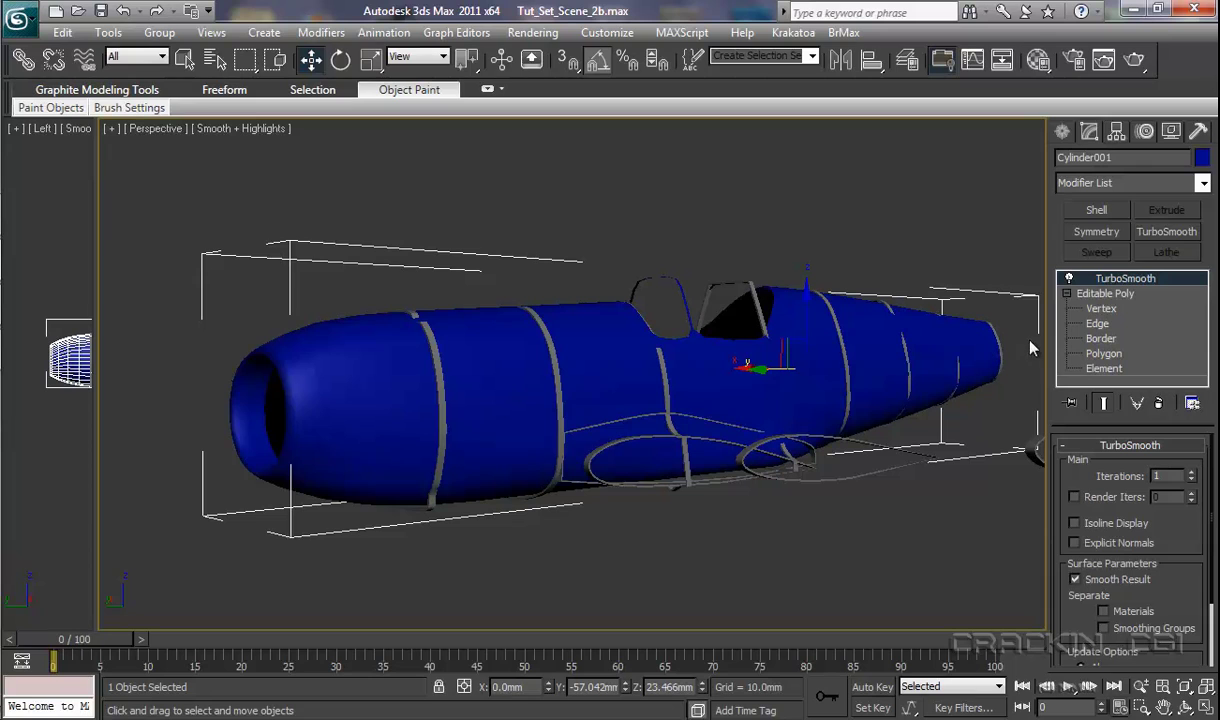
# Step: Switch off the hull's TurboSmooth modifier to compare the unsmoothed shape, and remove it from the modifier stack
pyautogui.moveTo(680, 435); pyautogui.dragTo(588, 462, button='middle')
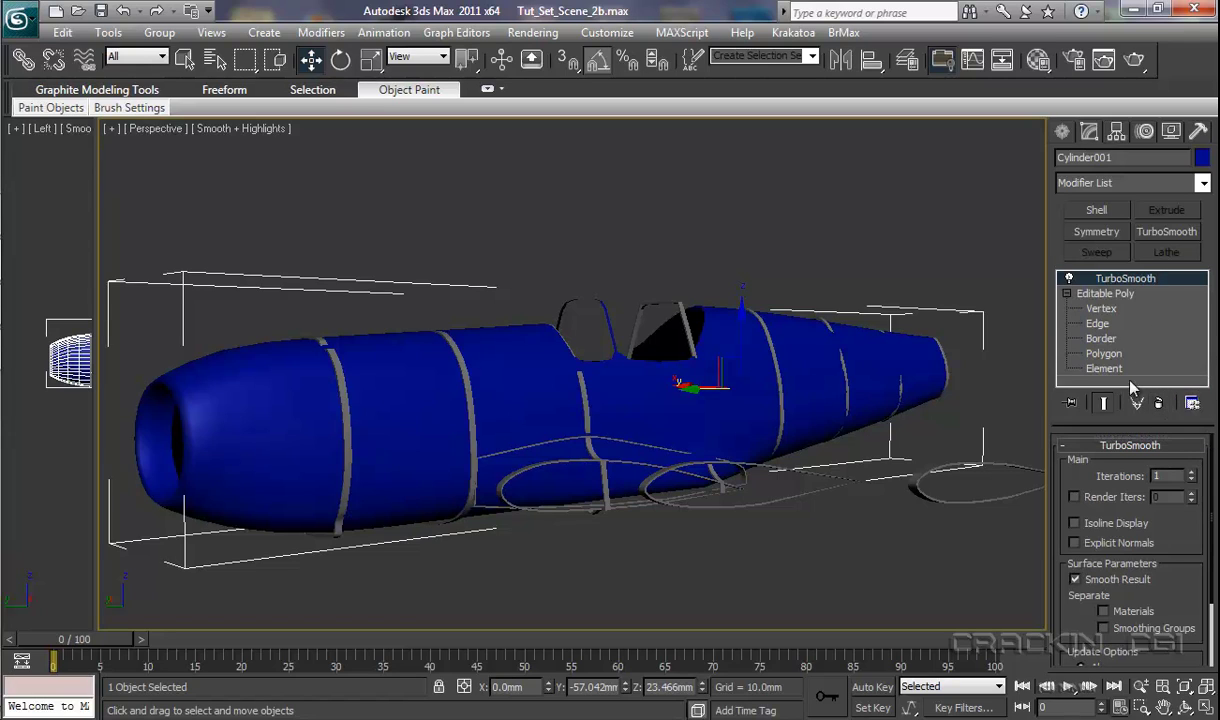
pyautogui.click(1069, 279)
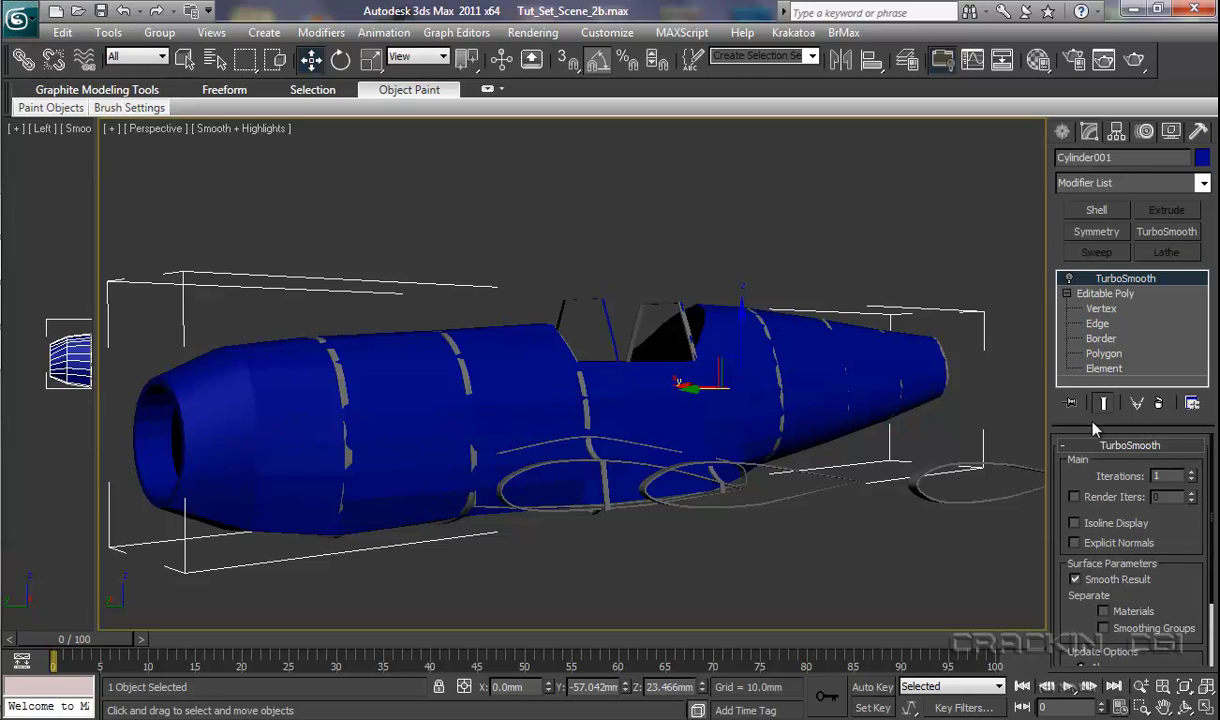
pyautogui.click(1158, 405)
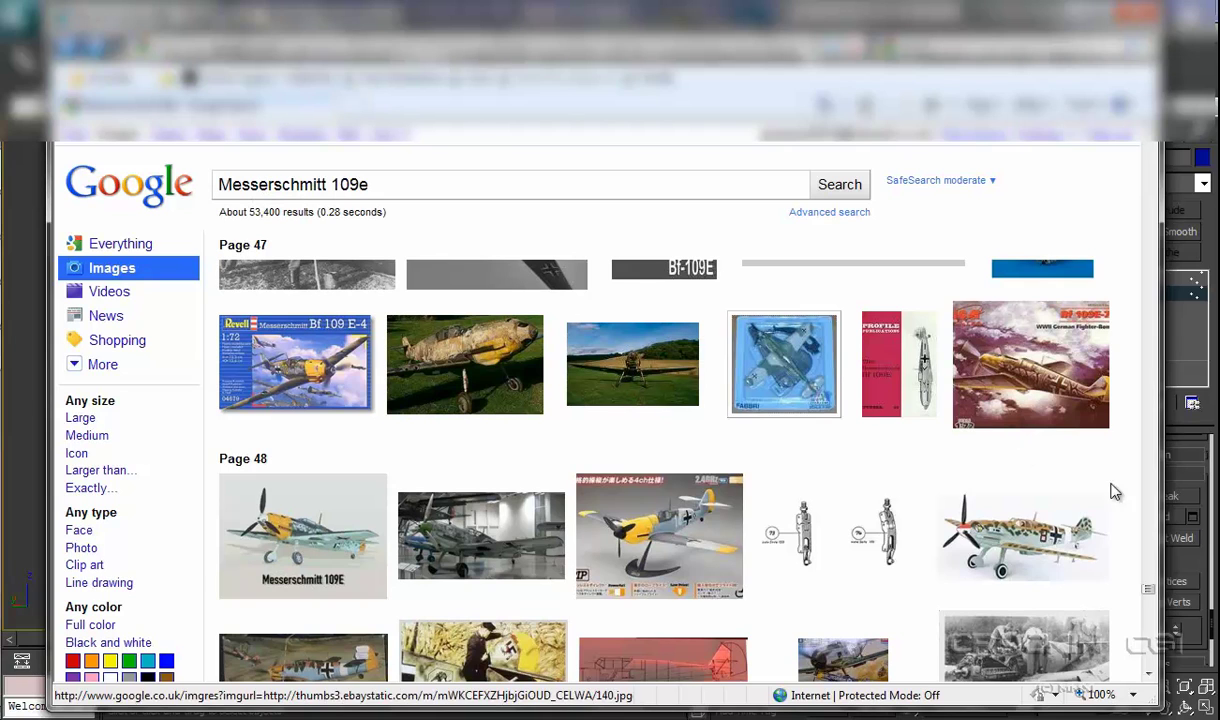
# Step: Switch to the web browser and look through the Messerschmitt 109e image results for reference drawings
pyautogui.scroll(5, 1152, 595)
pyautogui.scroll(2, 1152, 585)
pyautogui.scroll(2, 1153, 580)
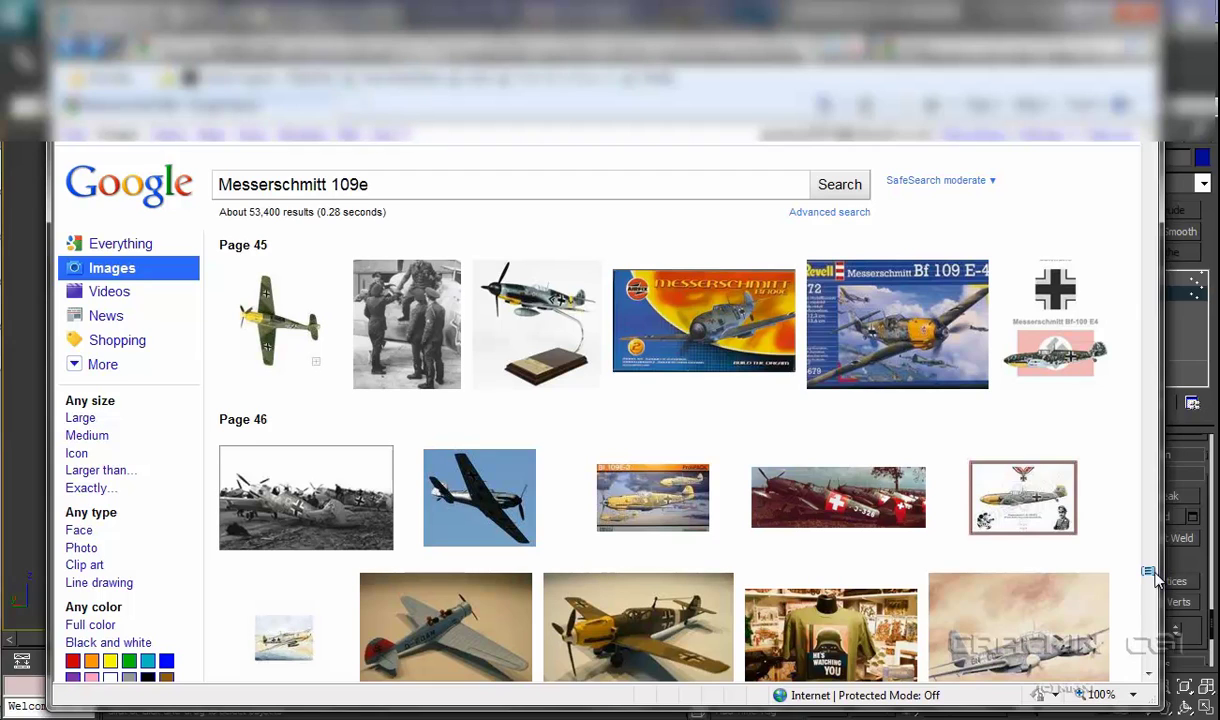
pyautogui.scroll(4, 1153, 580)
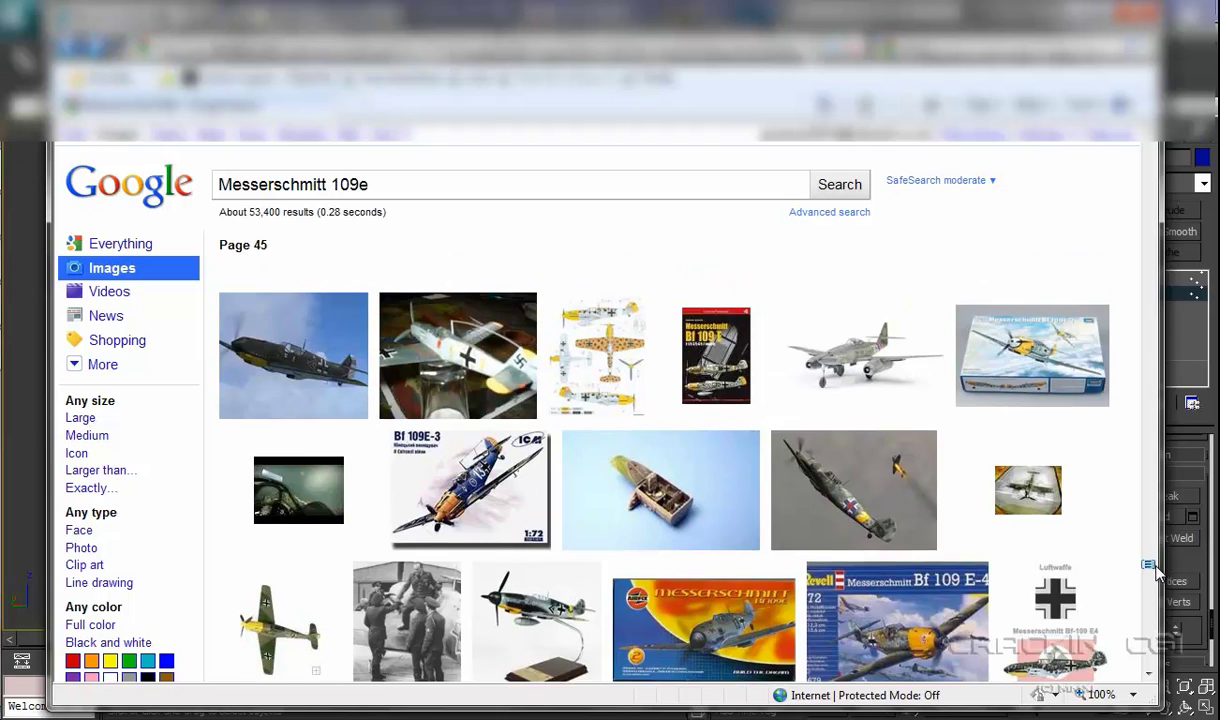
pyautogui.scroll(5, 1155, 567)
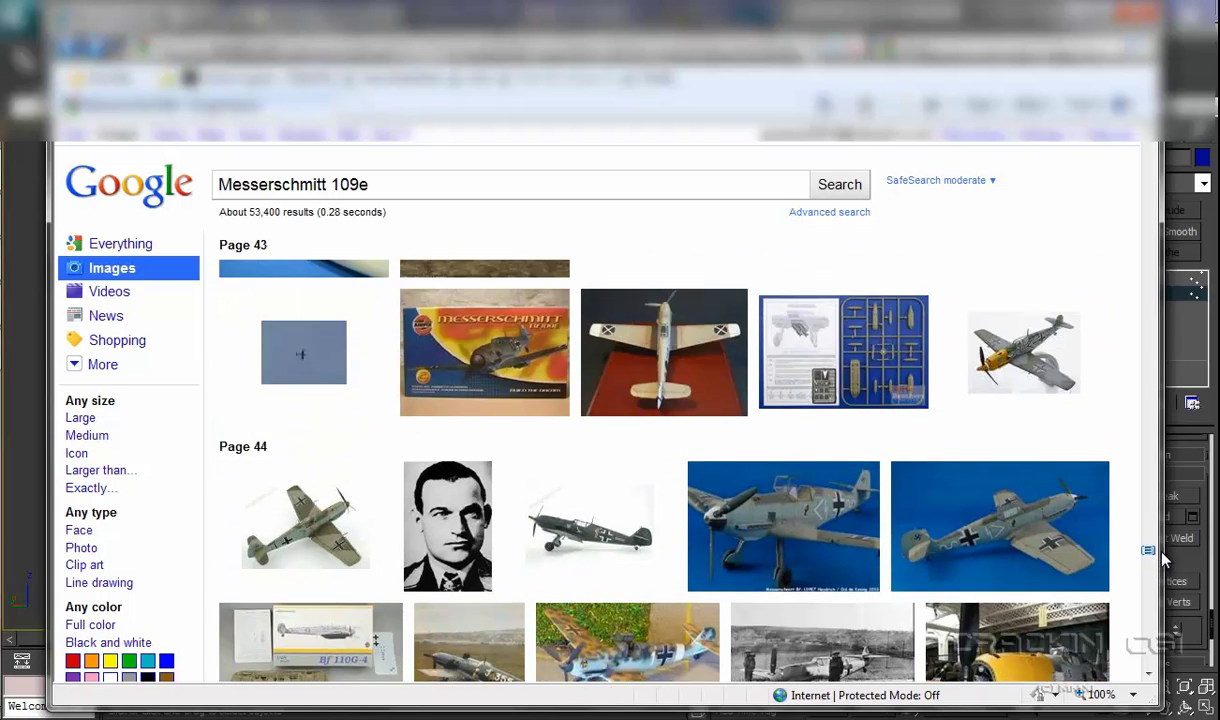
pyautogui.scroll(4, 1165, 553)
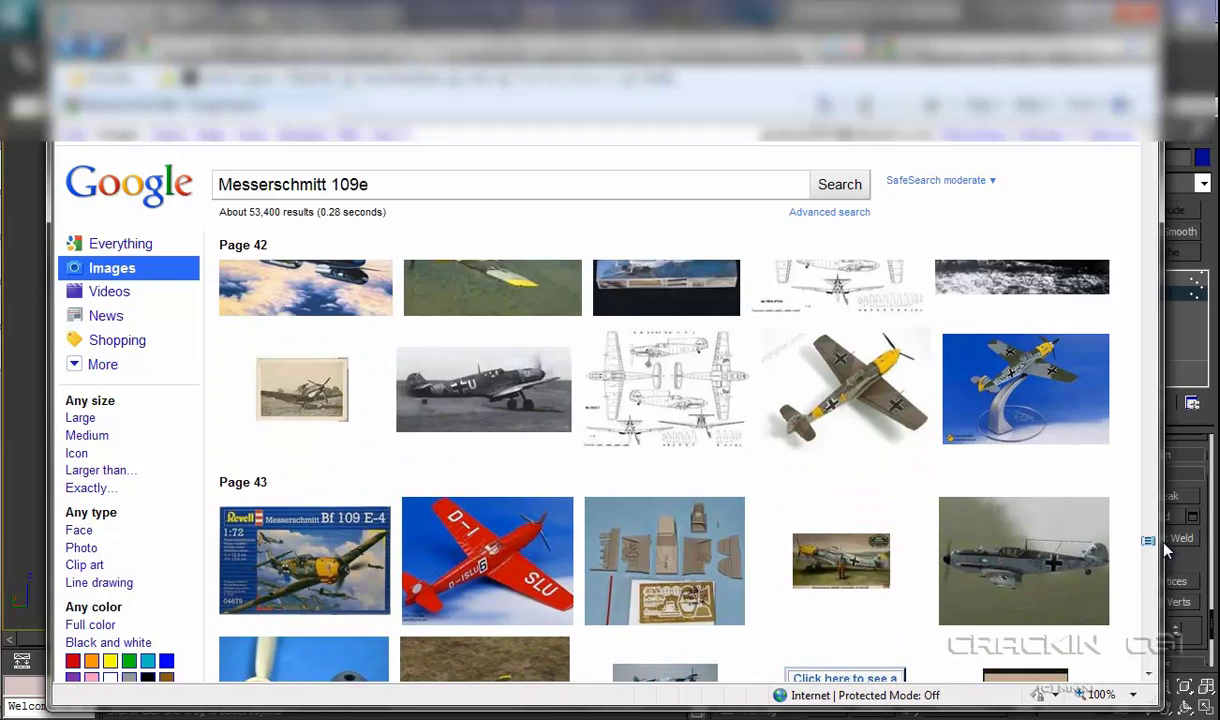
pyautogui.scroll(1, 1165, 548)
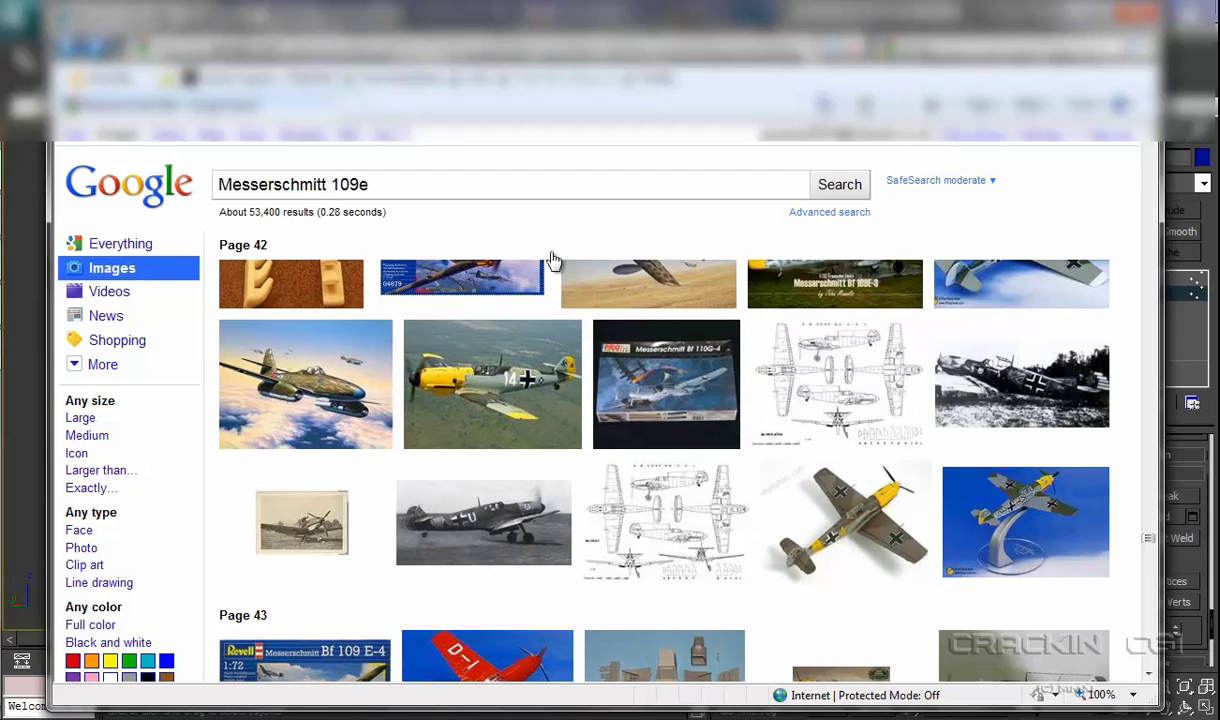
# Step: Open the Me 109 E-4/Trop multi-view blueprint at full size, enlarge it, and examine the fuselage side views
pyautogui.click(843, 398)
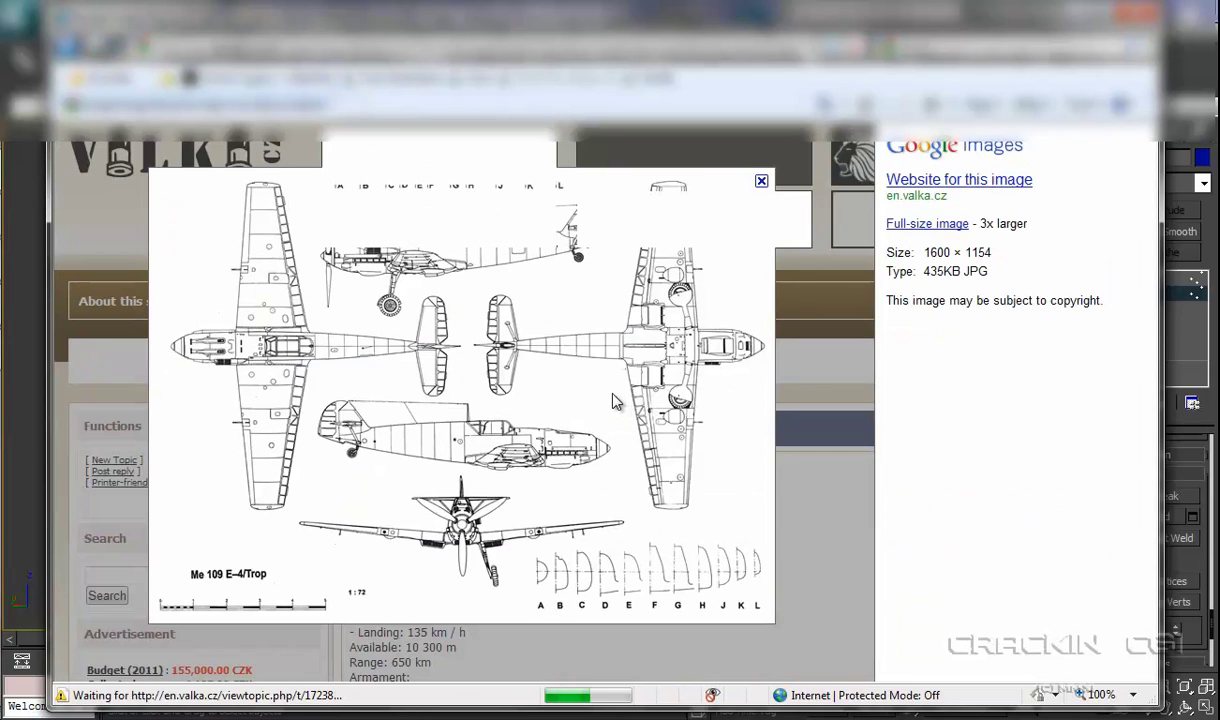
pyautogui.click(930, 226)
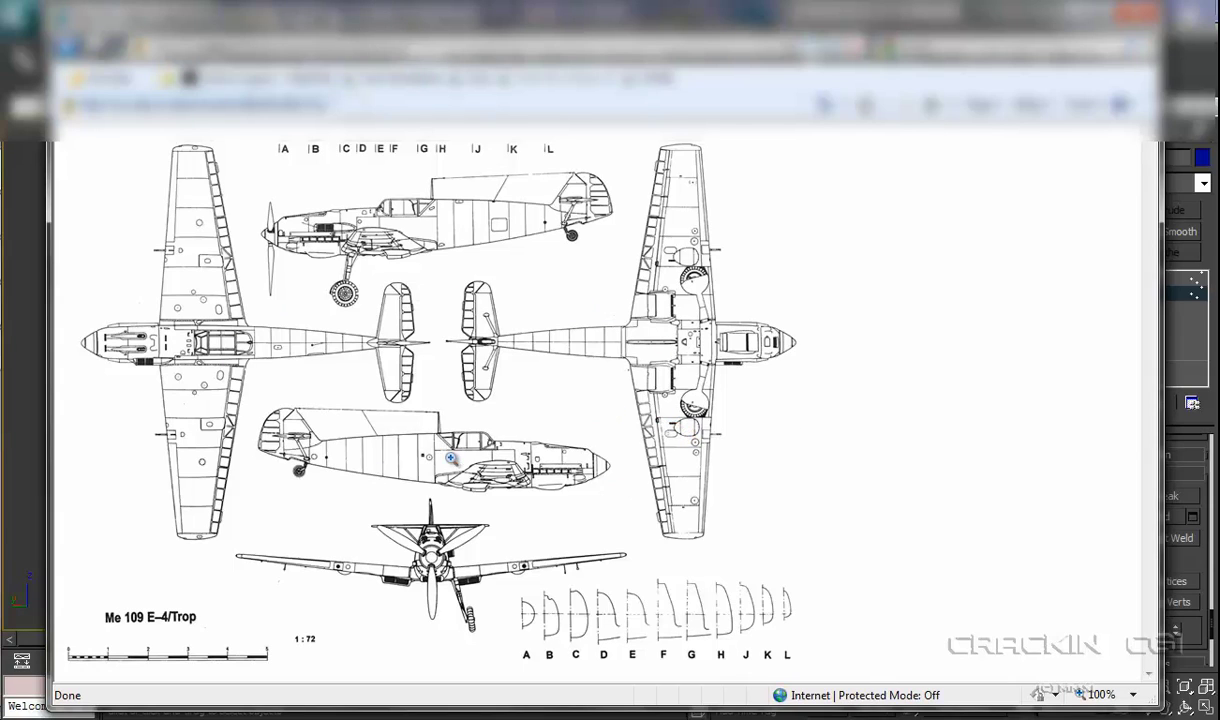
pyautogui.click(504, 400)
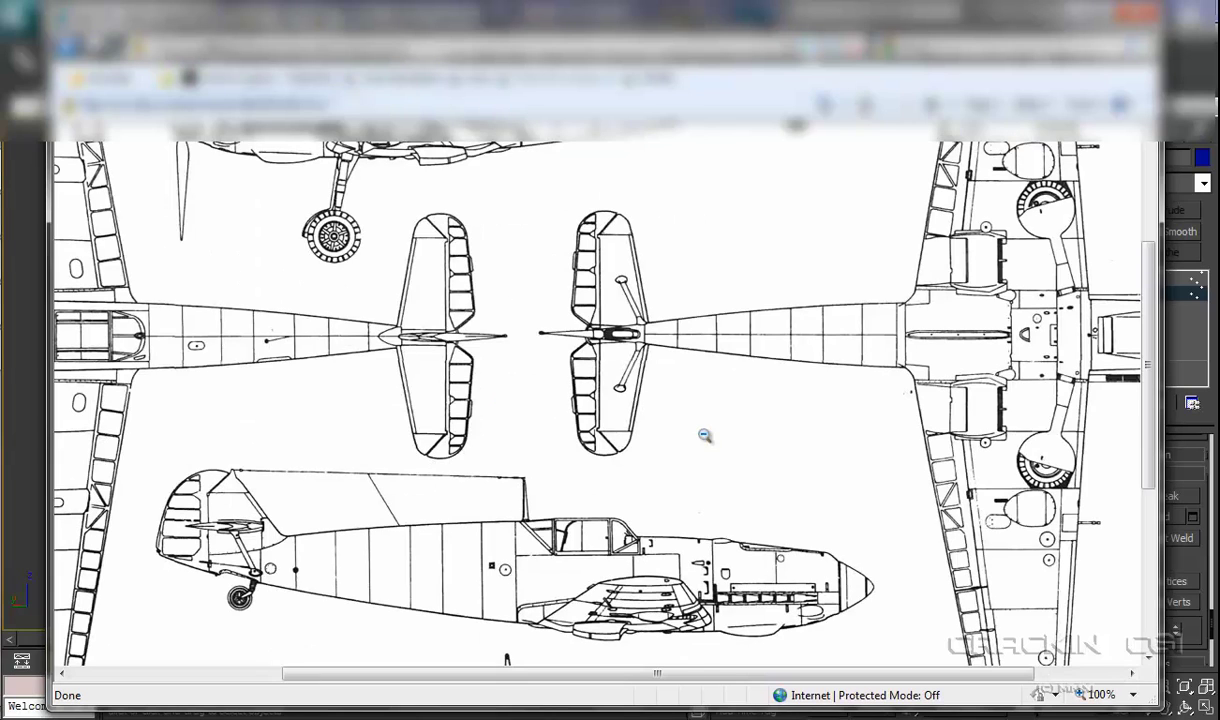
pyautogui.scroll(-3, 704, 435)
pyautogui.scroll(7, 704, 435)
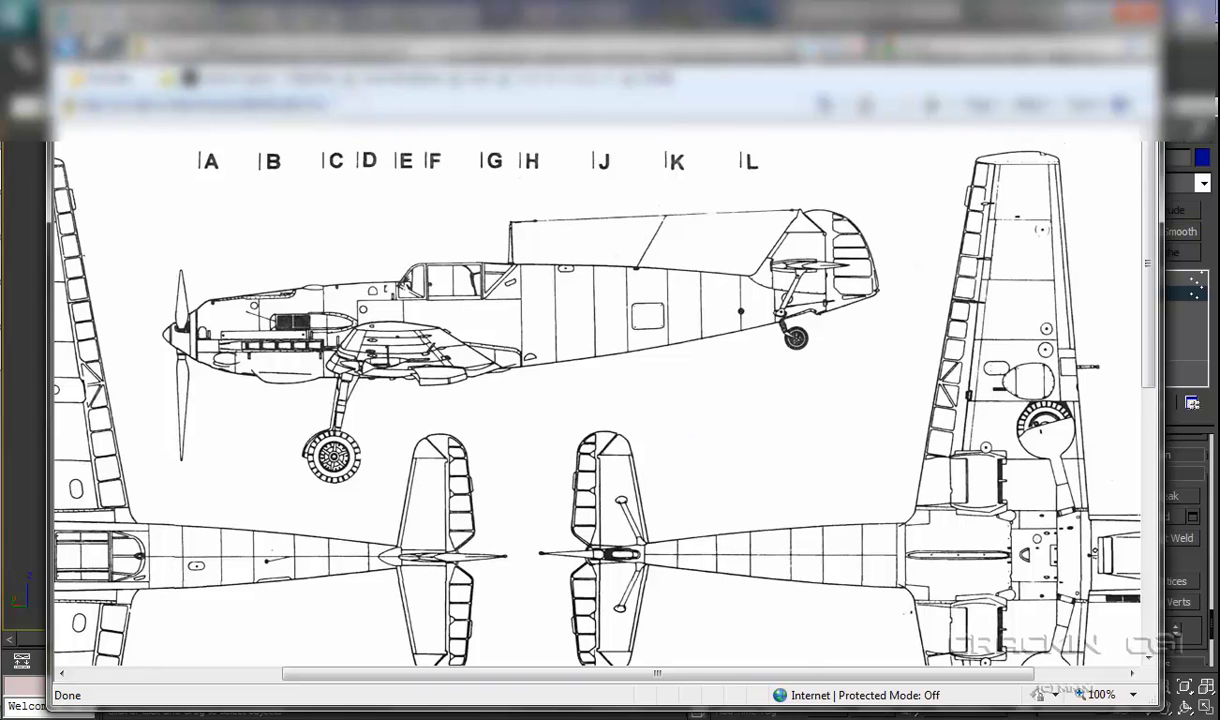
# Step: Return to the Messerschmitt 109e image results and look through pages 42 to 38 for more reference pictures
pyautogui.hotkey('alt', 'Left')
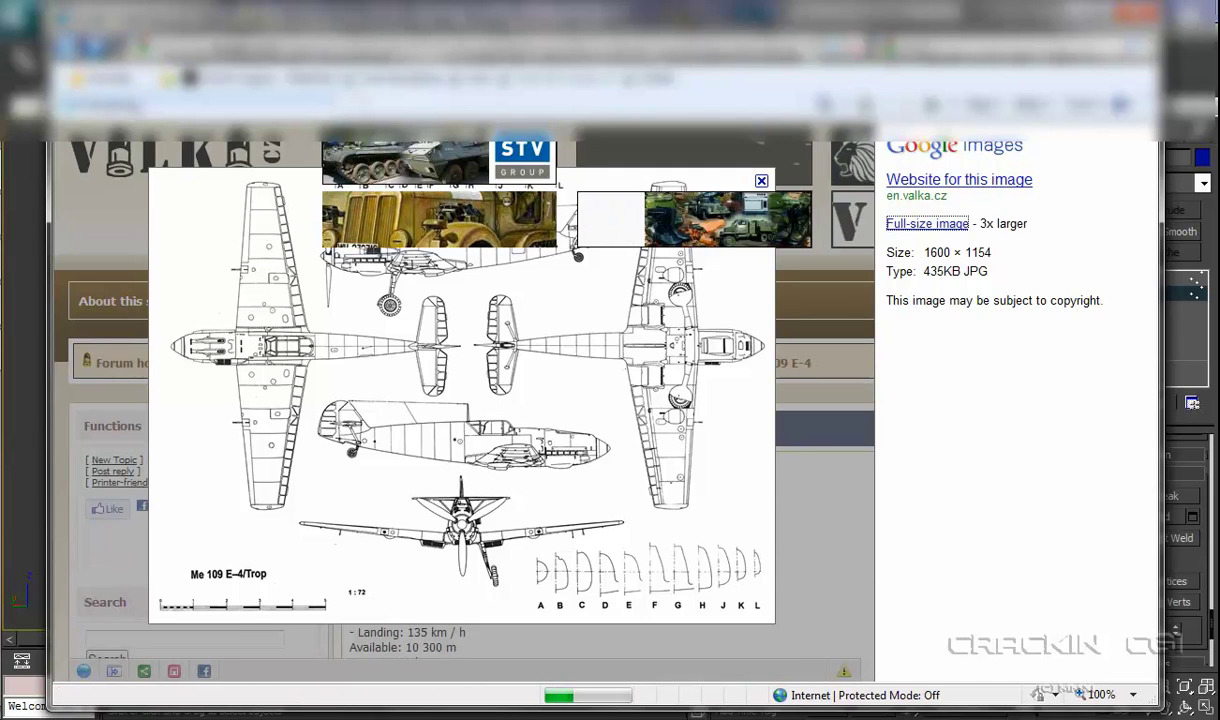
pyautogui.hotkey('alt', 'Left')
pyautogui.scroll(-15, 1035, 412)
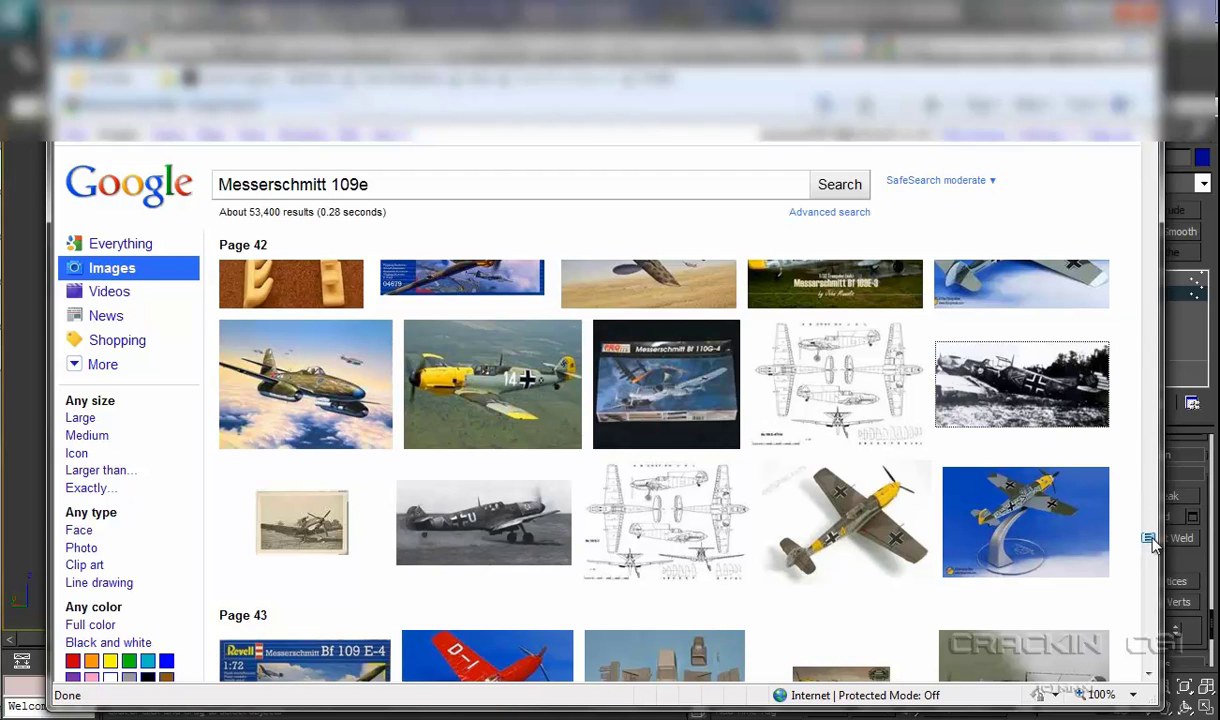
pyautogui.moveTo(486, 546)
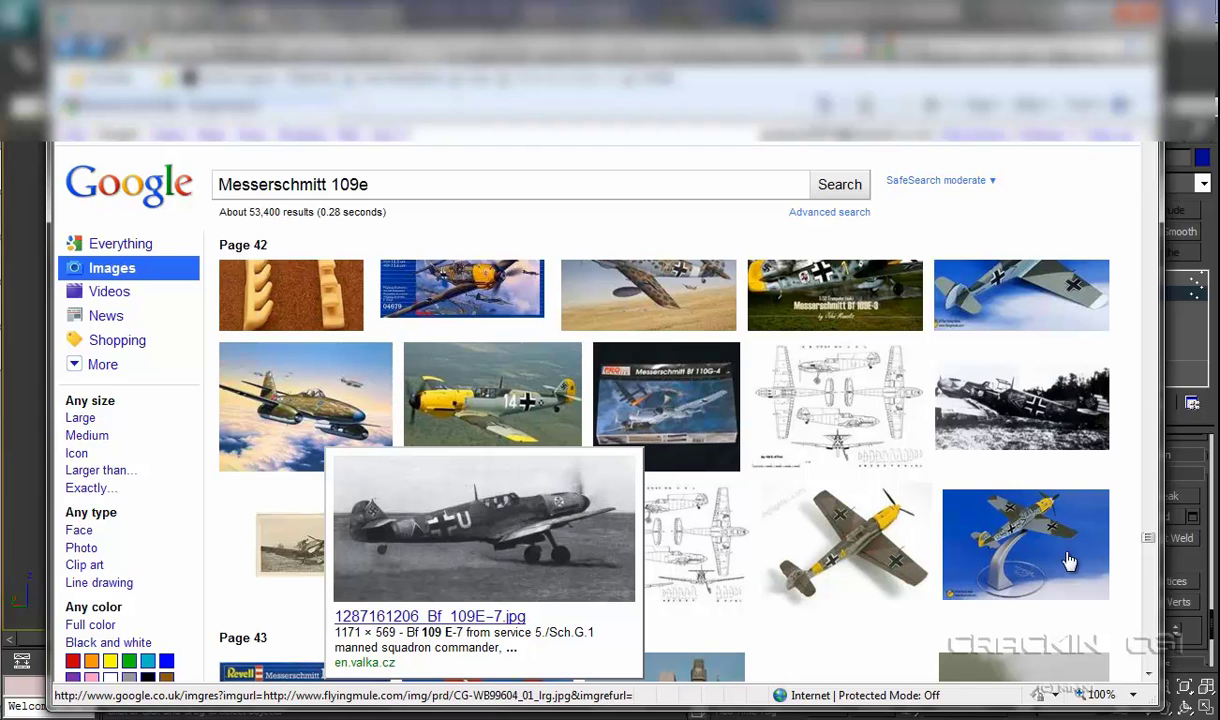
pyautogui.scroll(3, 1150, 538)
pyautogui.scroll(5, 1150, 538)
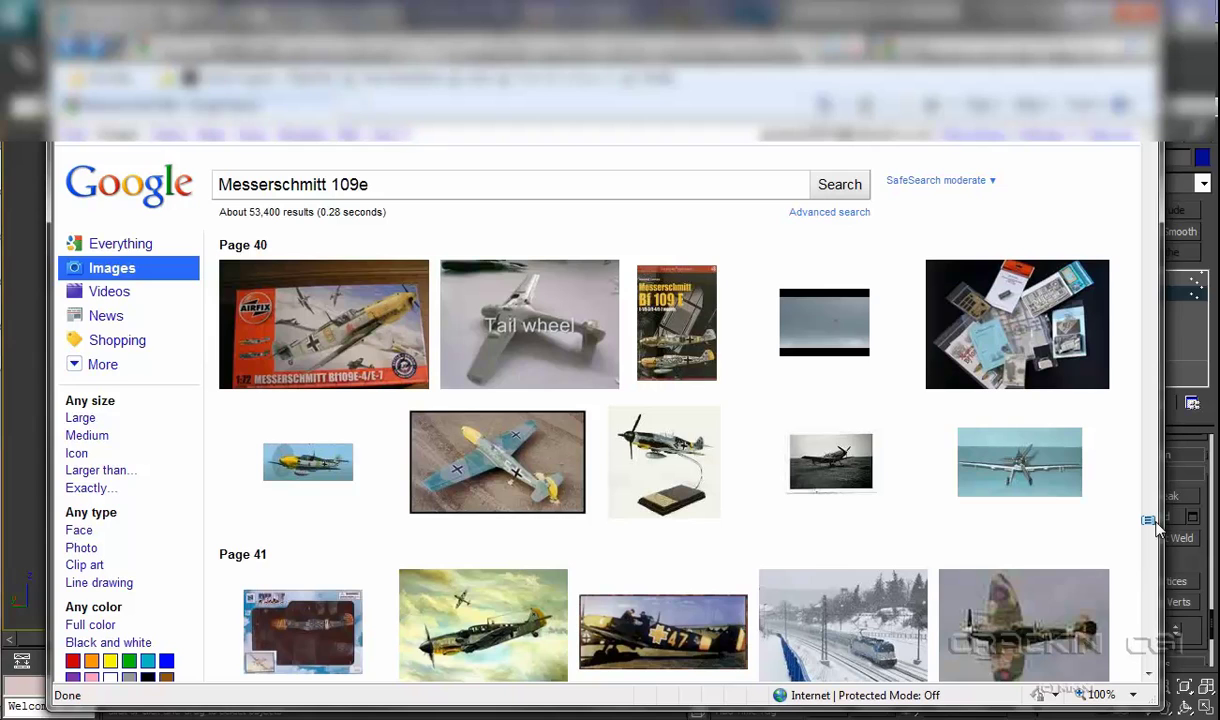
pyautogui.scroll(5, 1155, 525)
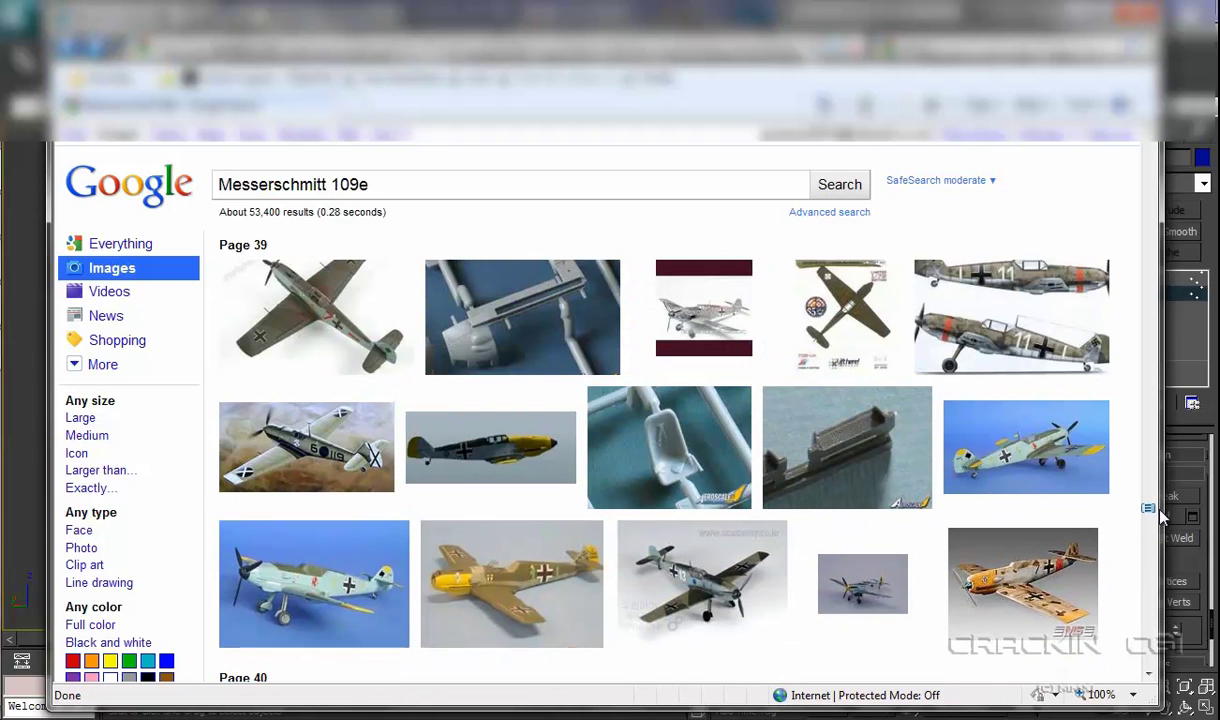
pyautogui.scroll(5, 1160, 510)
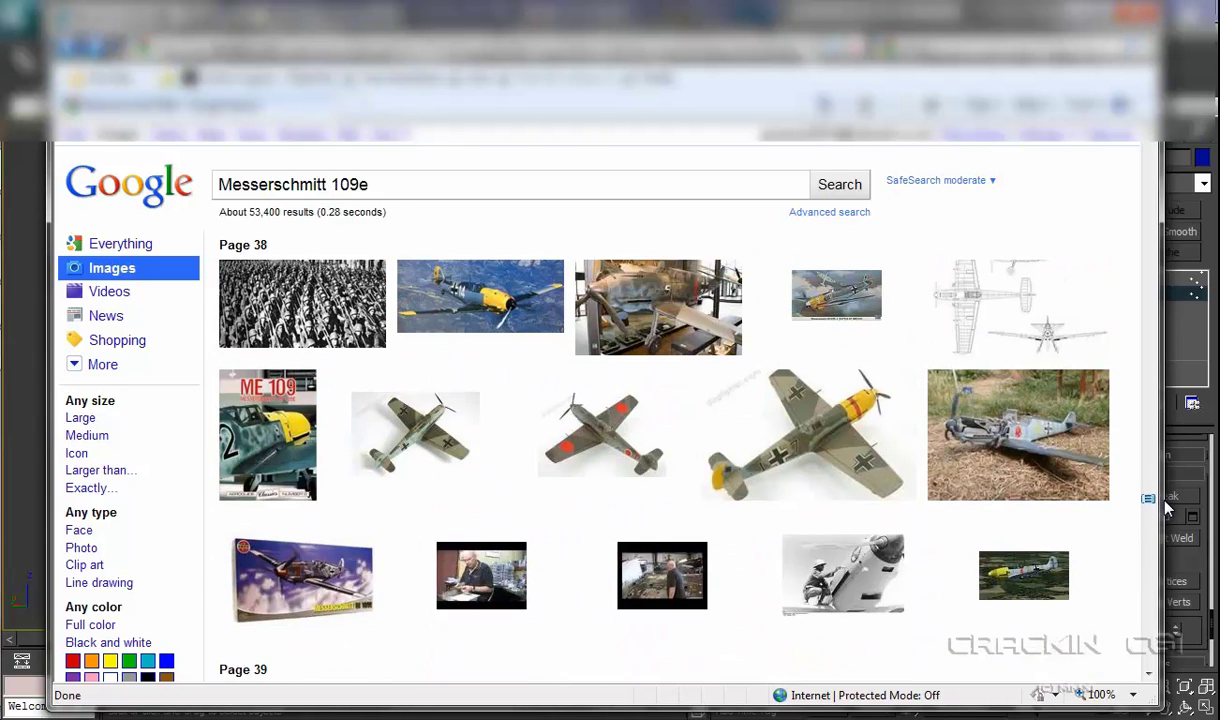
pyautogui.scroll(-3, 1165, 510)
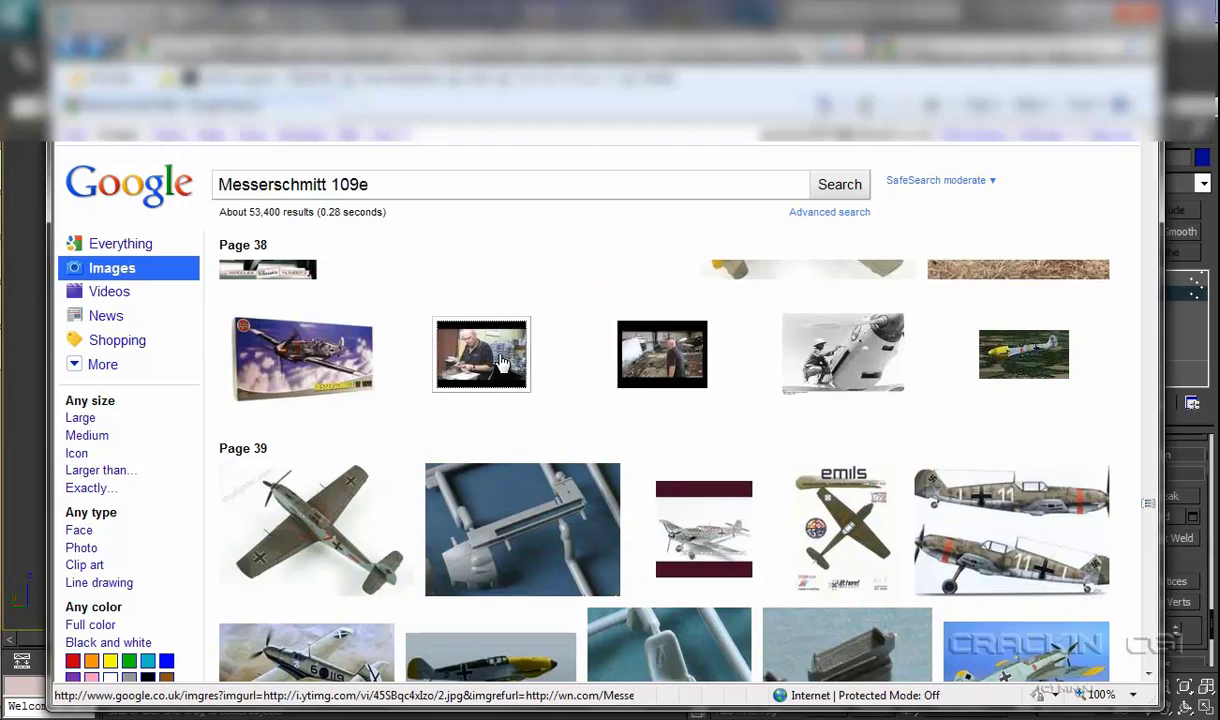
# Step: Check the page 38 thumbnail of a man beside aircraft wreckage, and return to that place in the results
pyautogui.click(668, 367)
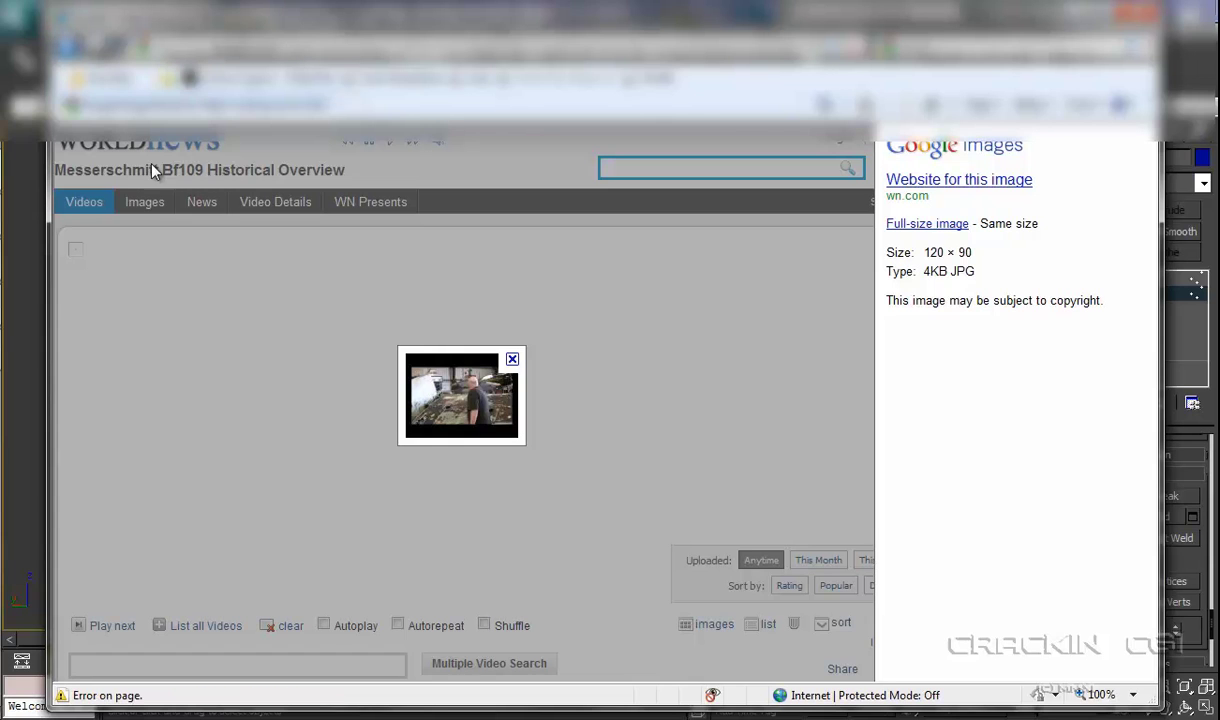
pyautogui.press('BackSpace')
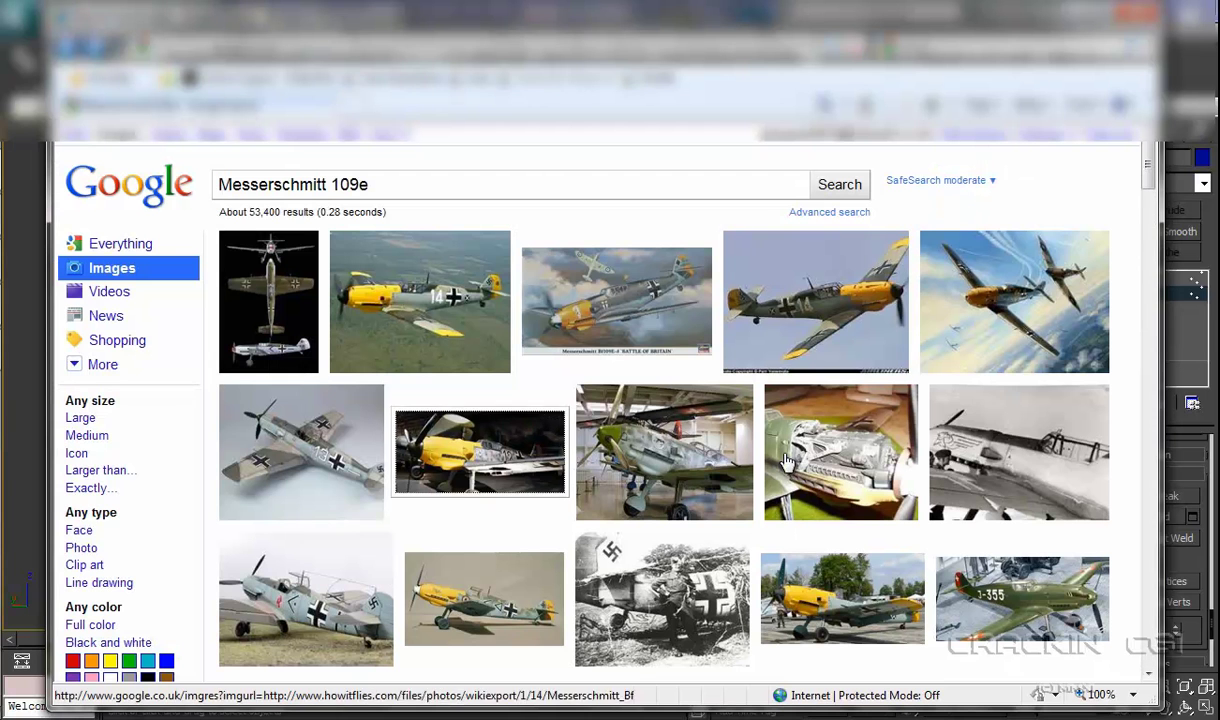
pyautogui.scroll(-10, 953, 466)
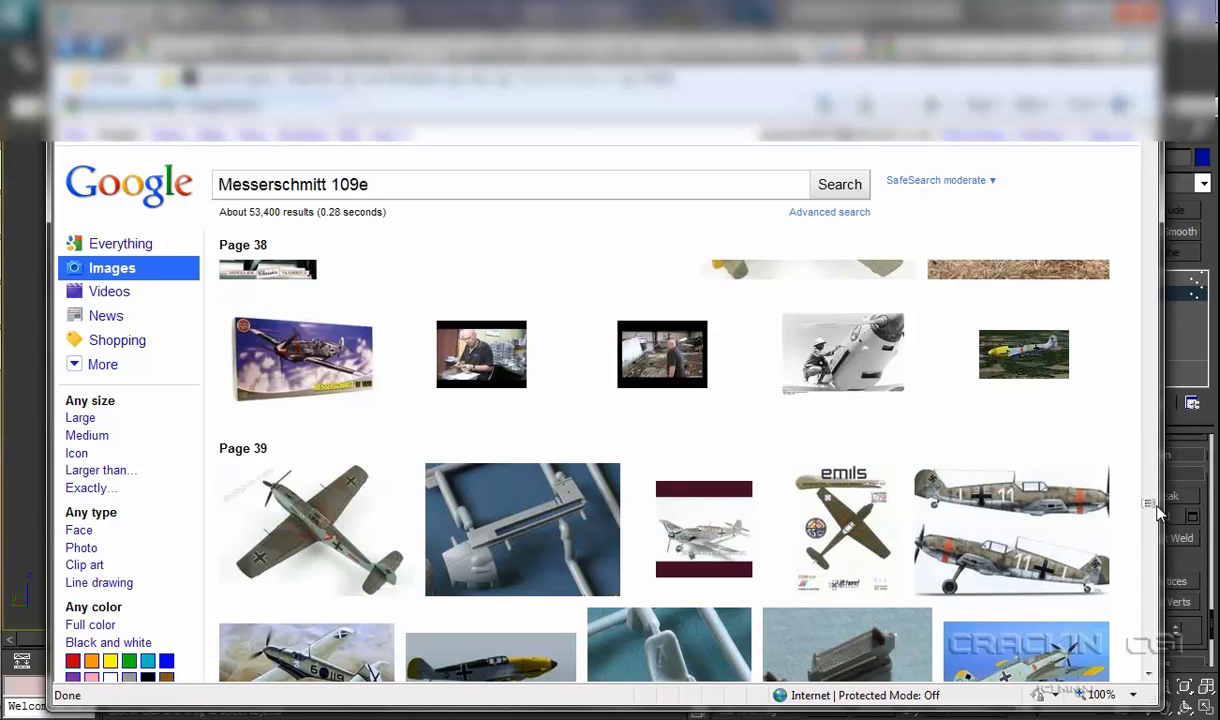
# Step: Browse back to results page 21 and open the close-up photo of the yellow engine cowling with a man in front
pyautogui.moveTo(1153, 508); pyautogui.dragTo(1192, 350)
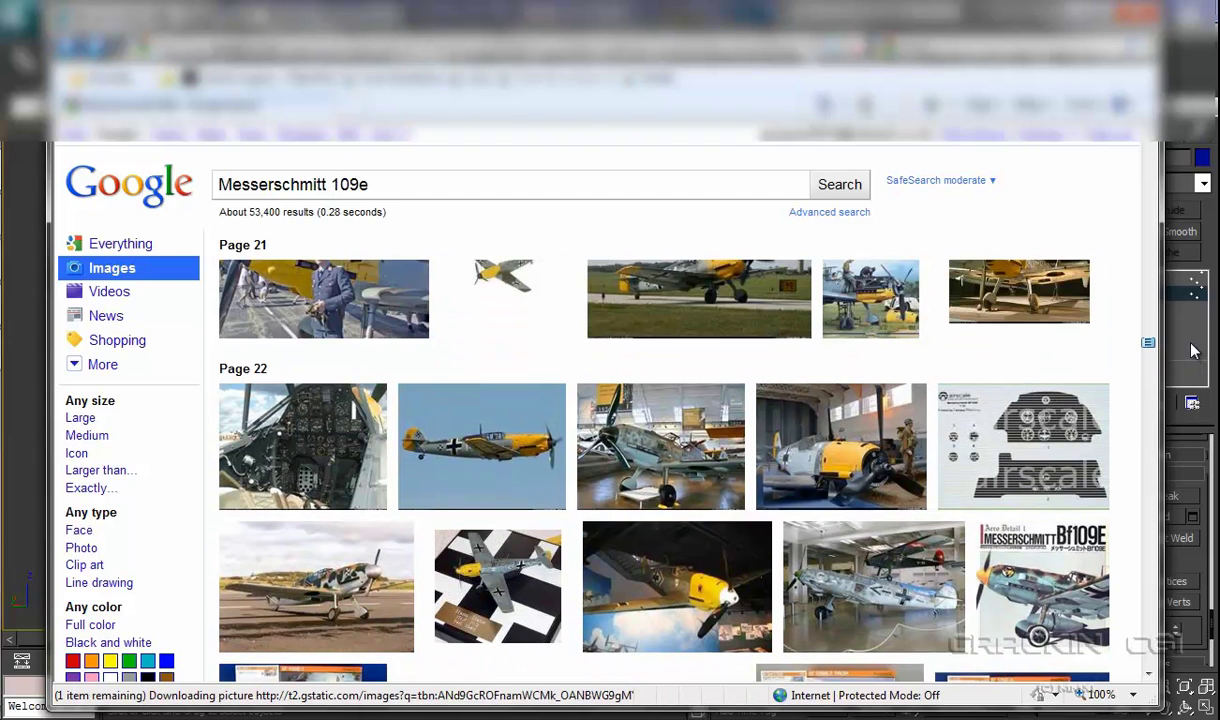
pyautogui.scroll(2, 650, 420)
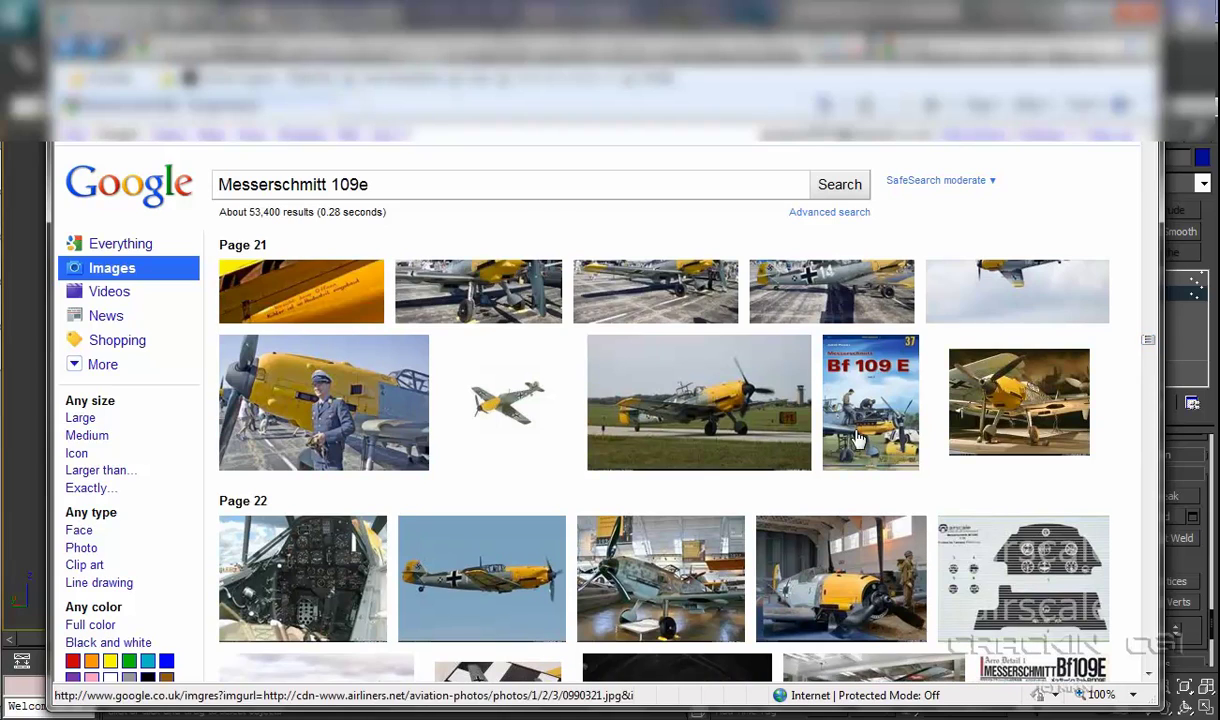
pyautogui.click(335, 415)
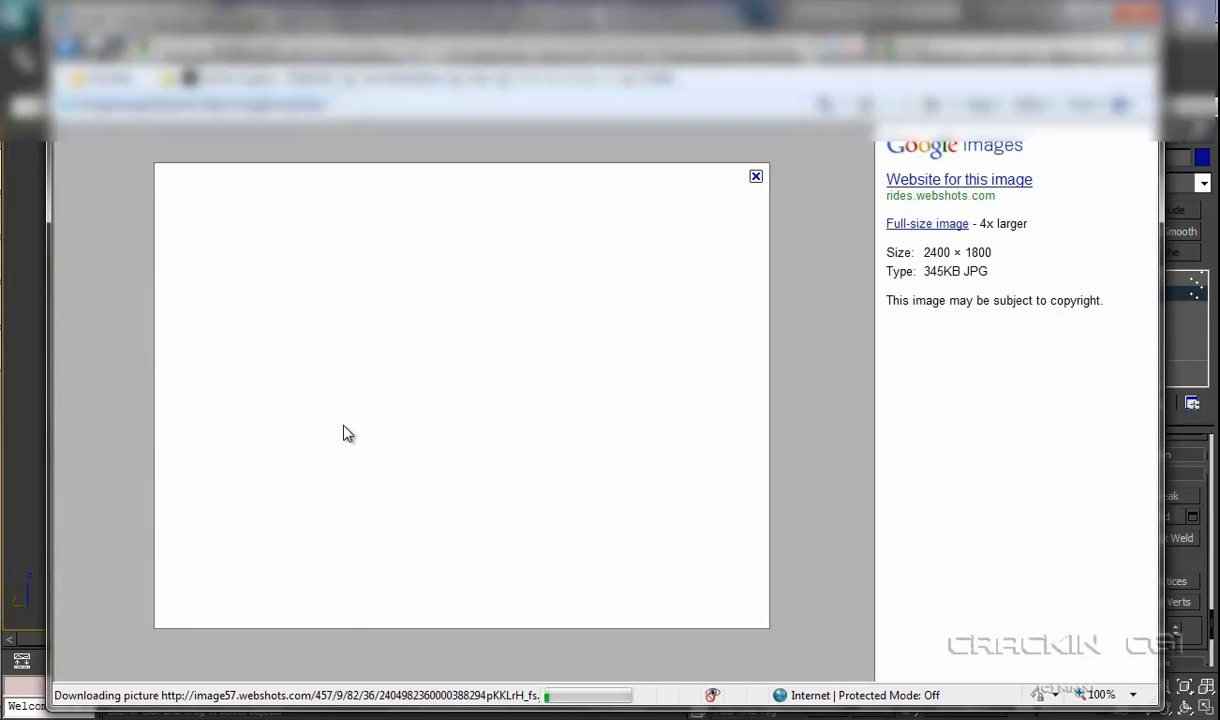